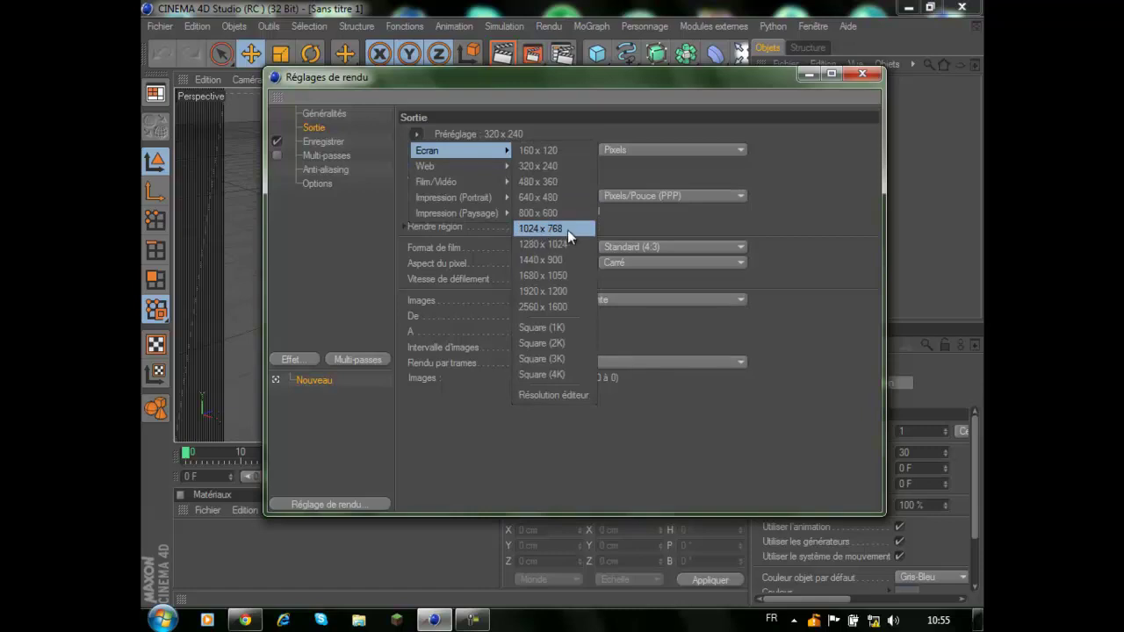
# - Set the render output to the 1024 x 768 preset and its save target to a PNG file named tuto on the Desktop
pyautogui.click(558, 230)
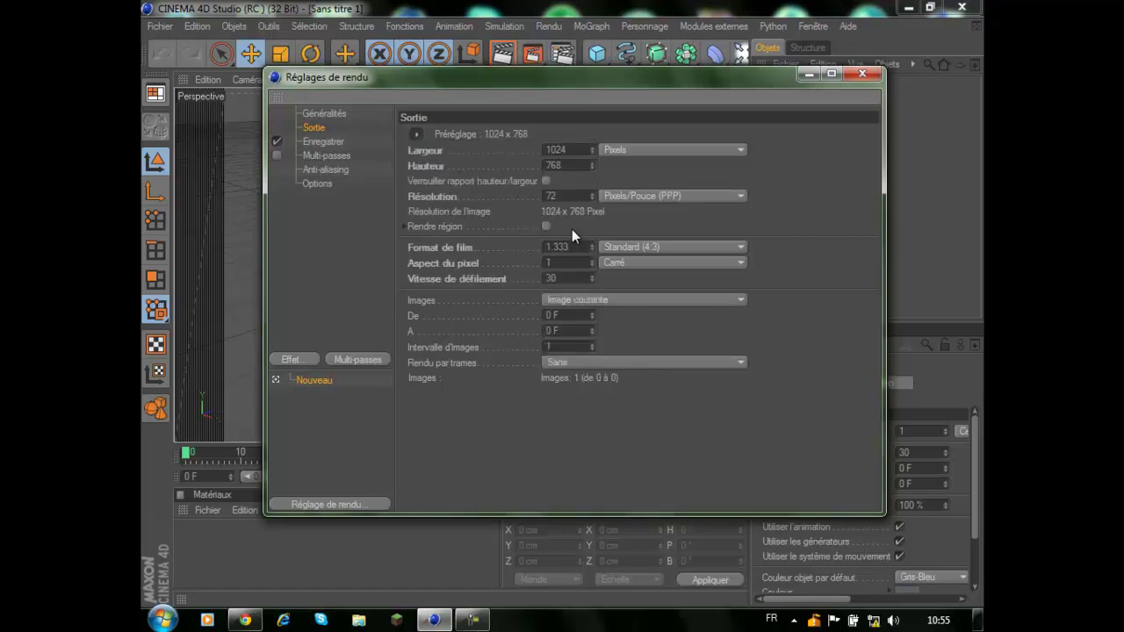
pyautogui.click(332, 142)
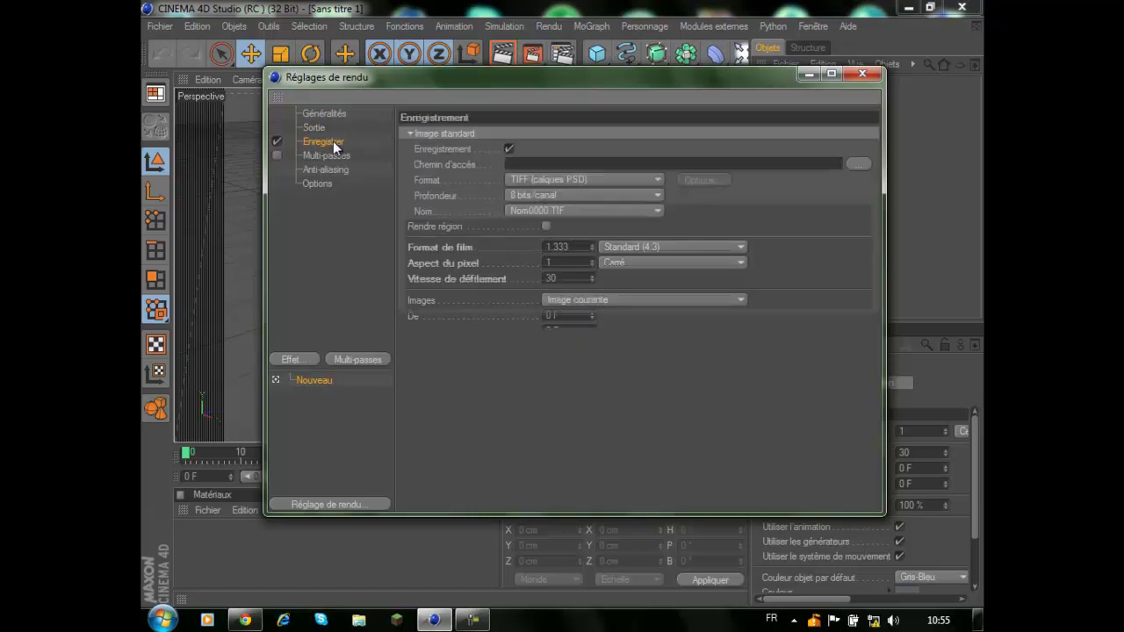
pyautogui.click(857, 165)
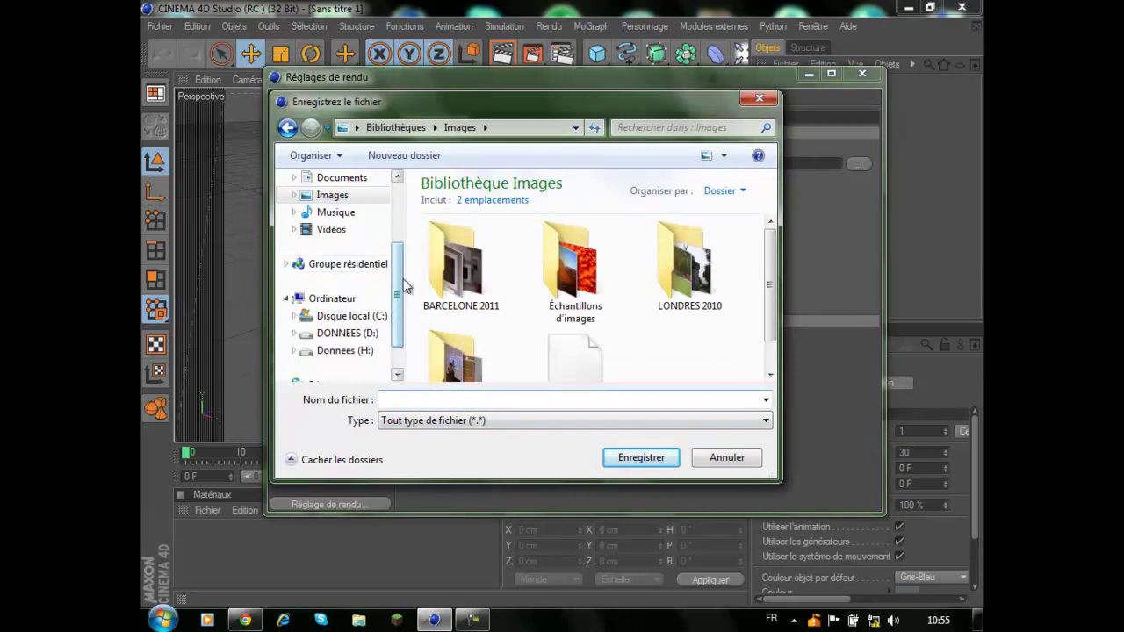
pyautogui.scroll(2, 371, 186)
pyautogui.click(328, 204)
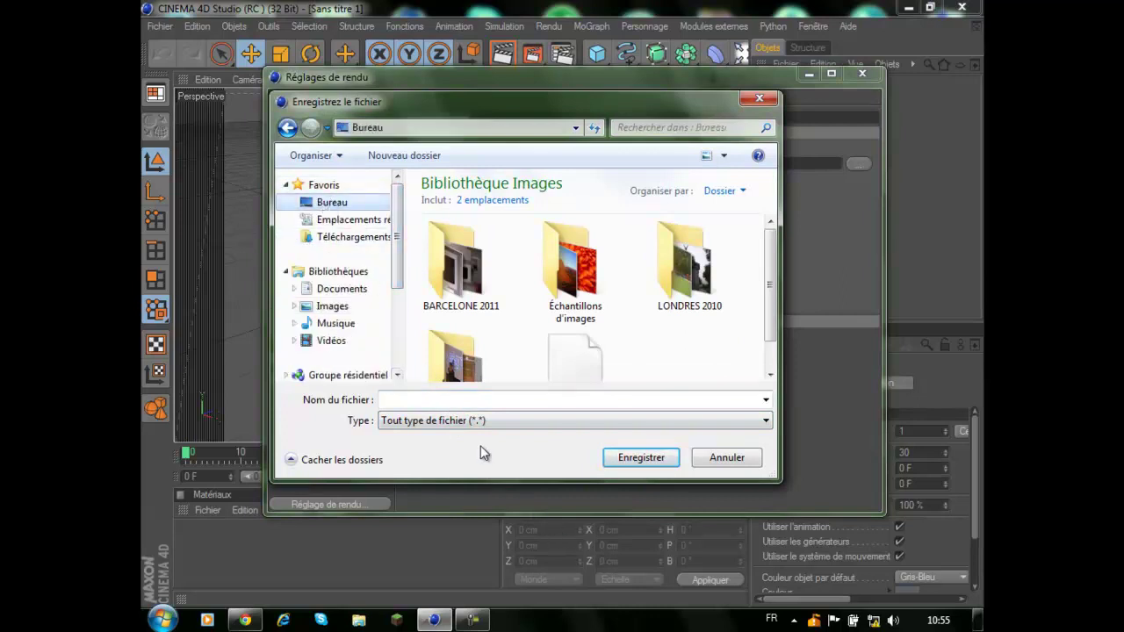
pyautogui.click(461, 397)
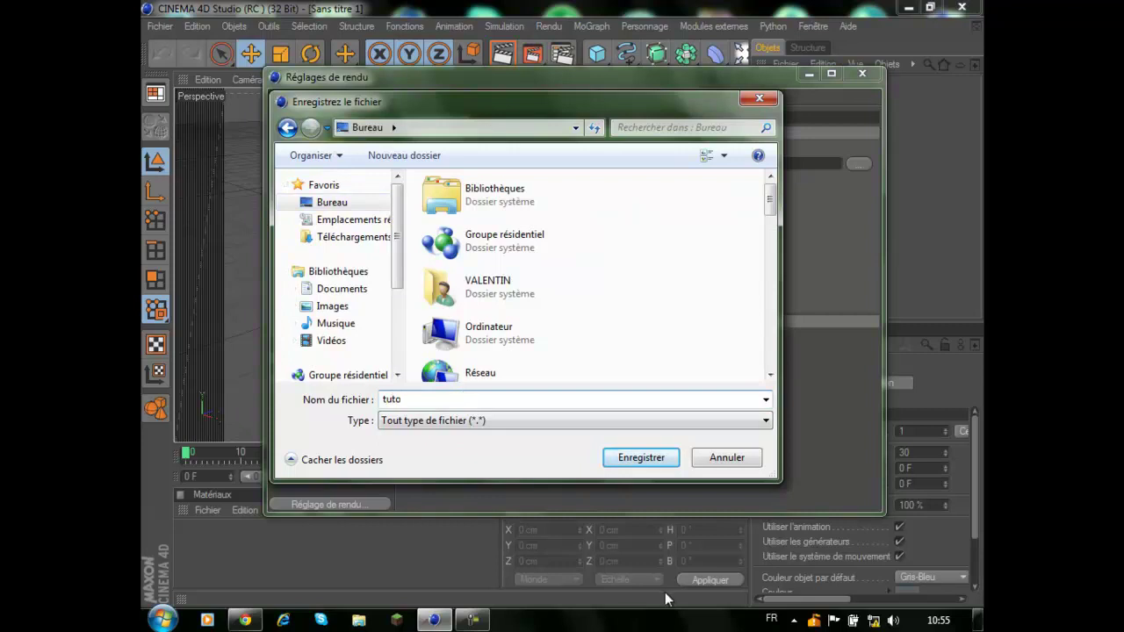
pyautogui.click(665, 462)
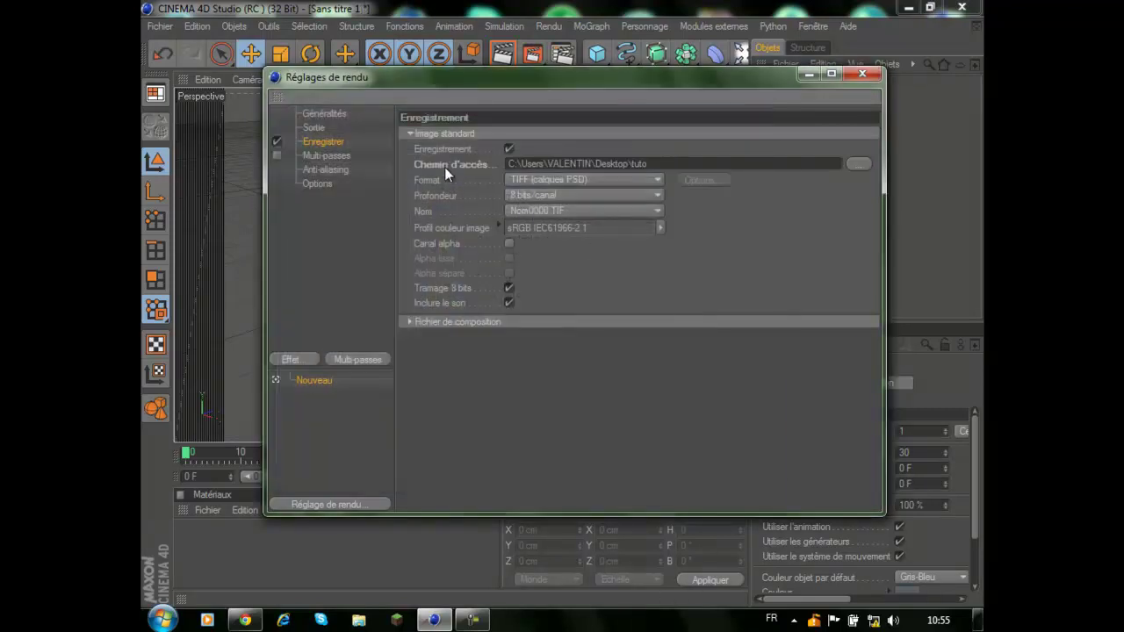
pyautogui.click(624, 179)
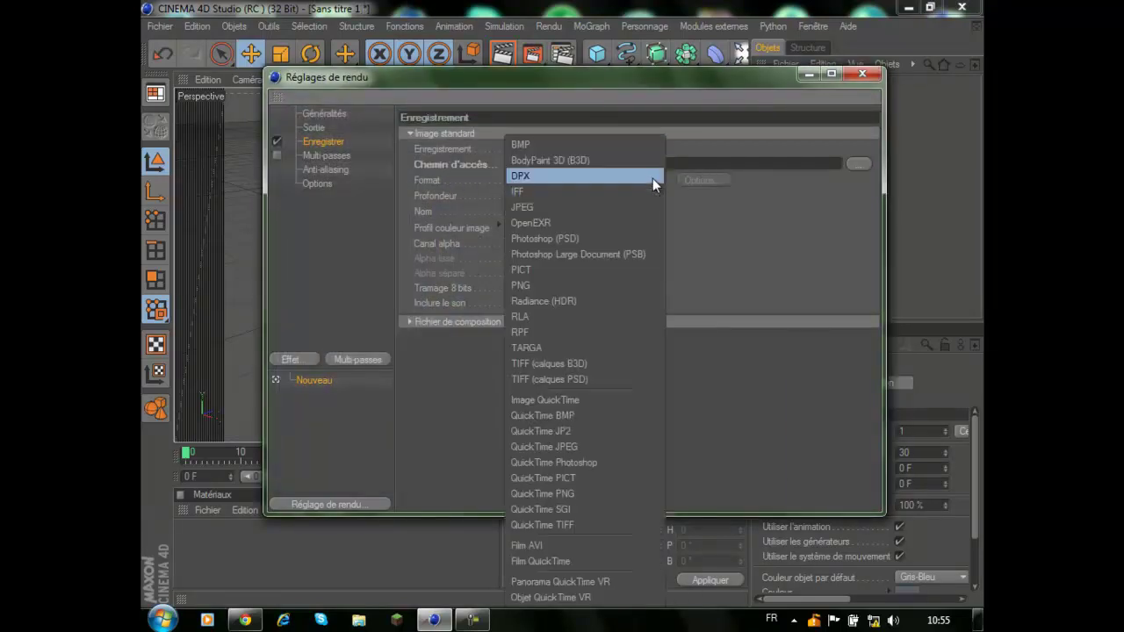
pyautogui.click(548, 284)
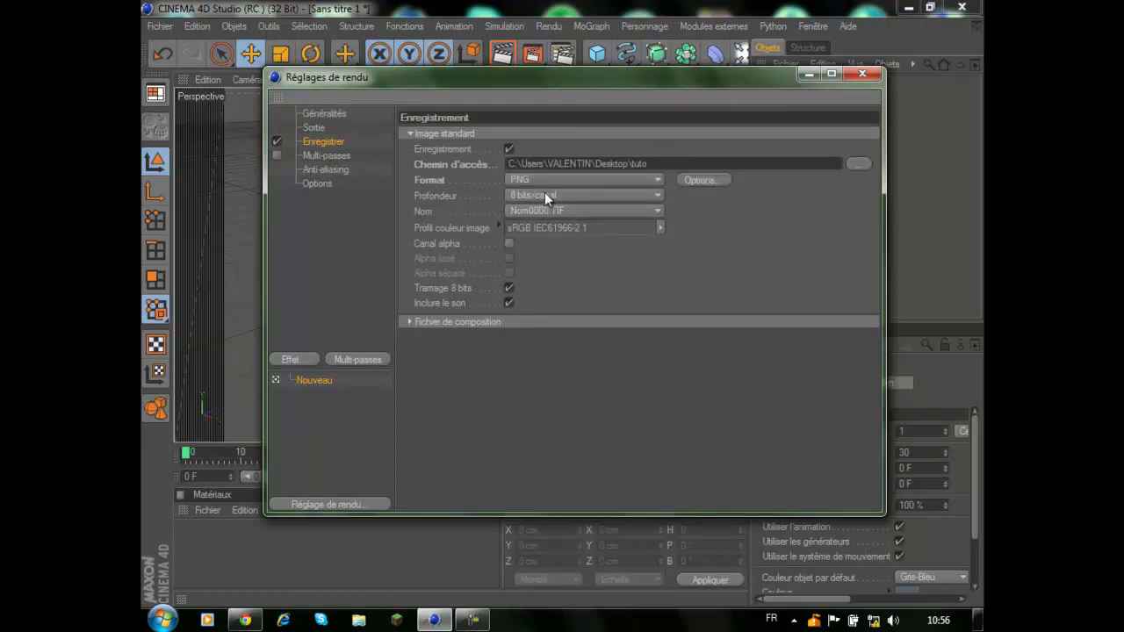
# - Set render anti-aliasing to Au mieux with a minimum level of 2x2, and close the render settings
pyautogui.click(331, 169)
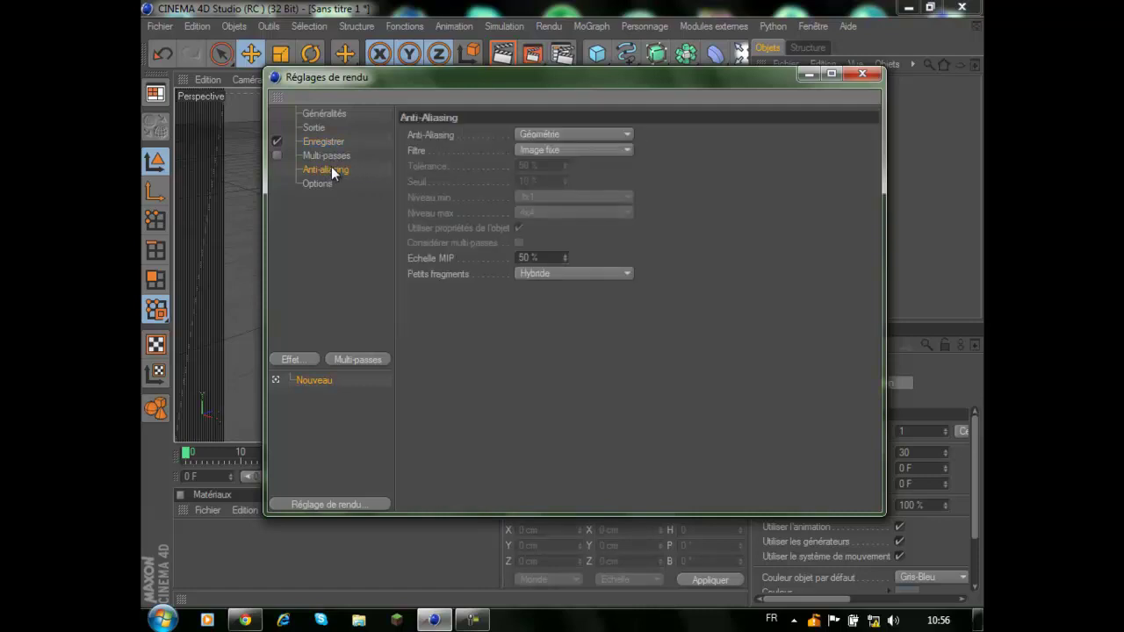
pyautogui.click(331, 156)
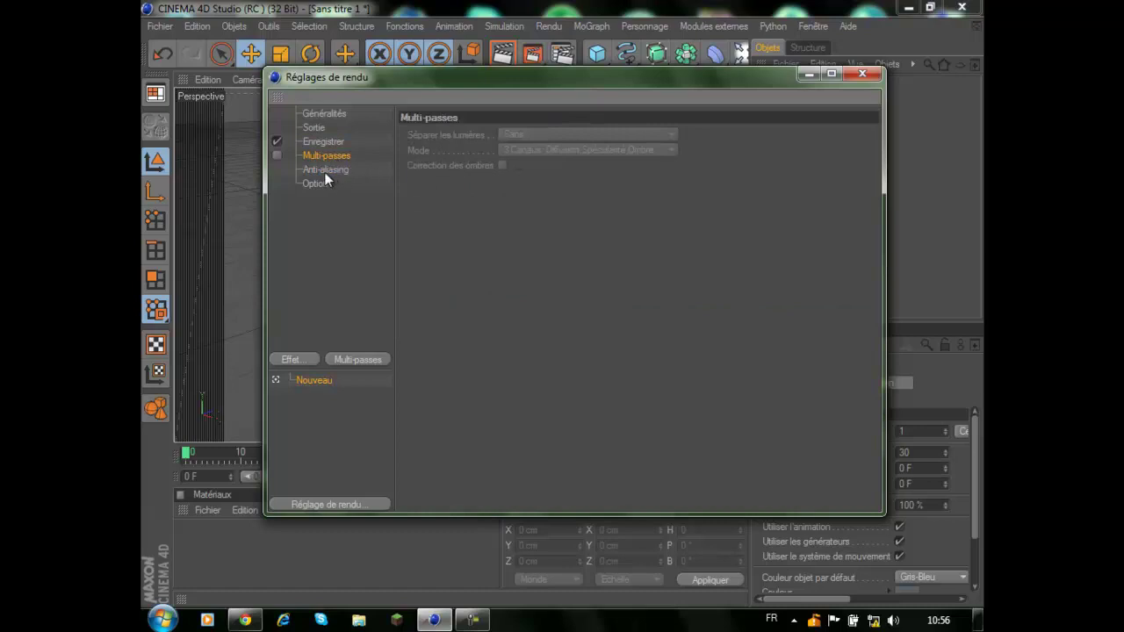
pyautogui.click(325, 170)
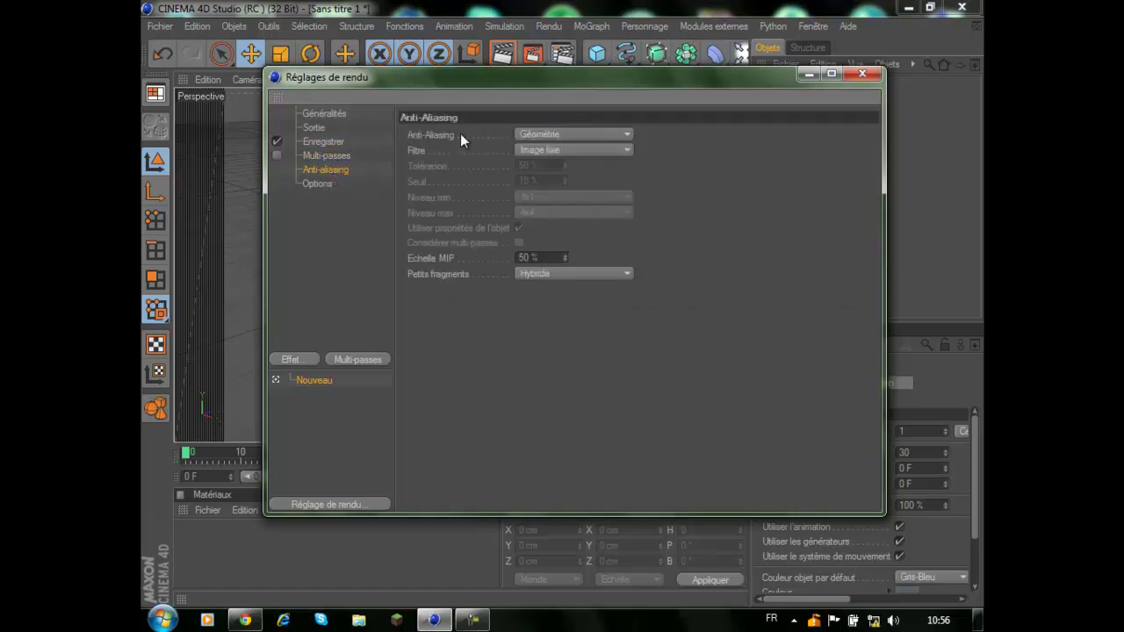
pyautogui.click(590, 134)
pyautogui.click(562, 179)
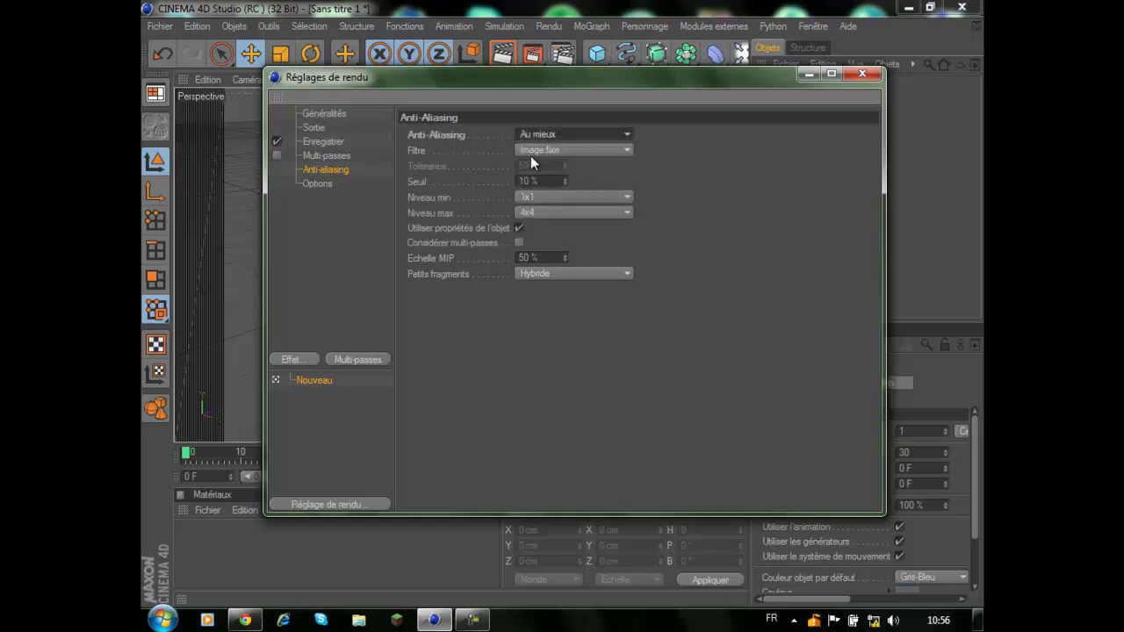
pyautogui.click(542, 199)
pyautogui.click(553, 227)
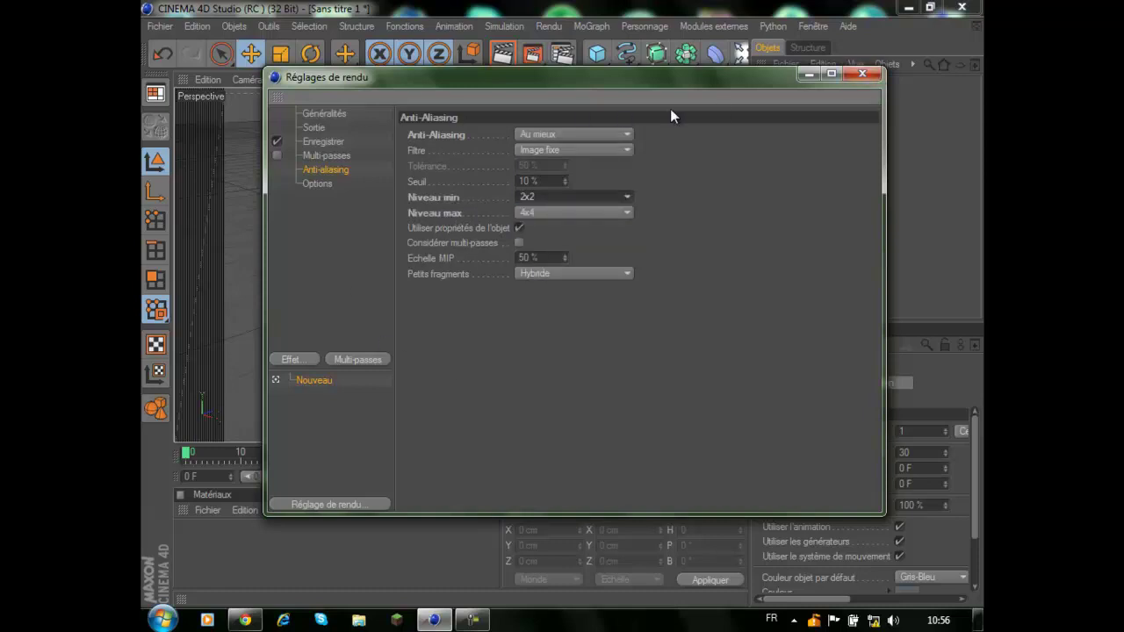
pyautogui.click(858, 73)
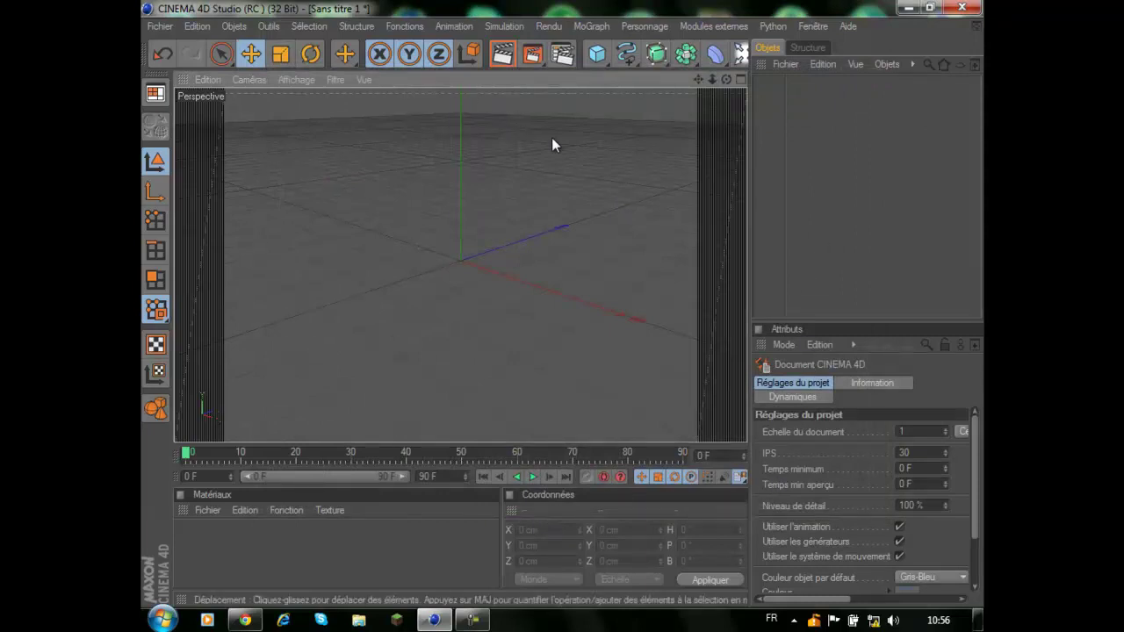
# - Add a cube and raise it along Y to about 49 cm
pyautogui.click(596, 54)
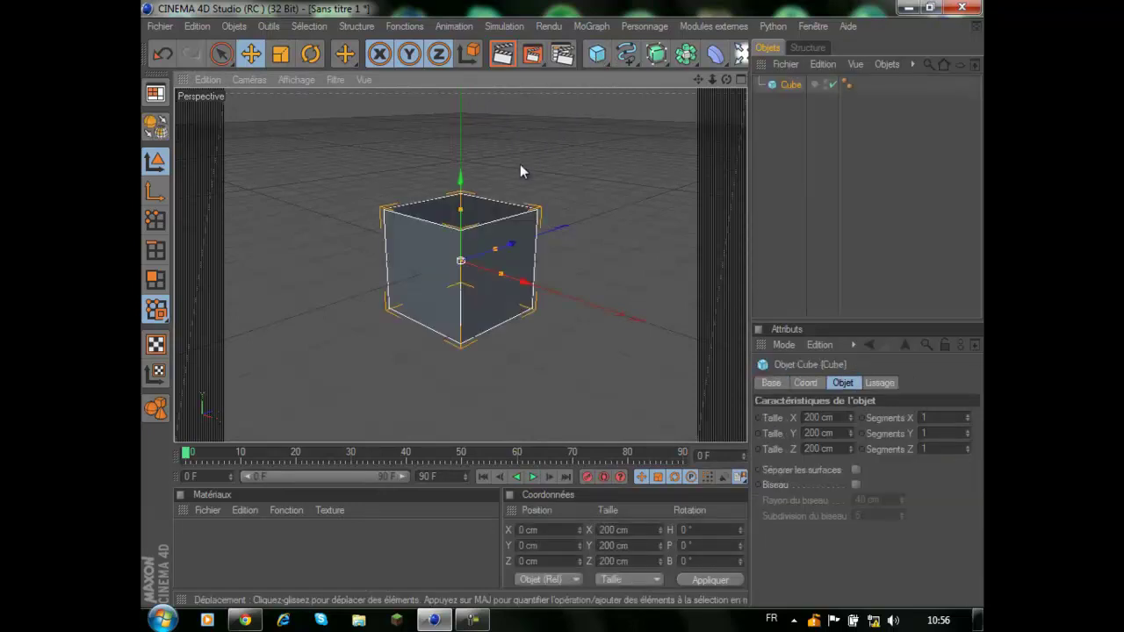
pyautogui.moveTo(460, 190); pyautogui.dragTo(463, 146)
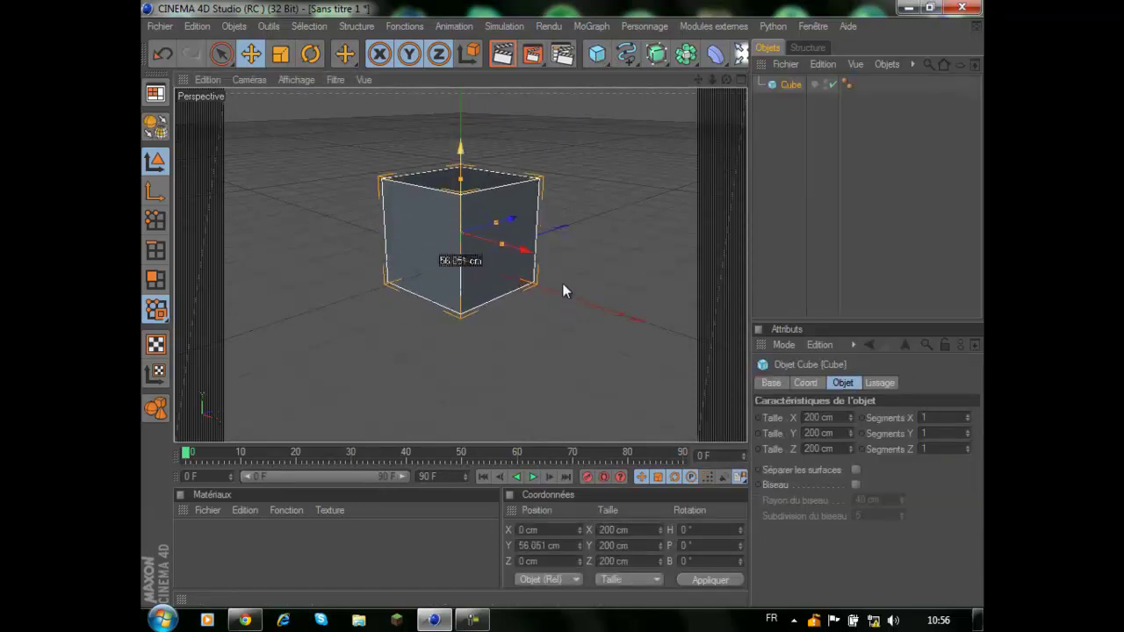
pyautogui.moveTo(563, 304); pyautogui.dragTo(562, 307)
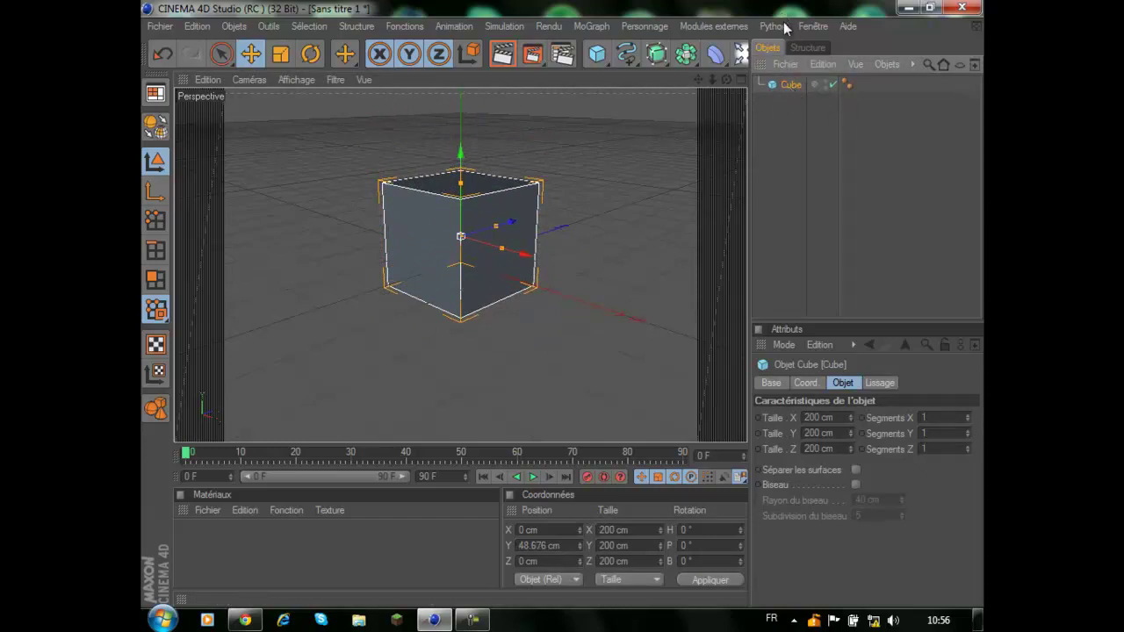
# - Break the cube into 8 random pieces with the Thrausi plugin, and close the plugin window
pyautogui.click(690, 27)
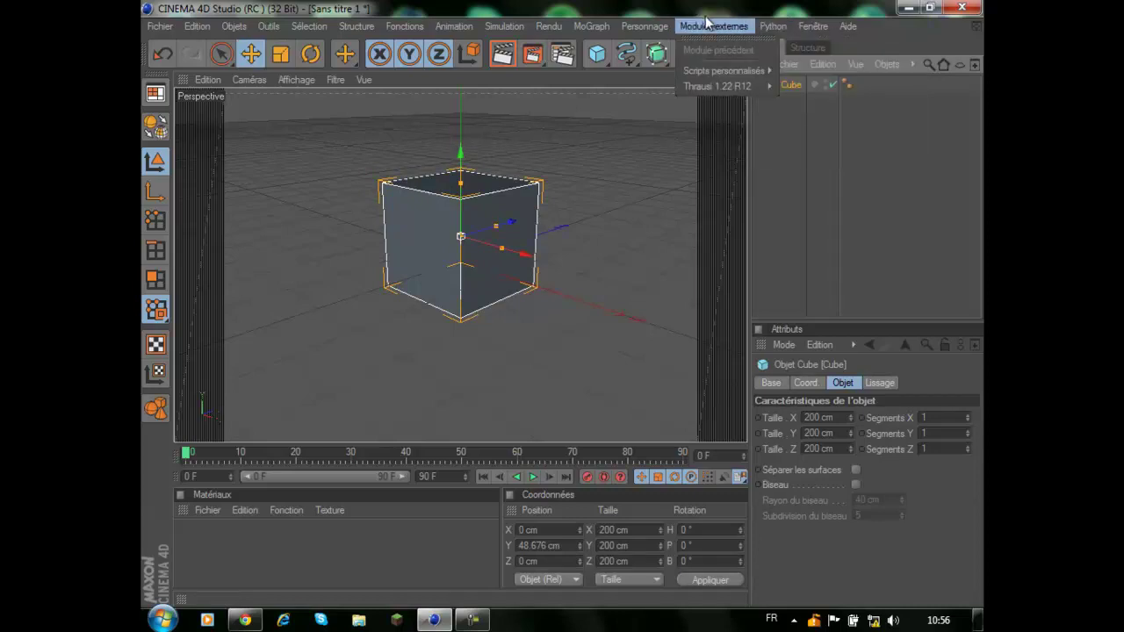
pyautogui.moveTo(702, 88)
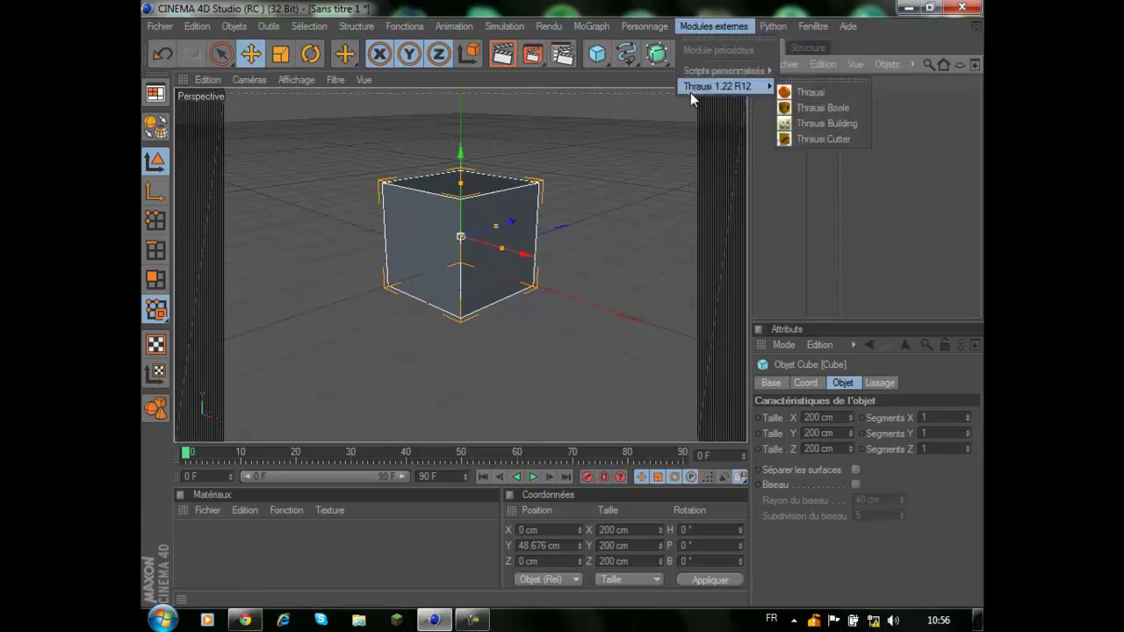
pyautogui.click(817, 92)
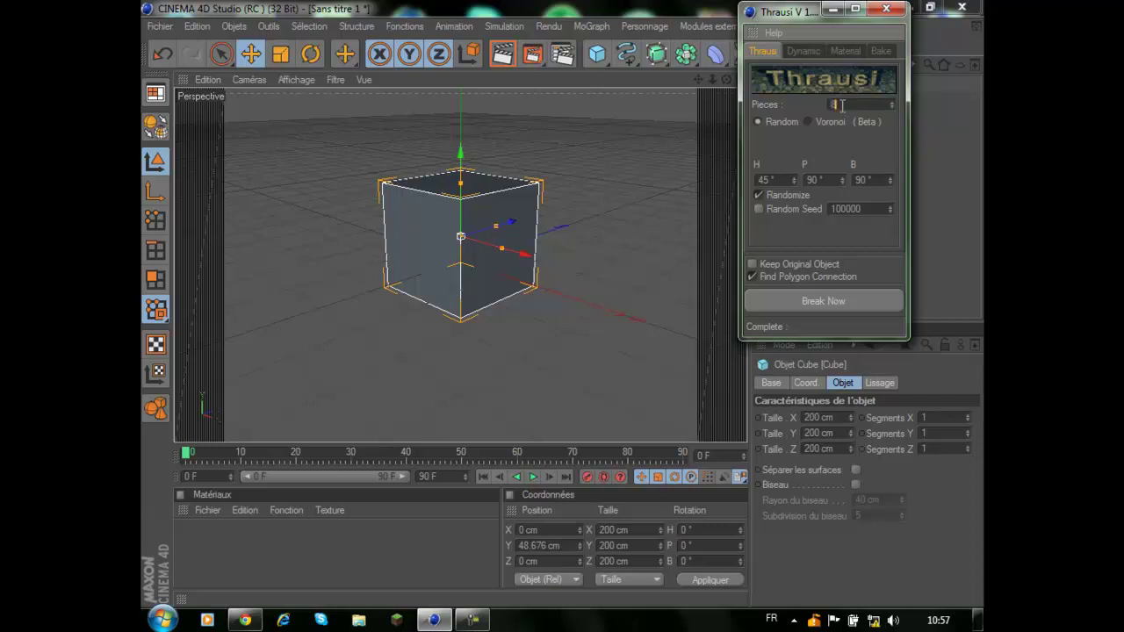
pyautogui.click(807, 307)
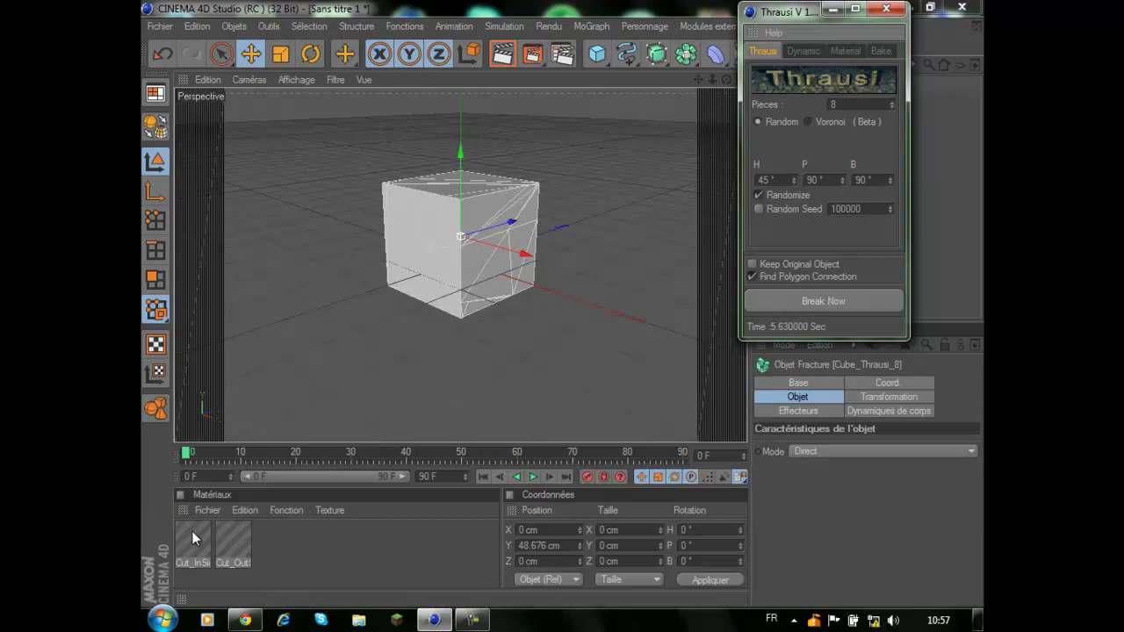
pyautogui.click(886, 8)
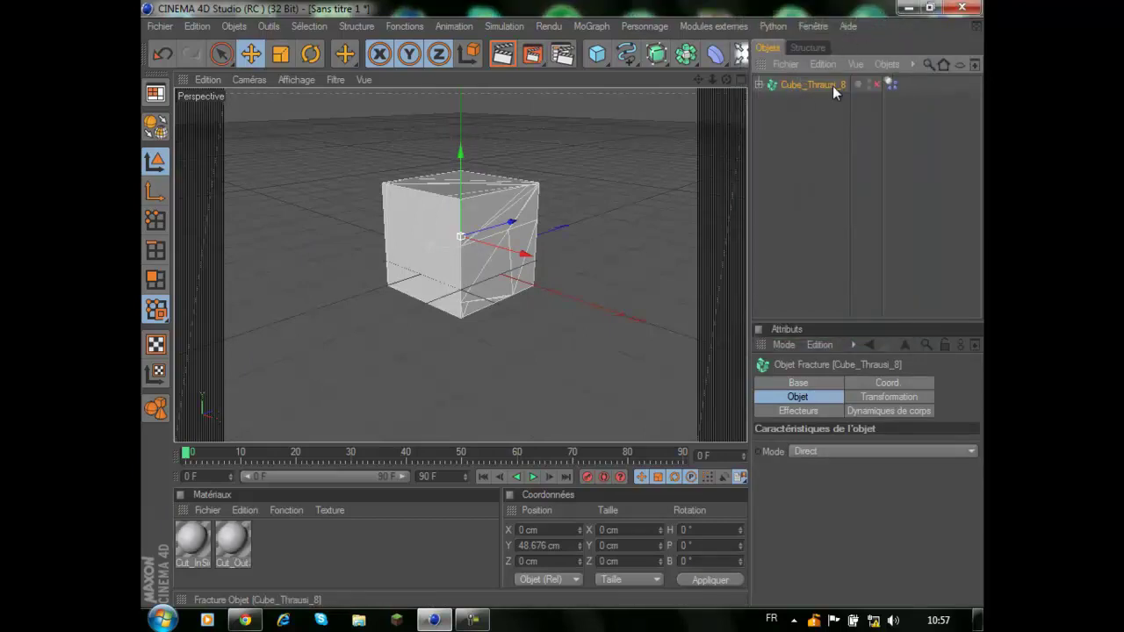
# - Expand the fractured cube object and select its pieces one by one to examine their shapes
pyautogui.click(759, 84)
pyautogui.click(809, 215)
pyautogui.click(808, 200)
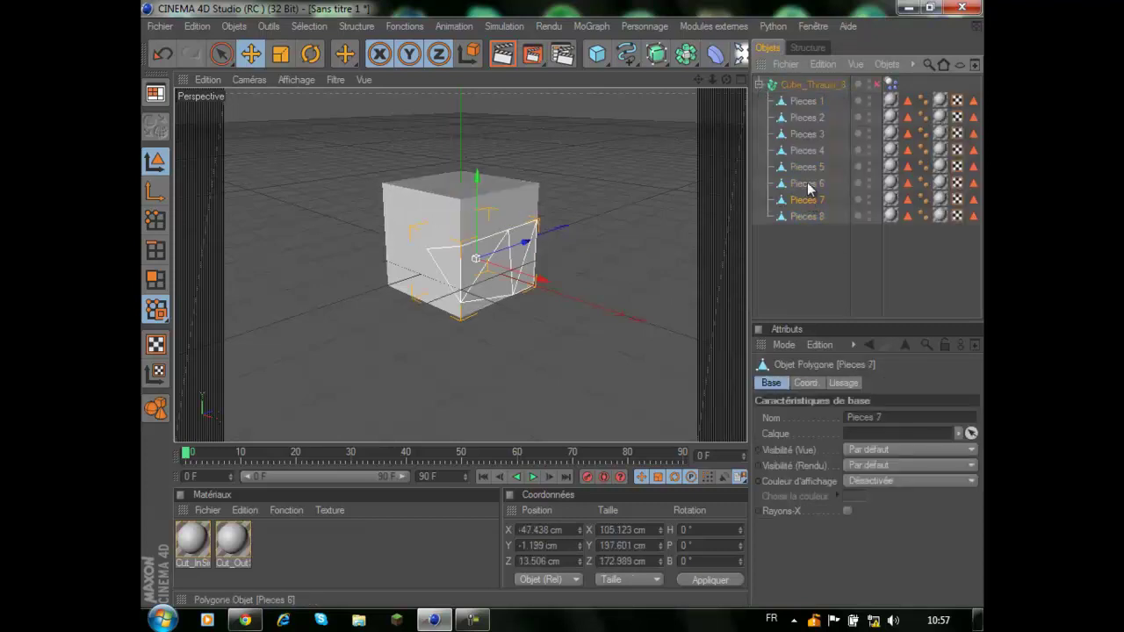
pyautogui.click(808, 183)
pyautogui.click(808, 166)
pyautogui.click(808, 150)
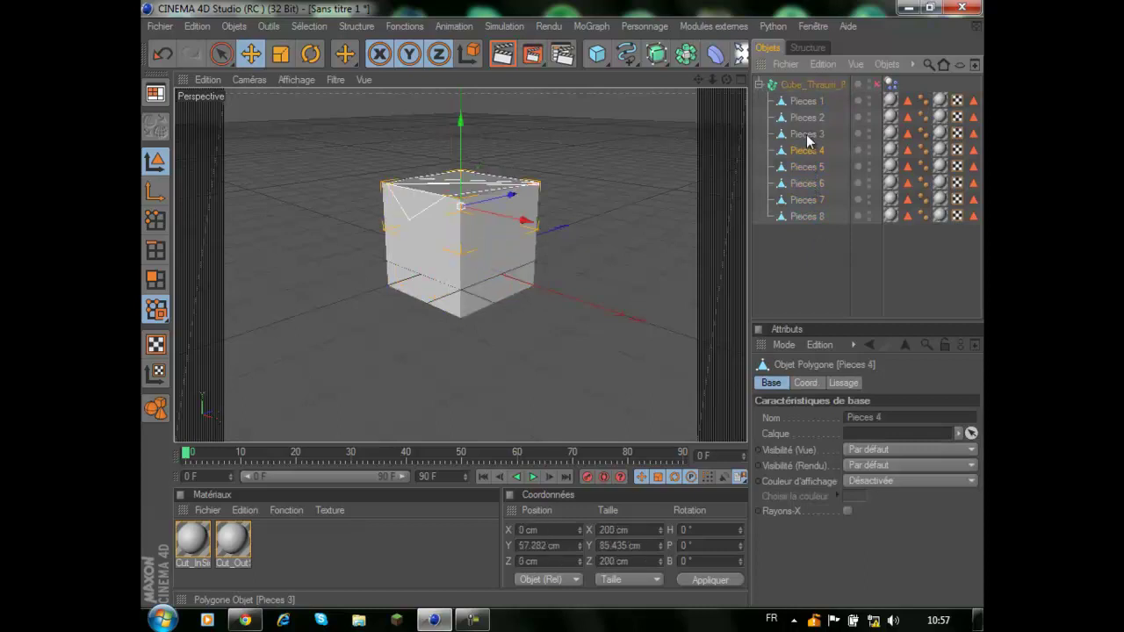
pyautogui.click(808, 134)
pyautogui.click(808, 117)
pyautogui.click(807, 101)
pyautogui.click(803, 133)
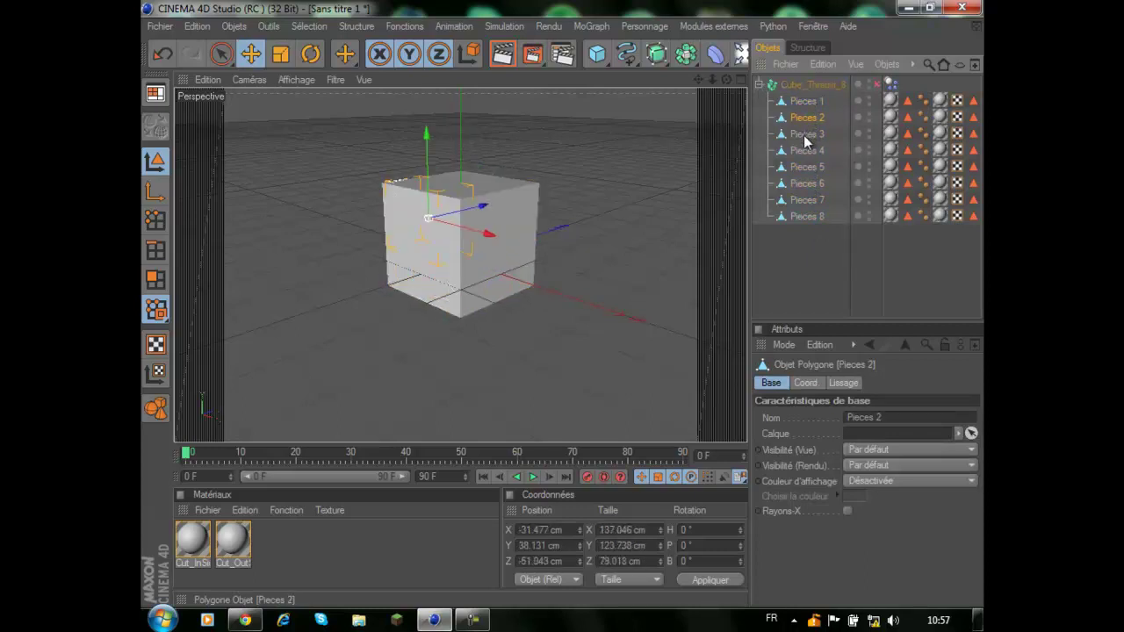
pyautogui.click(804, 150)
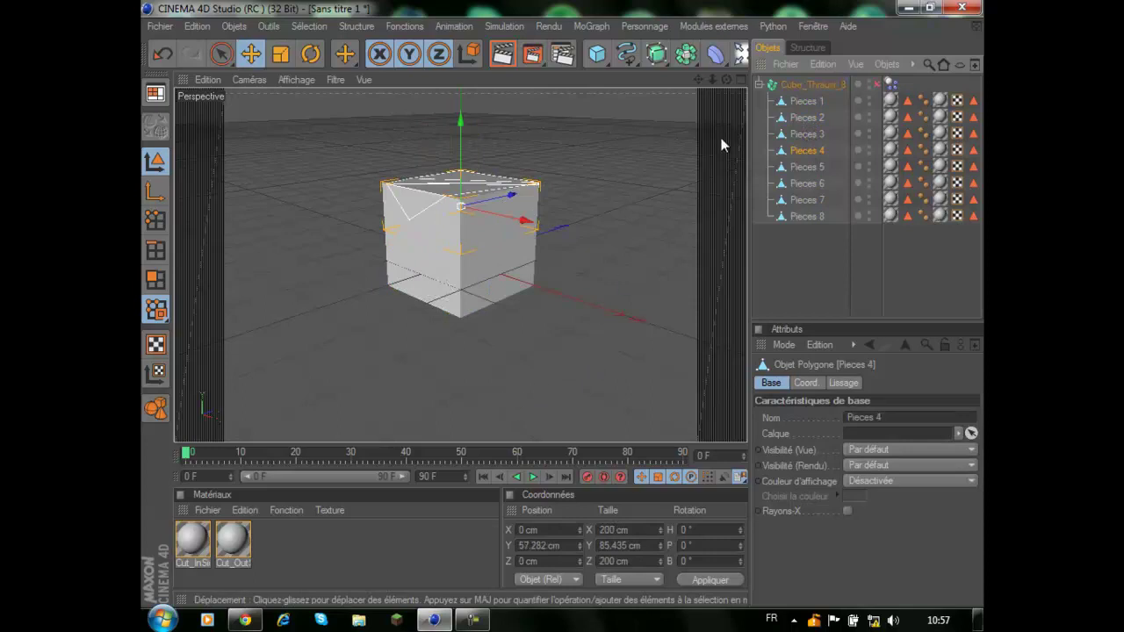
# - Pull pieces 1, 2 and 3 outward from the cube, placing piece 3 at about 100 cm on X
pyautogui.moveTo(557, 298)
pyautogui.keyDown('alt'); pyautogui.mouseDown()
pyautogui.moveTo(562, 309)
pyautogui.moveTo(575, 299)
pyautogui.mouseUp(); pyautogui.keyUp('alt')
pyautogui.click(808, 101)
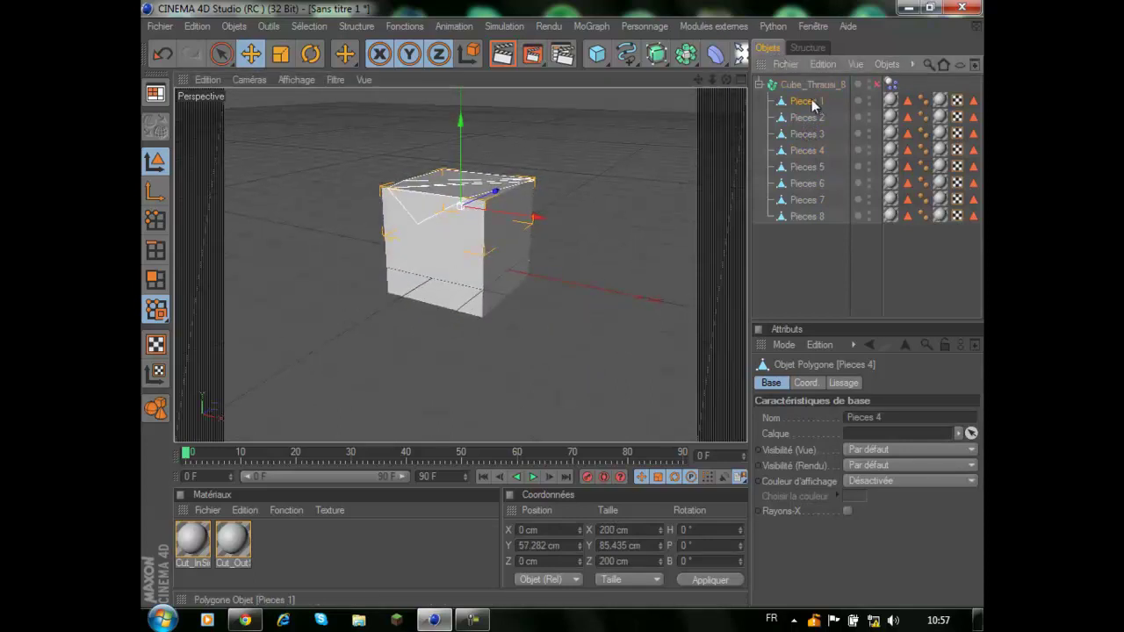
pyautogui.moveTo(477, 252); pyautogui.dragTo(457, 199)
pyautogui.click(806, 118)
pyautogui.click(806, 133)
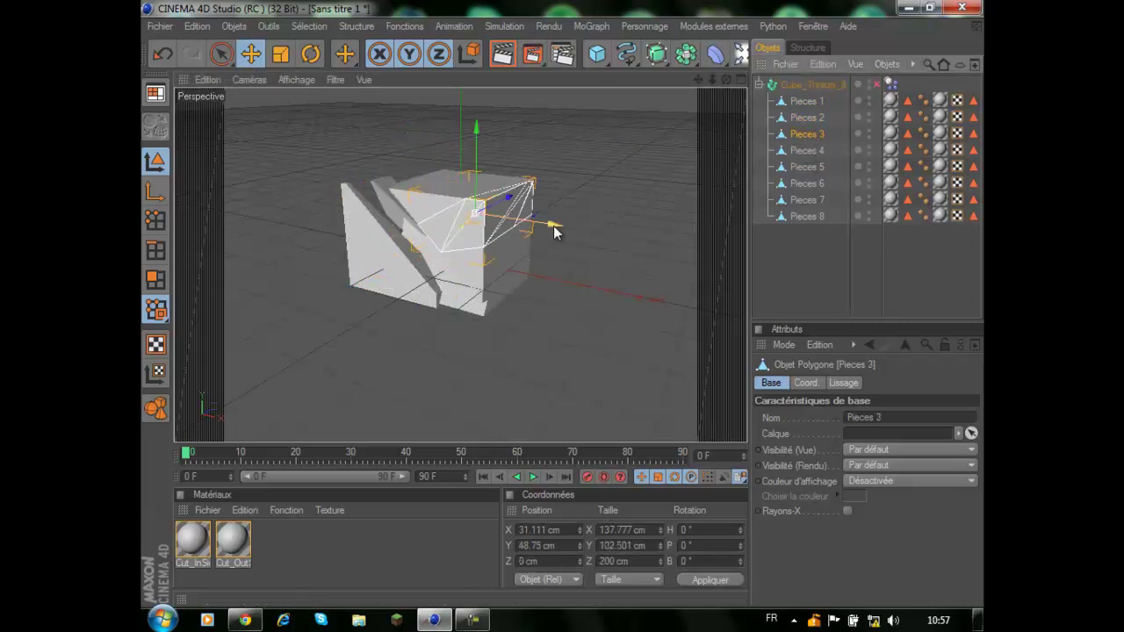
pyautogui.moveTo(552, 231); pyautogui.dragTo(571, 312)
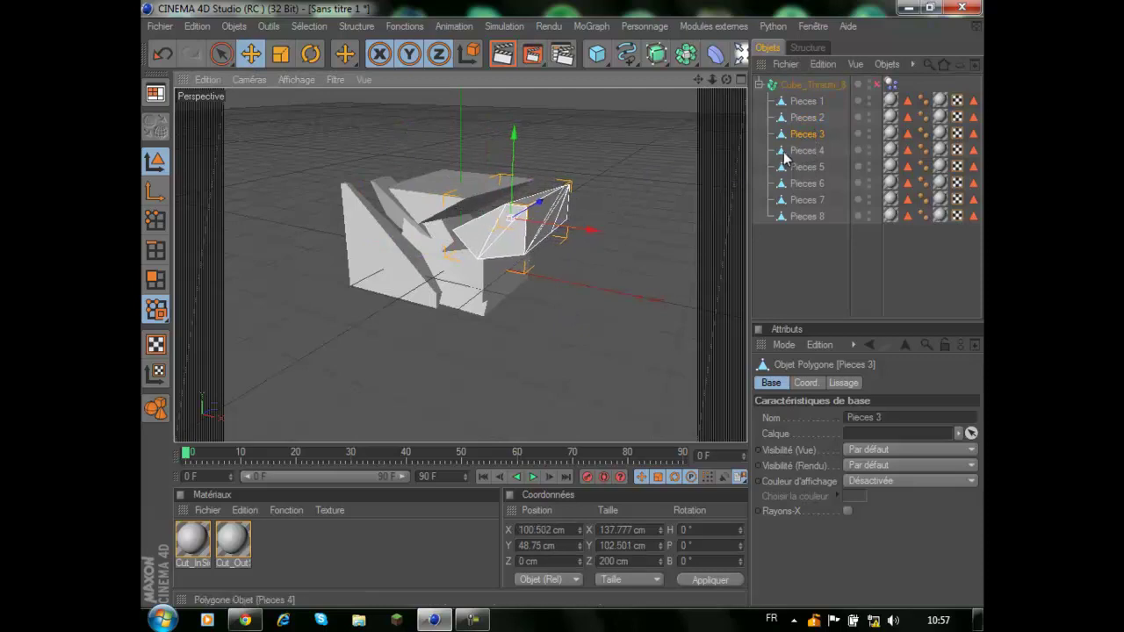
# - Lift piece 4 above the cube and move piece 5 outward and down to about X 119 cm, Y -77 cm
pyautogui.click(468, 169)
pyautogui.moveTo(469, 162); pyautogui.dragTo(490, 253)
pyautogui.click(806, 166)
pyautogui.moveTo(510, 216); pyautogui.dragTo(565, 309)
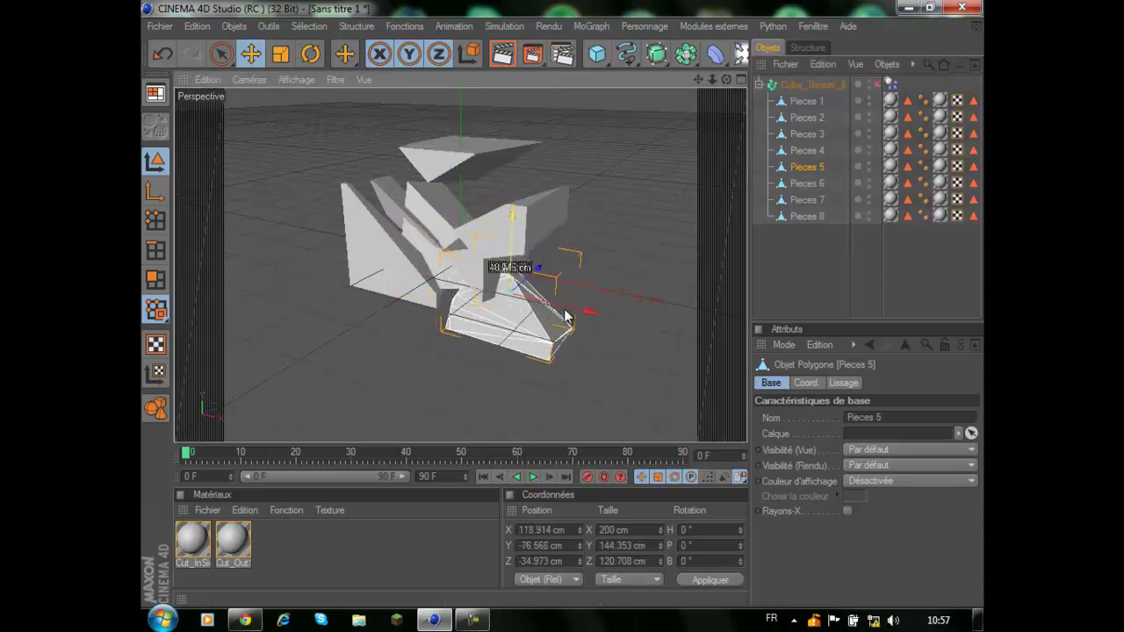
# - Shift piece 6 out to about X 27 cm, Z 159 cm, and piece 7 along Z to about 68 cm
pyautogui.click(801, 183)
pyautogui.moveTo(516, 234); pyautogui.dragTo(563, 310)
pyautogui.moveTo(551, 248); pyautogui.dragTo(562, 249)
pyautogui.click(802, 203)
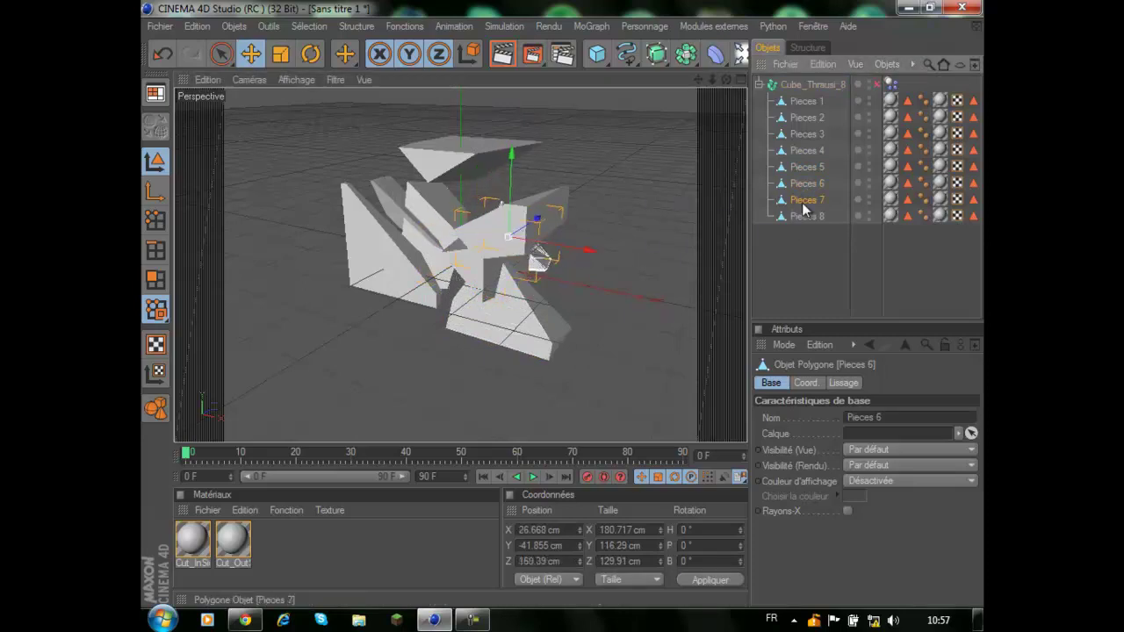
pyautogui.moveTo(463, 225); pyautogui.dragTo(562, 305)
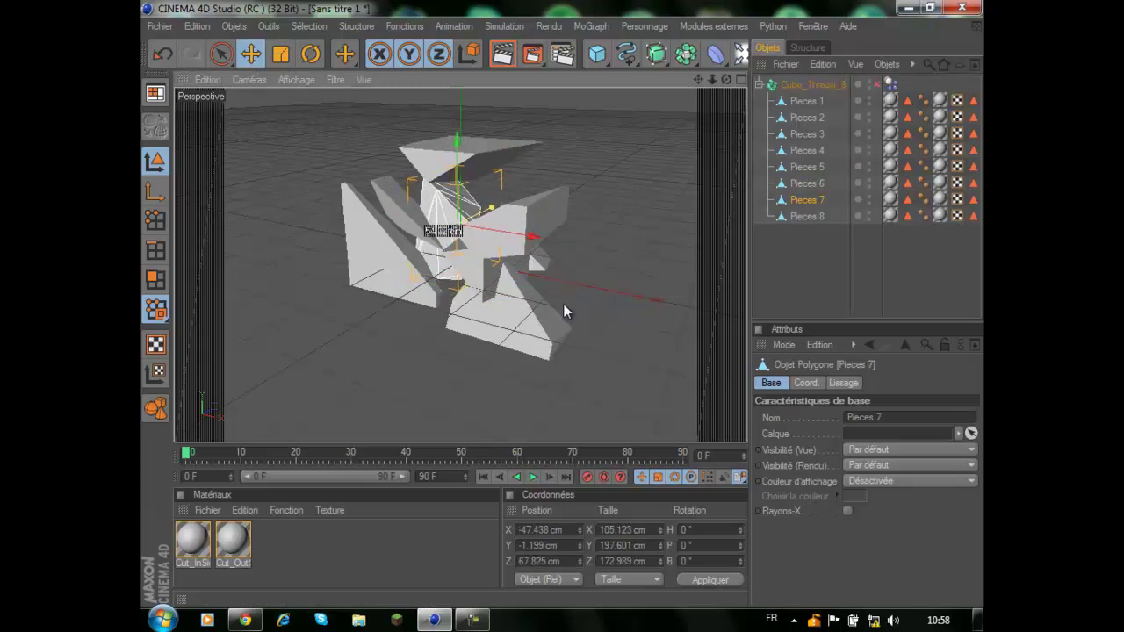
# - Spread pieces 3 and 5 farther out, piece 5 to about X 141 cm, Y -61 cm, and piece 8 to about X 91 cm, Z 138 cm
pyautogui.moveTo(726, 80); pyautogui.dragTo(563, 305)
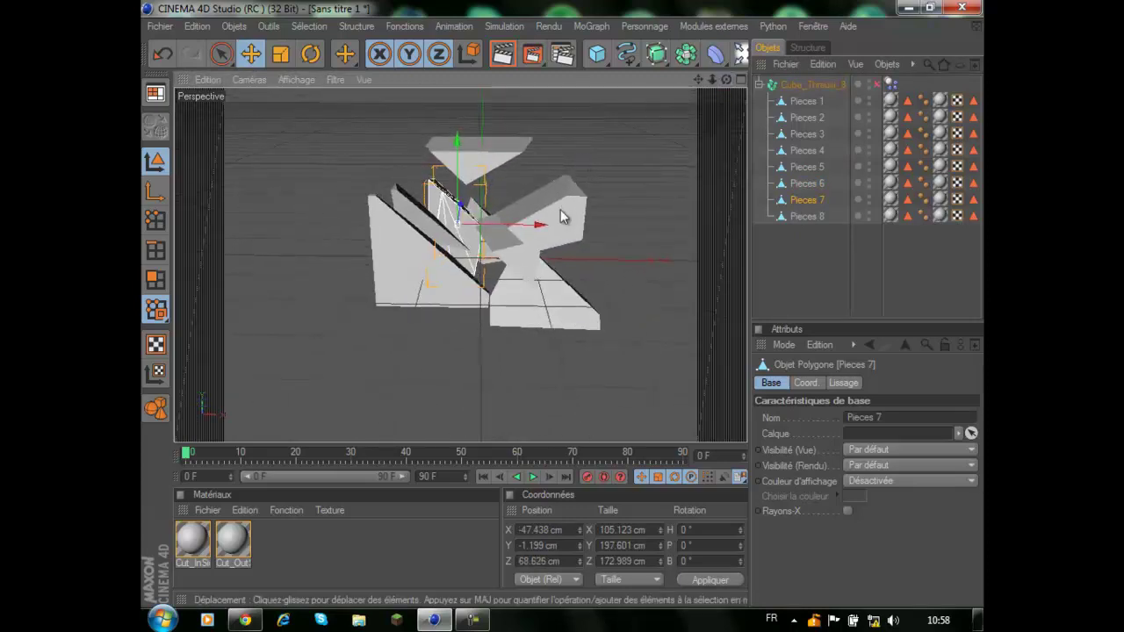
pyautogui.click(579, 242)
pyautogui.moveTo(579, 242); pyautogui.dragTo(570, 298)
pyautogui.click(551, 302)
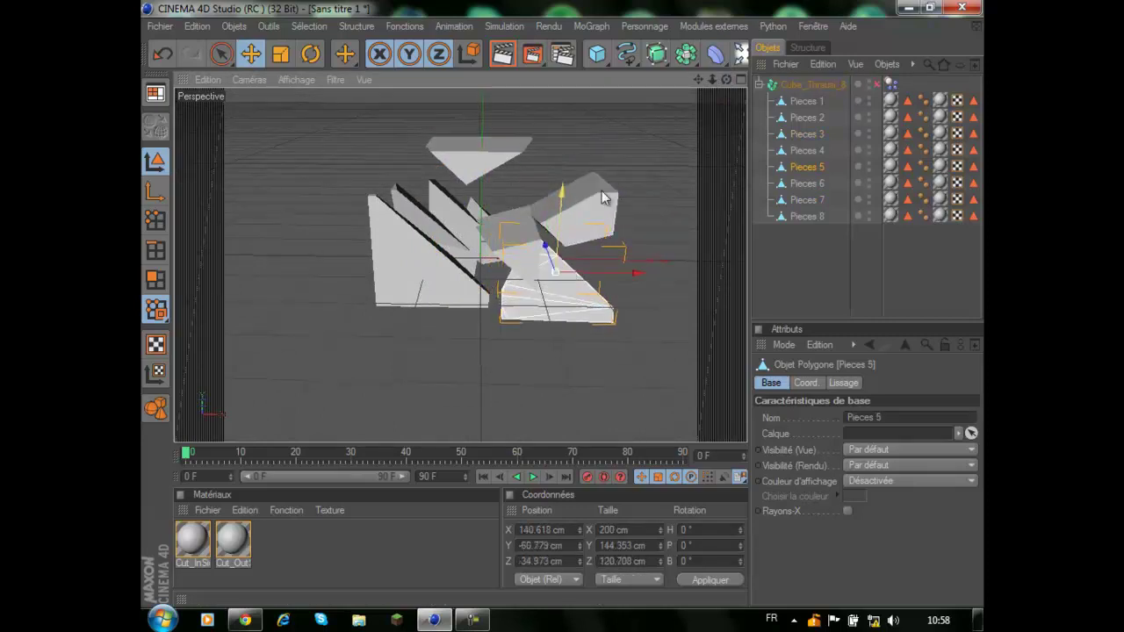
pyautogui.moveTo(726, 80); pyautogui.dragTo(624, 168)
pyautogui.click(525, 235)
pyautogui.moveTo(725, 78); pyautogui.dragTo(560, 312)
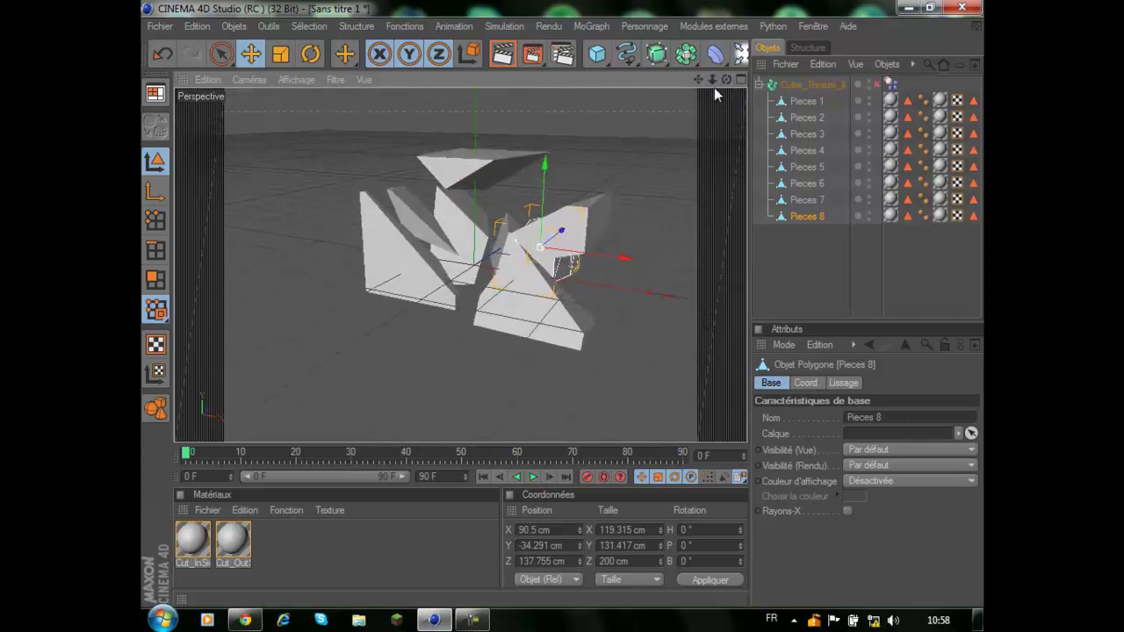
# - Set the Cut_InSide material's colour to pure white, RGB 255, 255, 255
pyautogui.click(334, 548)
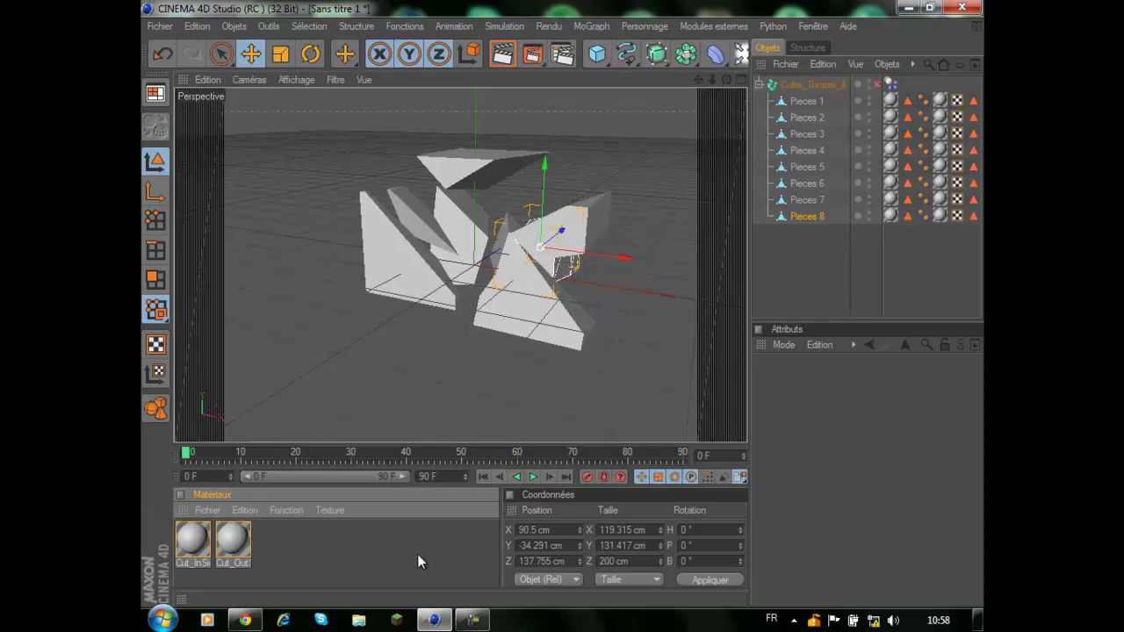
pyautogui.click(194, 542)
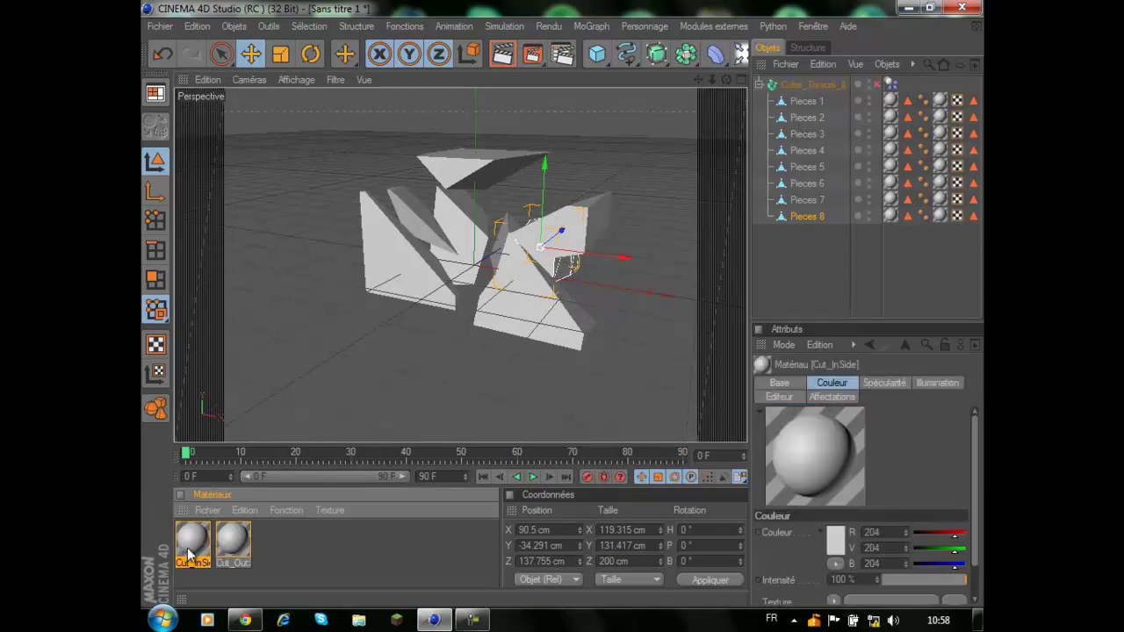
pyautogui.doubleClick(193, 553)
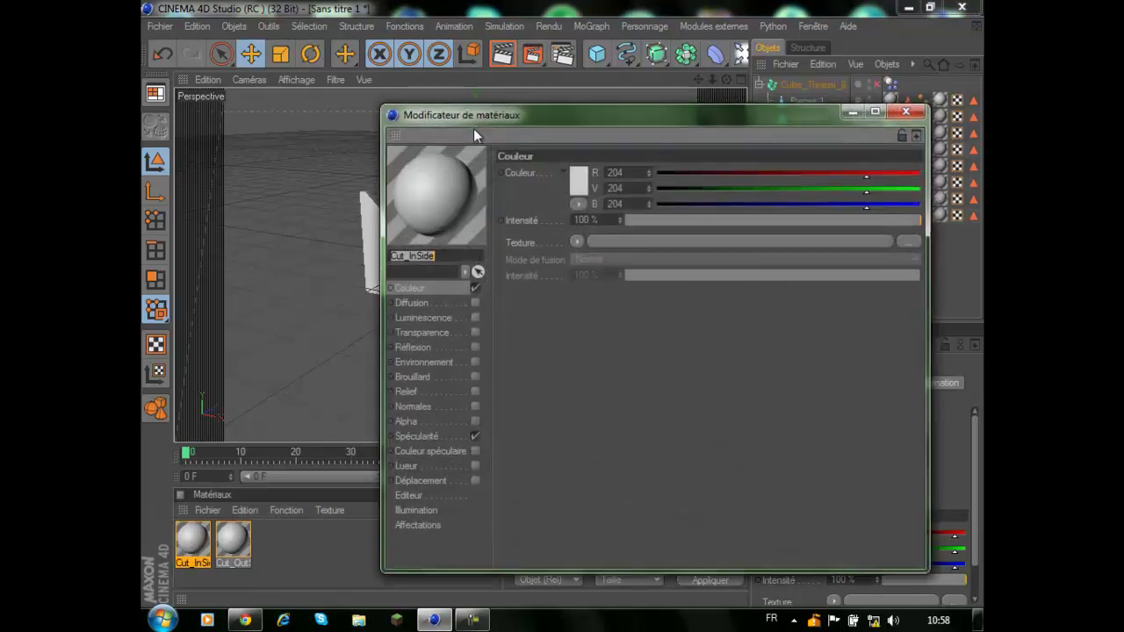
pyautogui.moveTo(474, 123); pyautogui.dragTo(389, 356)
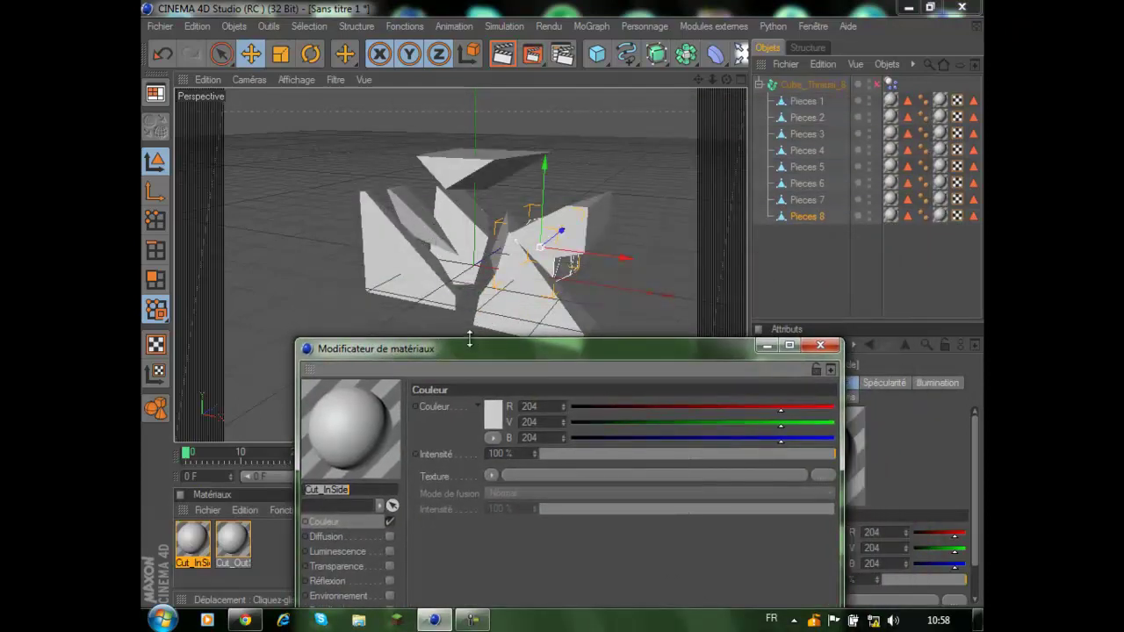
pyautogui.moveTo(470, 339); pyautogui.dragTo(471, 112)
pyautogui.click(487, 184)
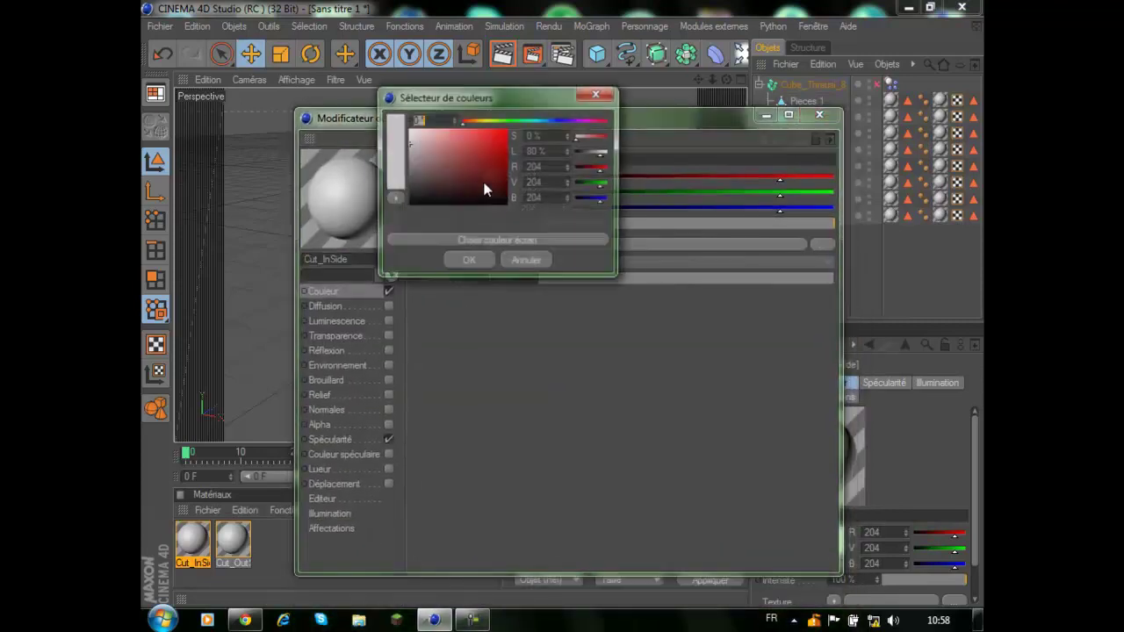
pyautogui.click(394, 123)
pyautogui.click(479, 258)
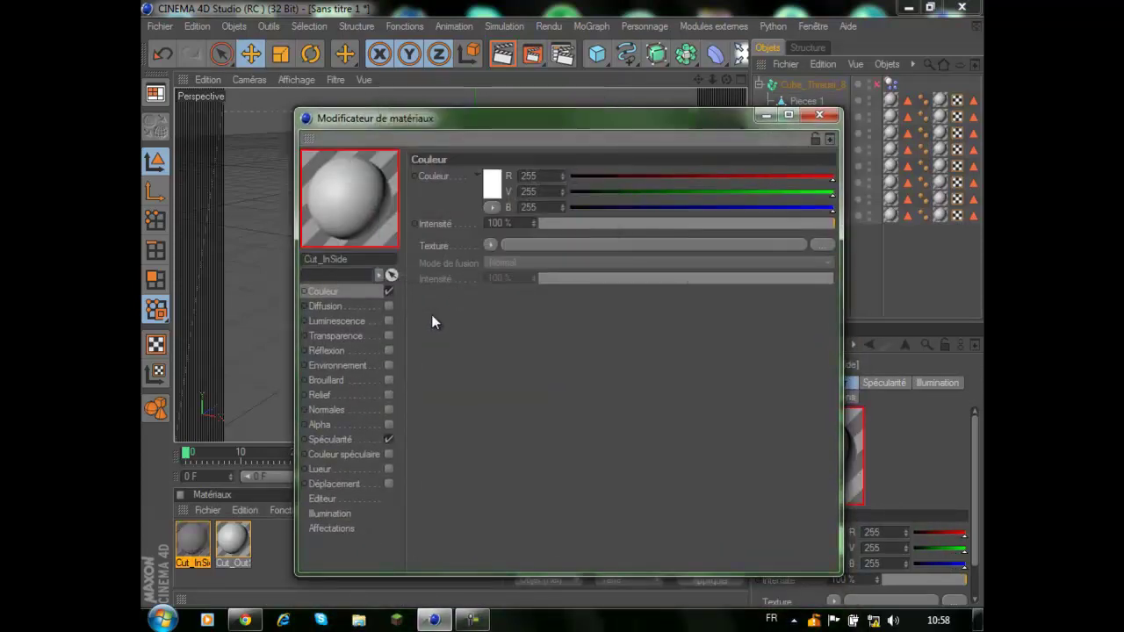
# - Disable specularity on Cut_InSide and enable its glow (Lueur) with an external intensity of 250 %
pyautogui.click(388, 439)
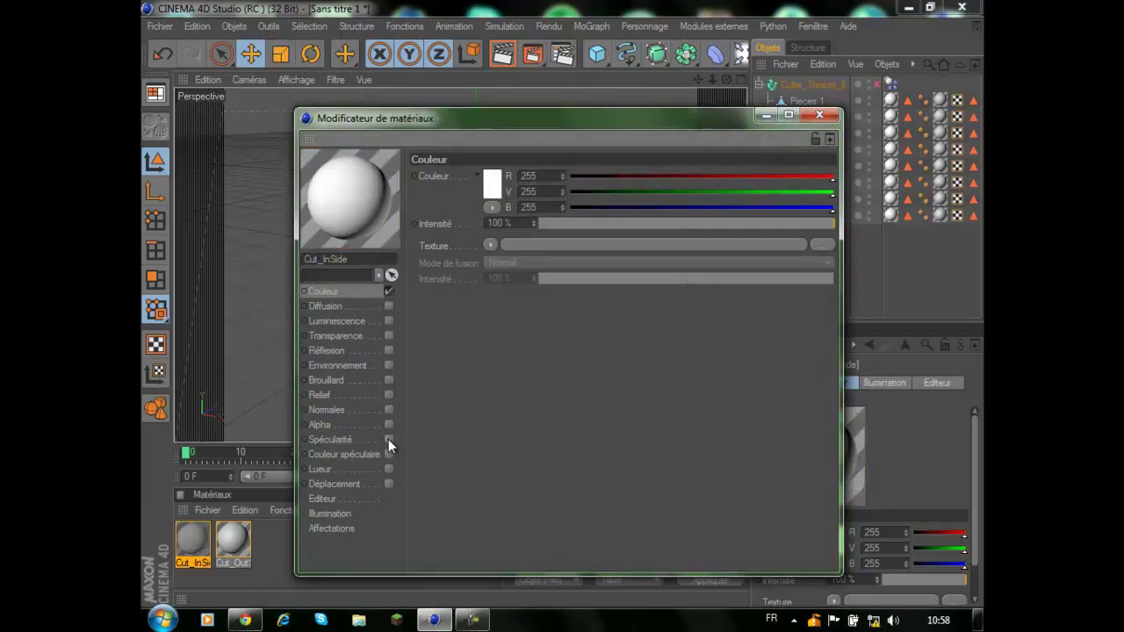
pyautogui.click(326, 469)
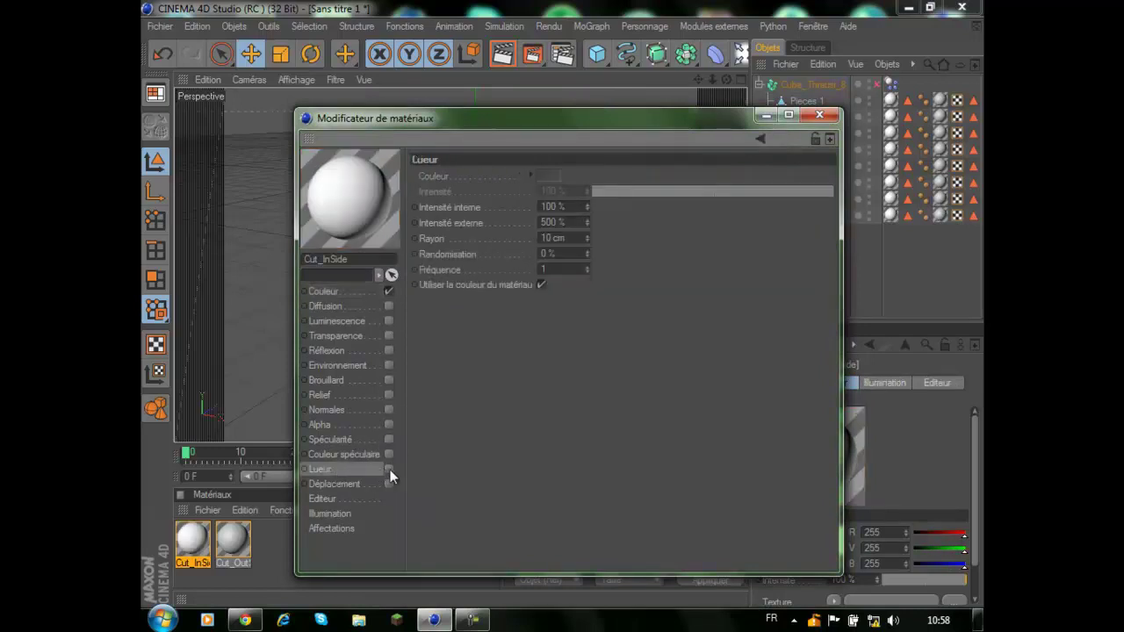
pyautogui.click(388, 469)
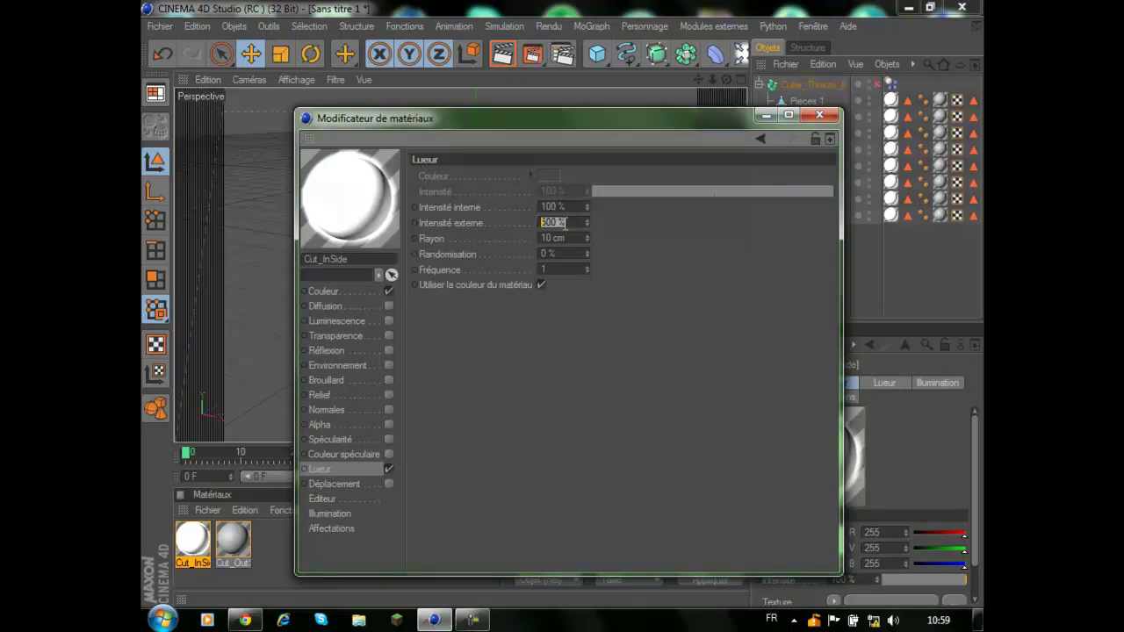
pyautogui.write('4')
pyautogui.press('Return')
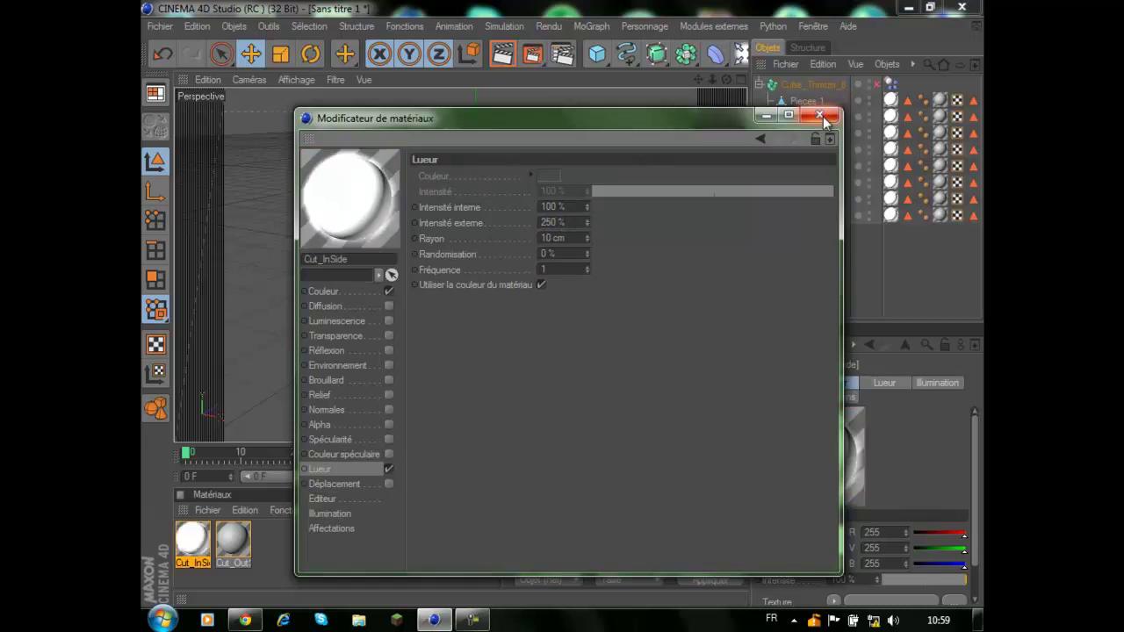
pyautogui.click(819, 115)
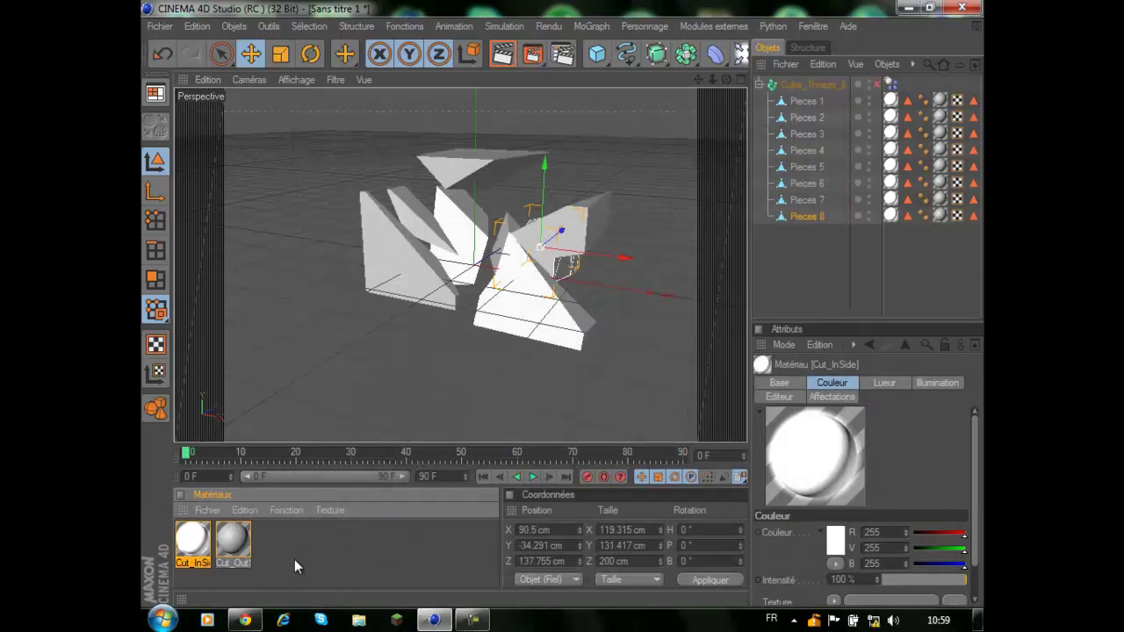
# - Set the Cut_OutSide material's colour to black, RGB 0, 0, 0, and disable its specularity
pyautogui.doubleClick(237, 547)
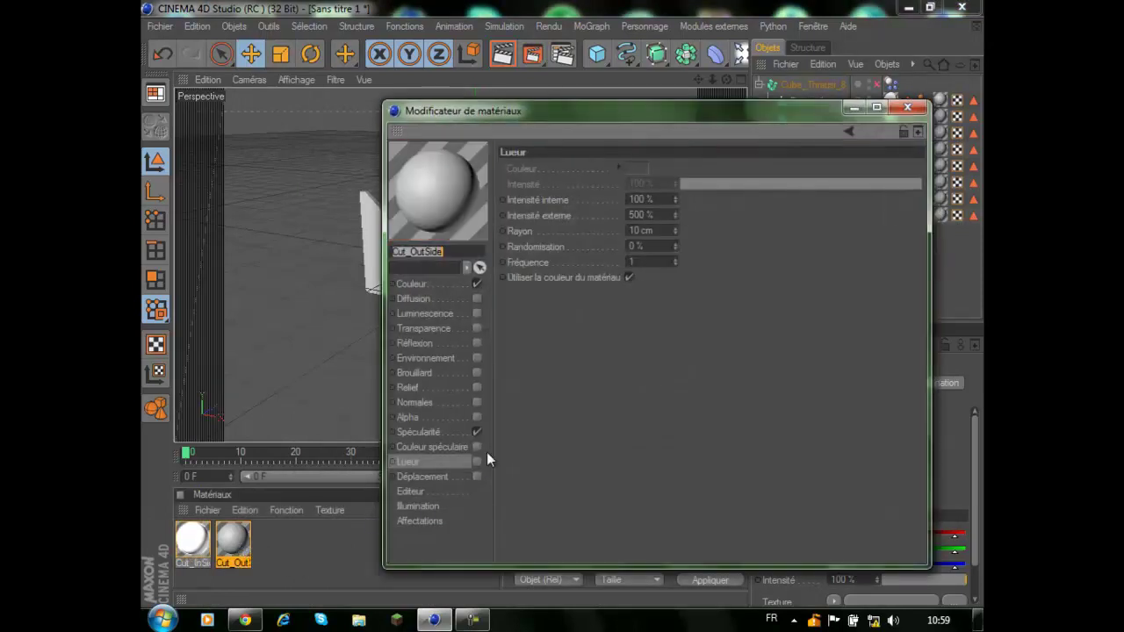
pyautogui.click(406, 283)
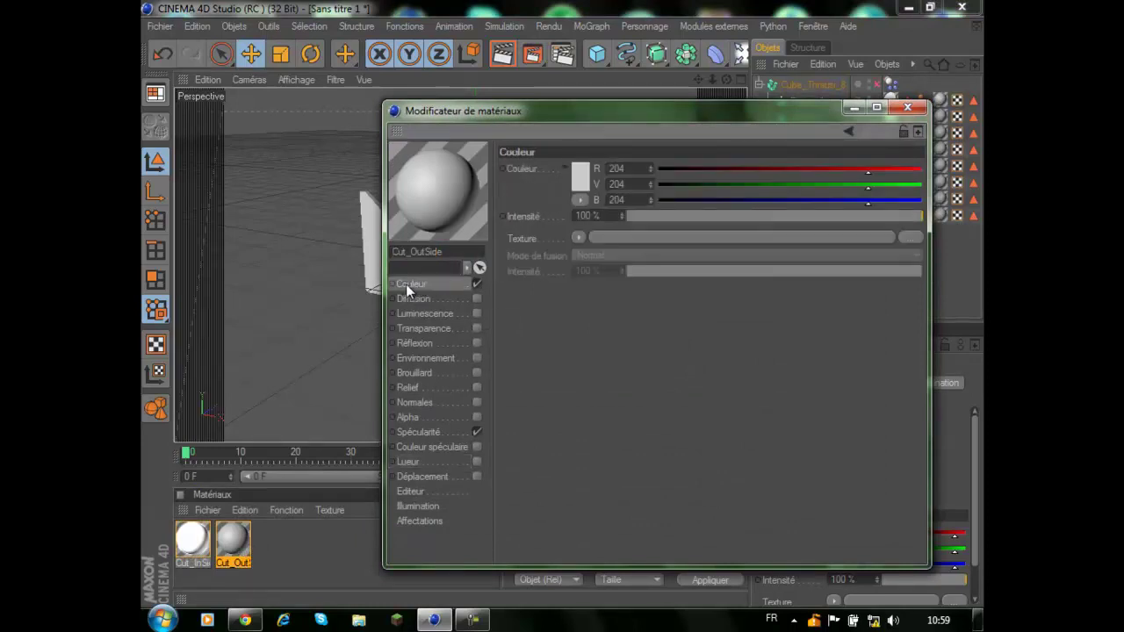
pyautogui.click(581, 178)
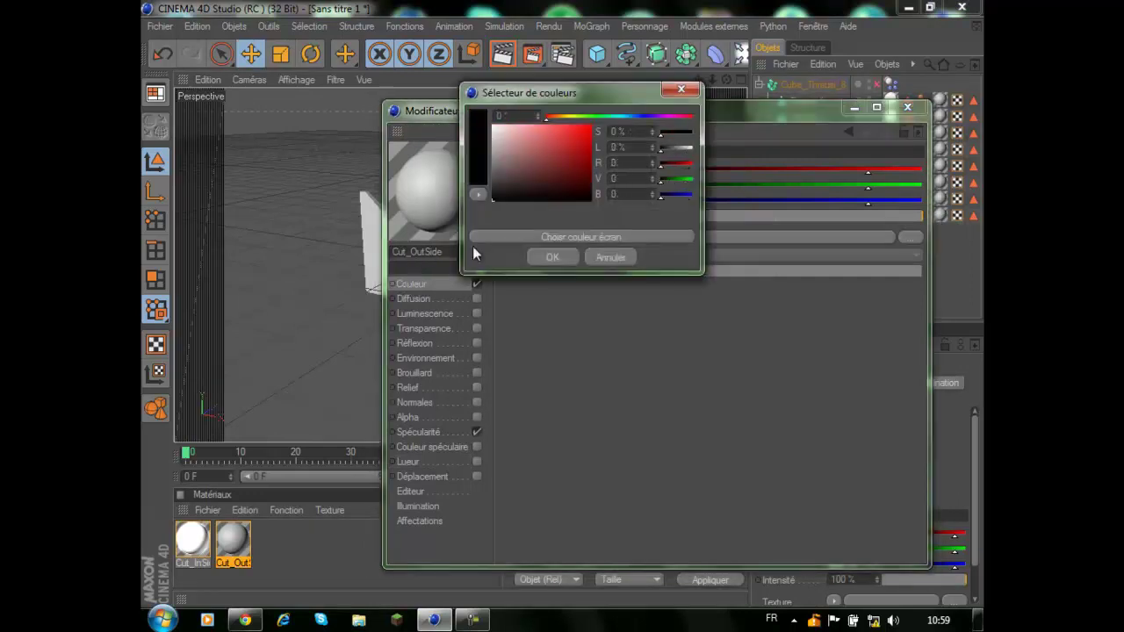
pyautogui.click(550, 257)
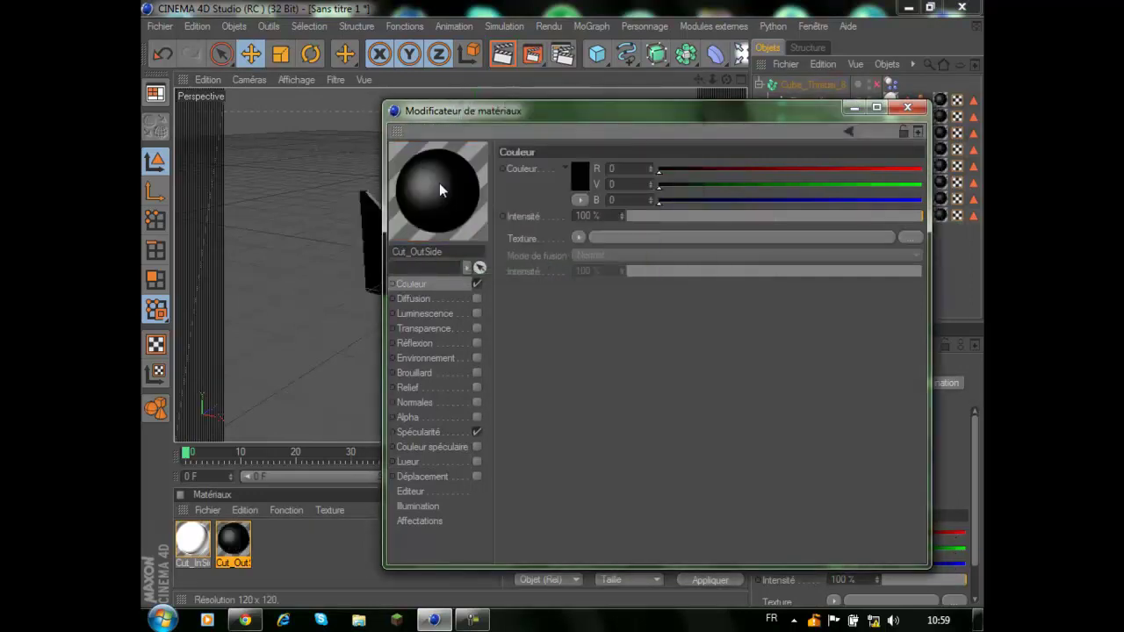
pyautogui.click(475, 432)
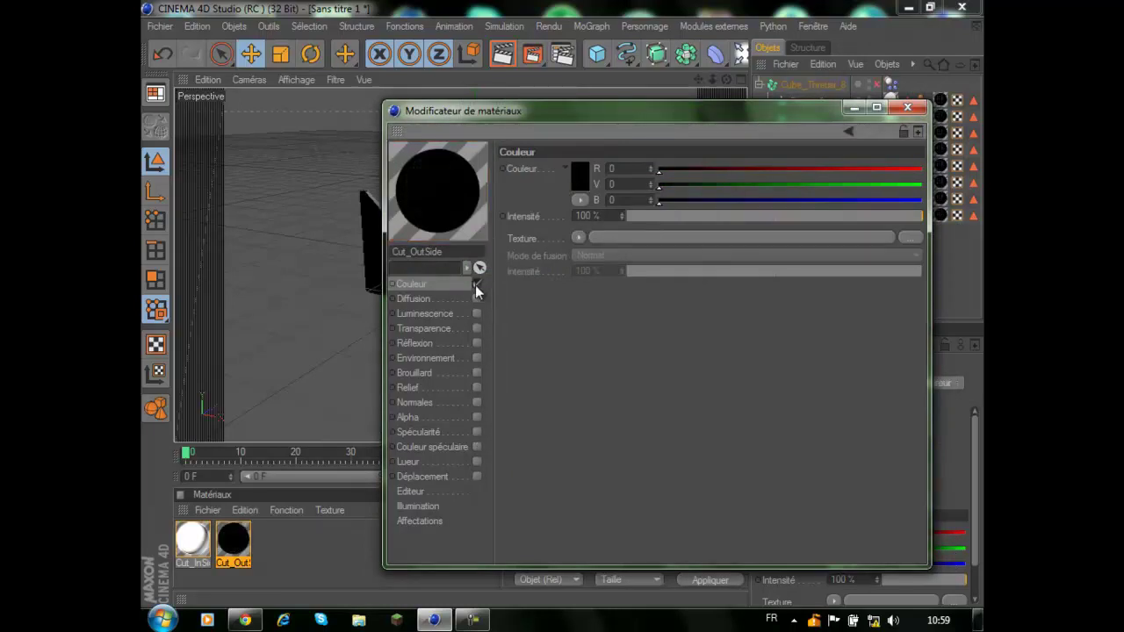
# - Enable reflection on the Cut_OutSide material and load a Fresnel shader as its reflection texture
pyautogui.click(416, 343)
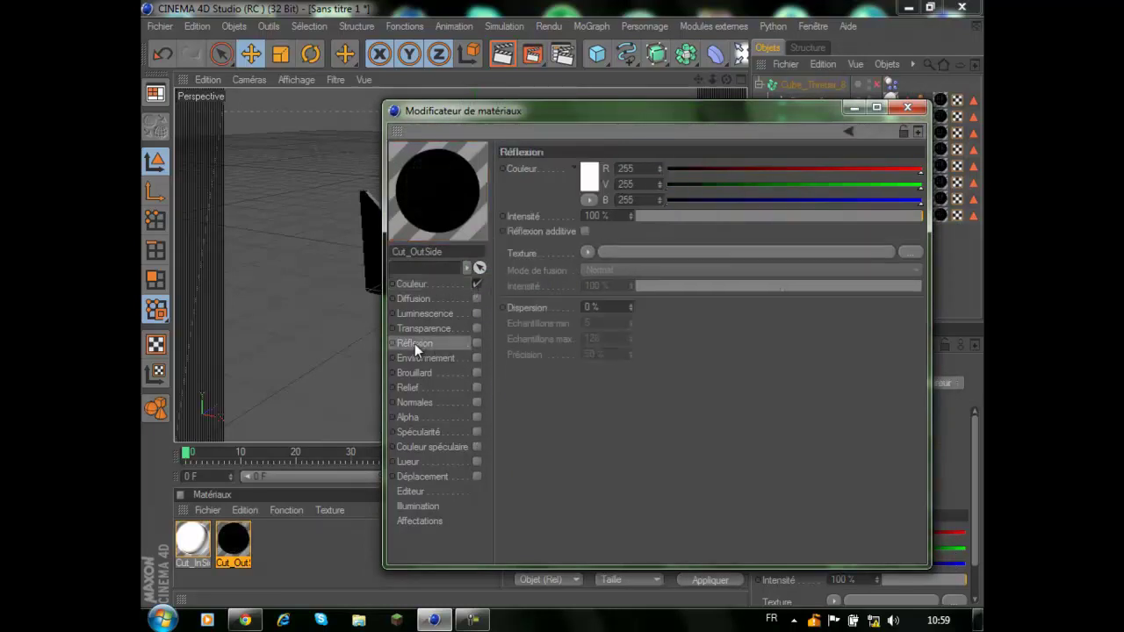
pyautogui.click(477, 343)
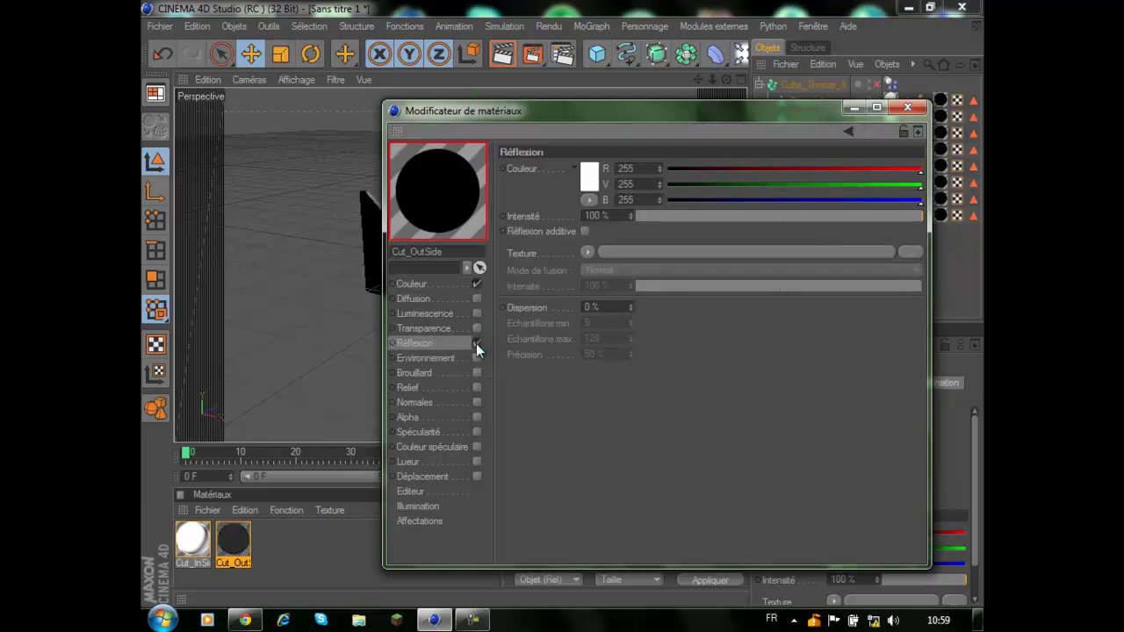
pyautogui.click(588, 253)
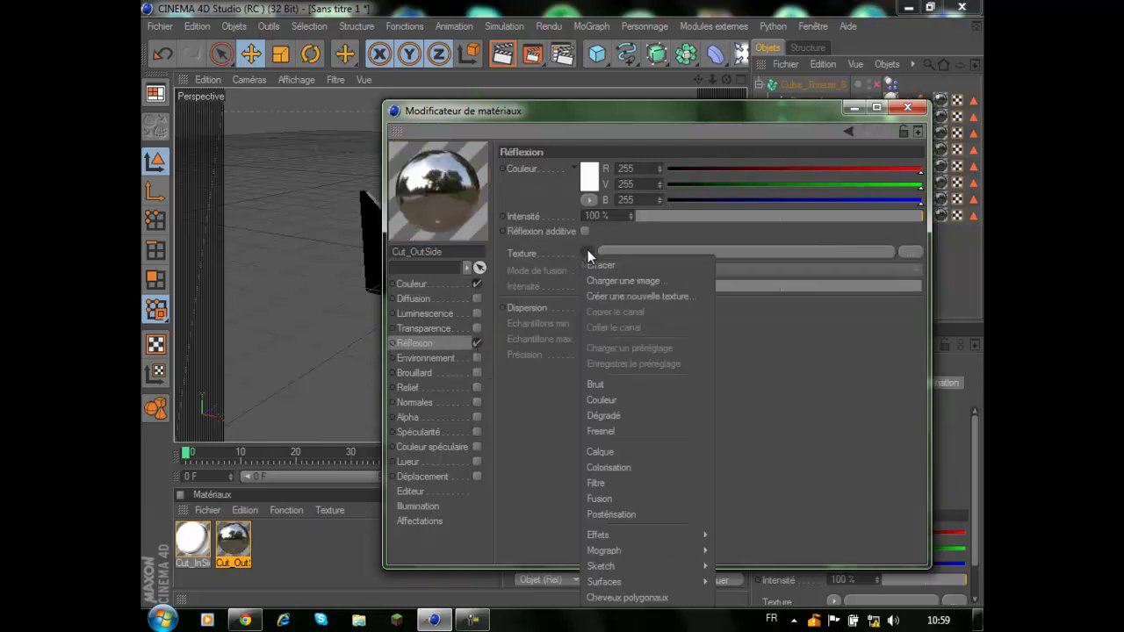
pyautogui.click(608, 434)
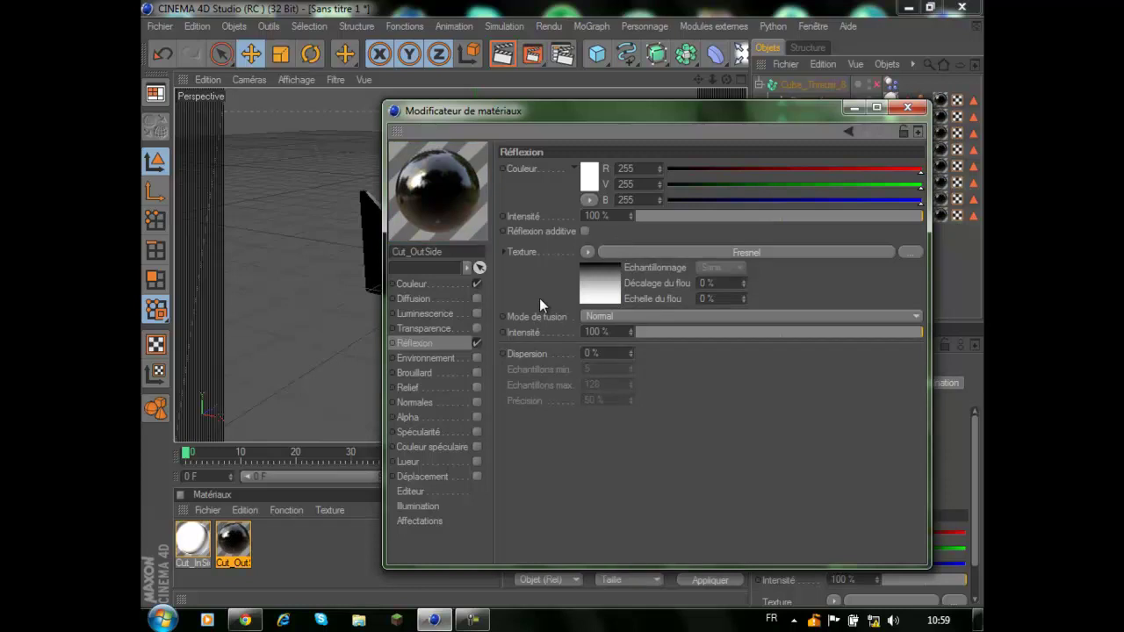
# - Change the white end of the Fresnel gradient to red, RGB 255, 0, 0, and close the material editor
pyautogui.click(607, 296)
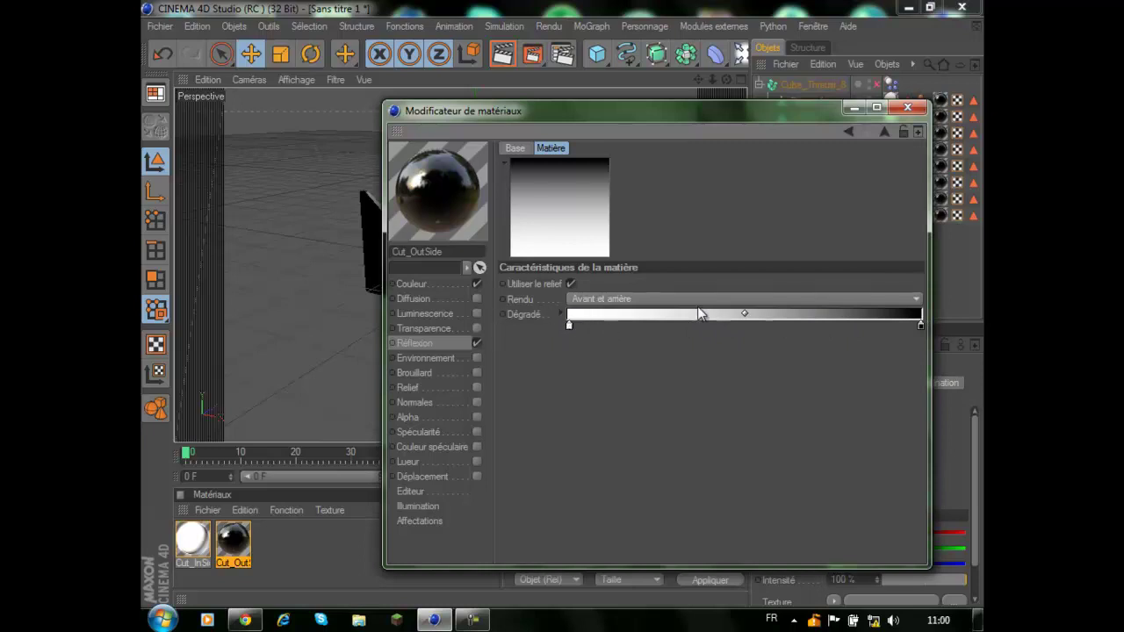
pyautogui.doubleClick(569, 324)
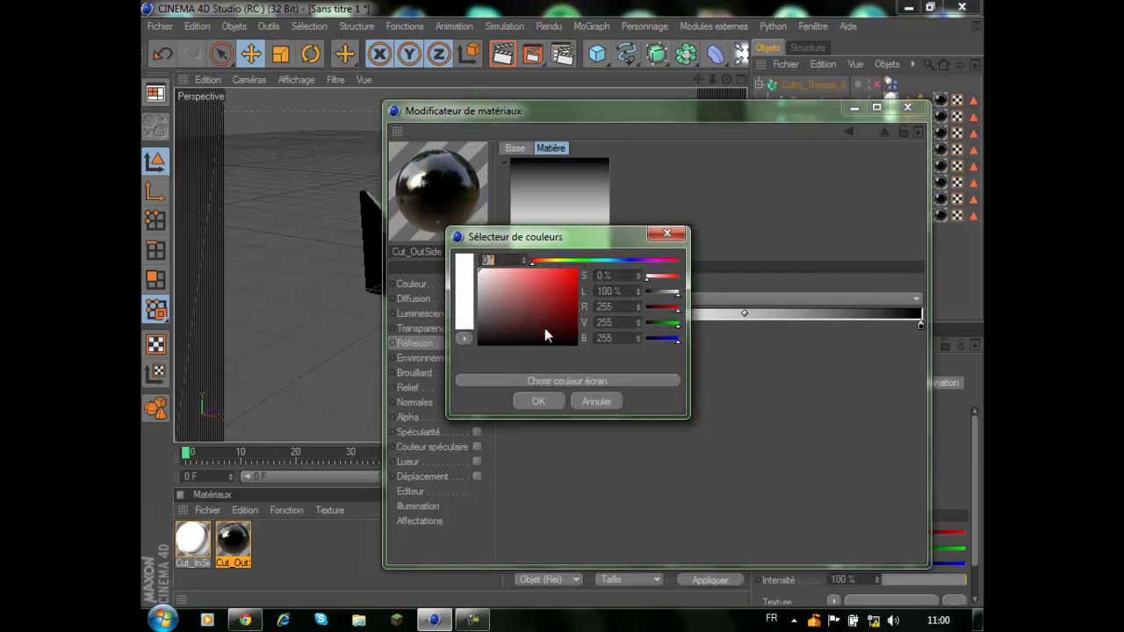
pyautogui.moveTo(531, 313); pyautogui.dragTo(494, 268)
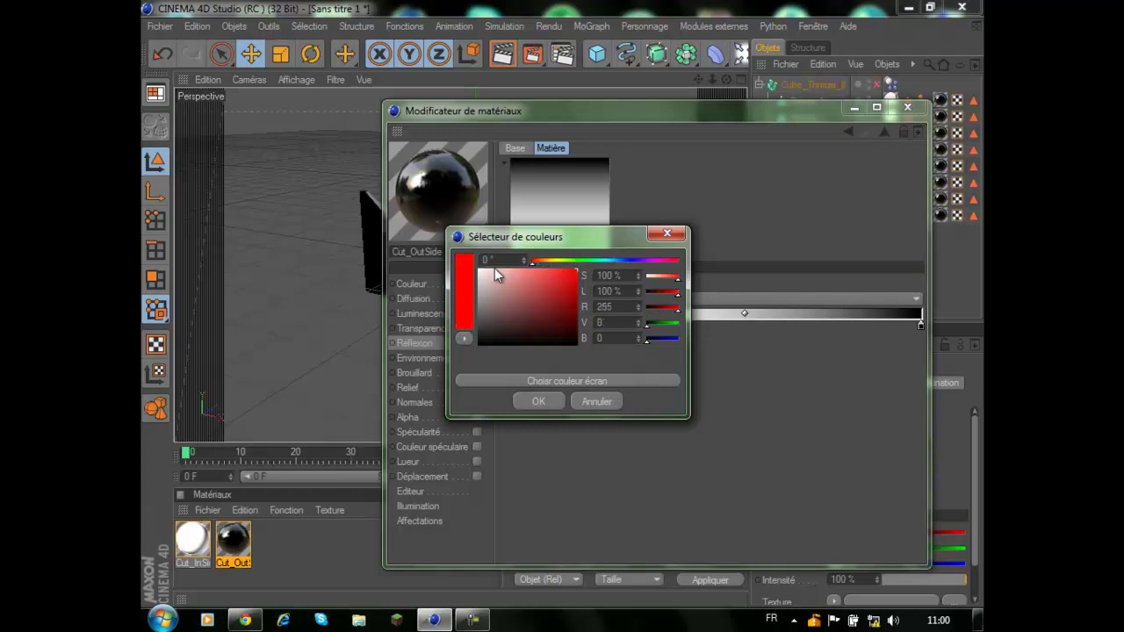
pyautogui.click(545, 403)
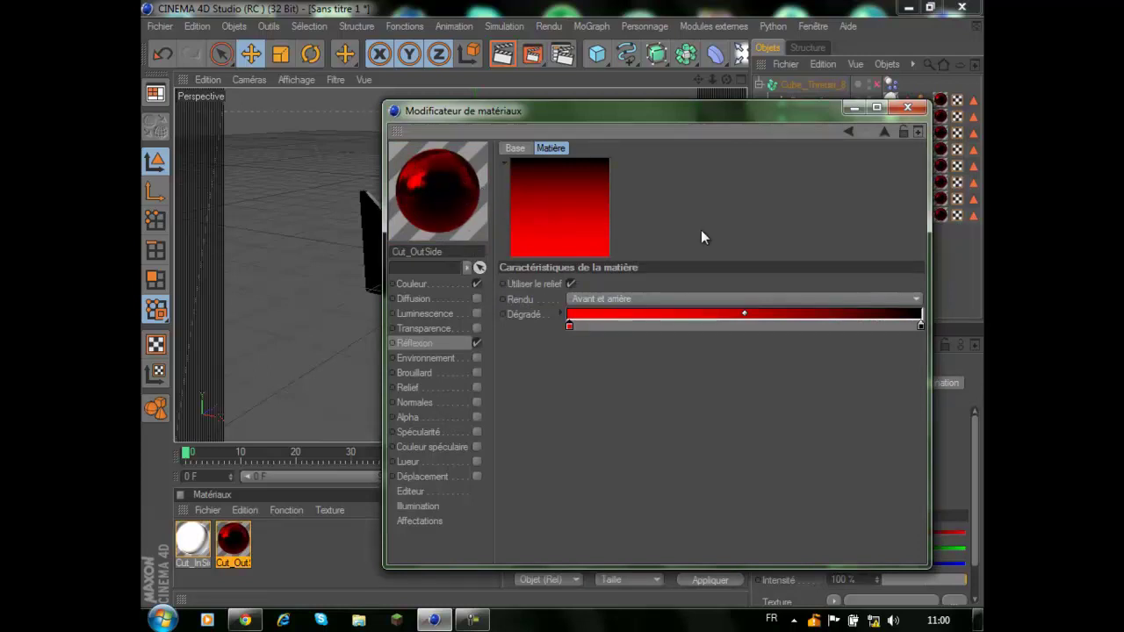
pyautogui.click(907, 107)
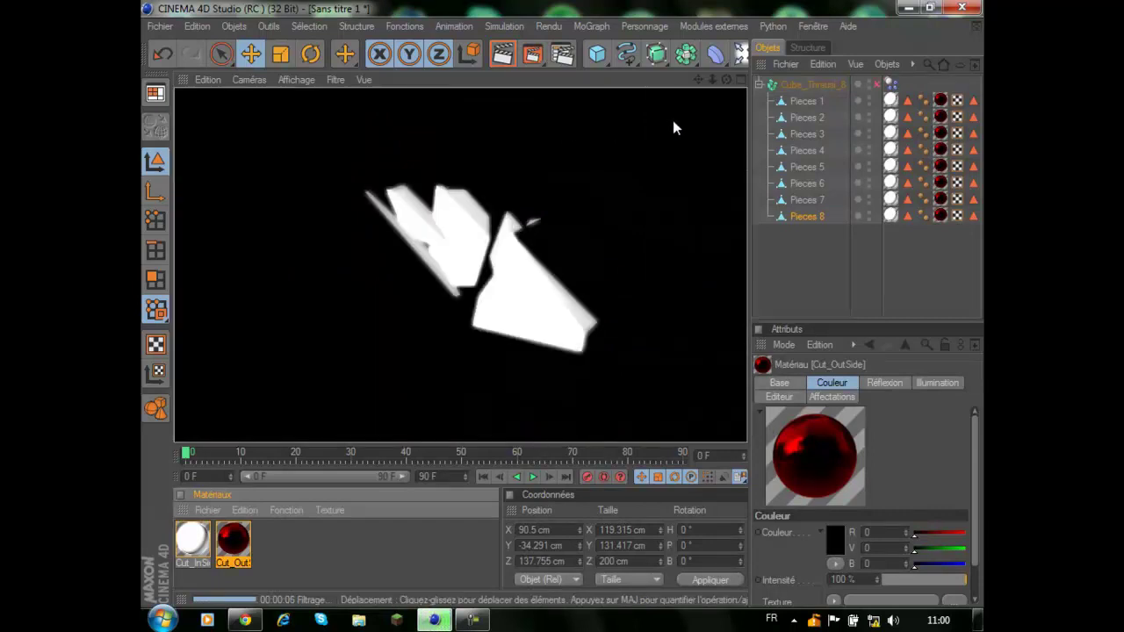
# - Move piece 3 along Z to about 70 cm
pyautogui.moveTo(726, 79)
pyautogui.mouseDown()
pyautogui.moveTo(555, 315)
pyautogui.moveTo(567, 318)
pyautogui.mouseUp()
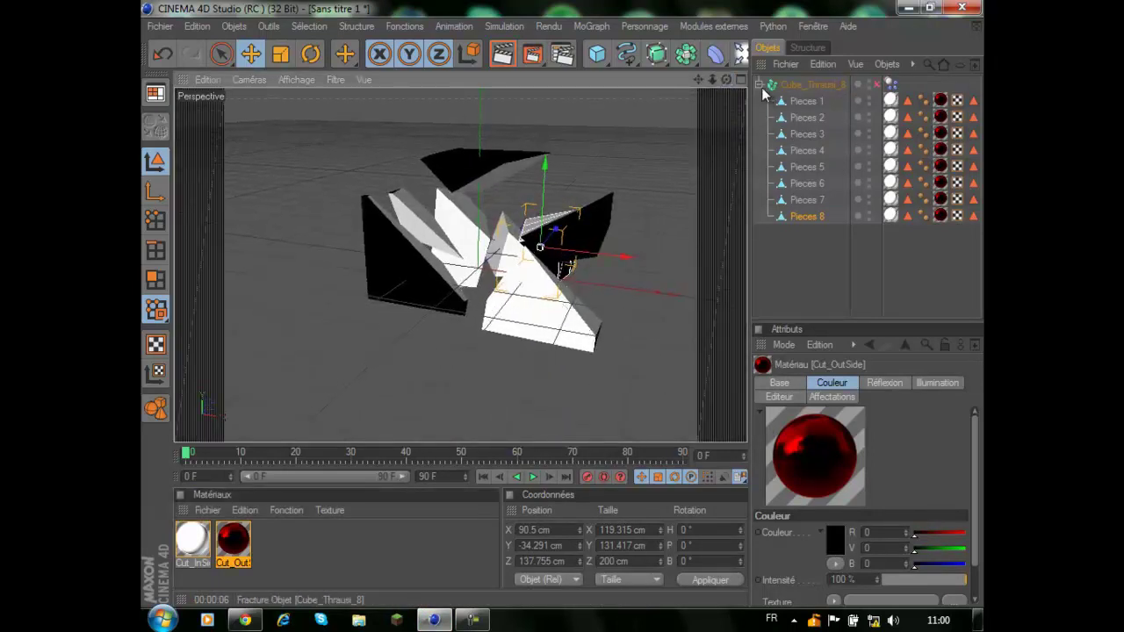
pyautogui.click(814, 249)
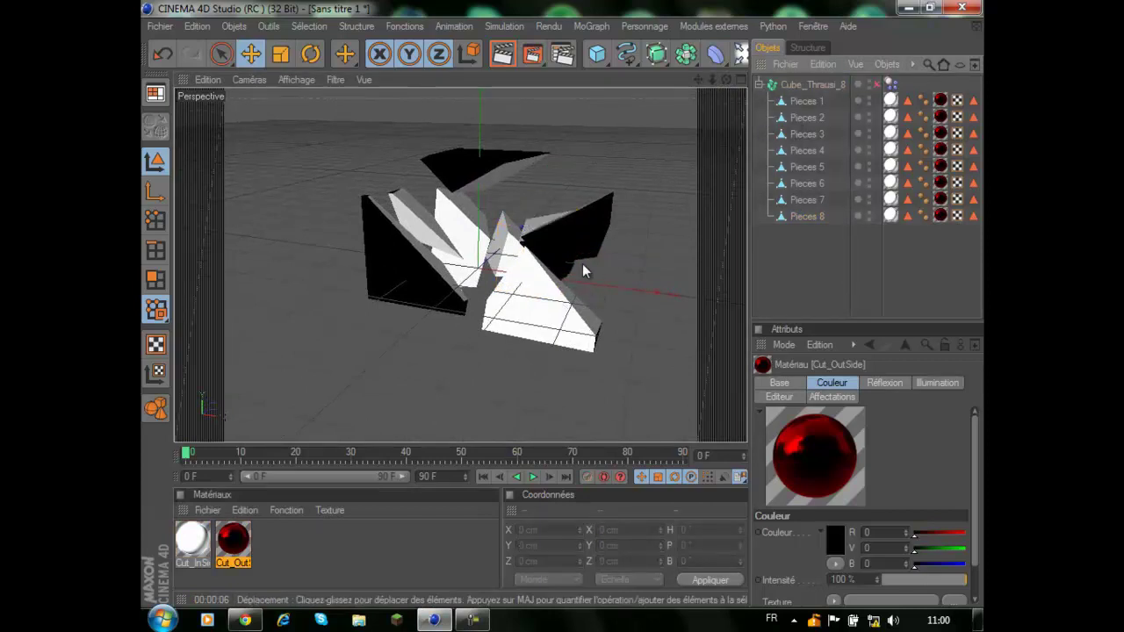
pyautogui.click(583, 233)
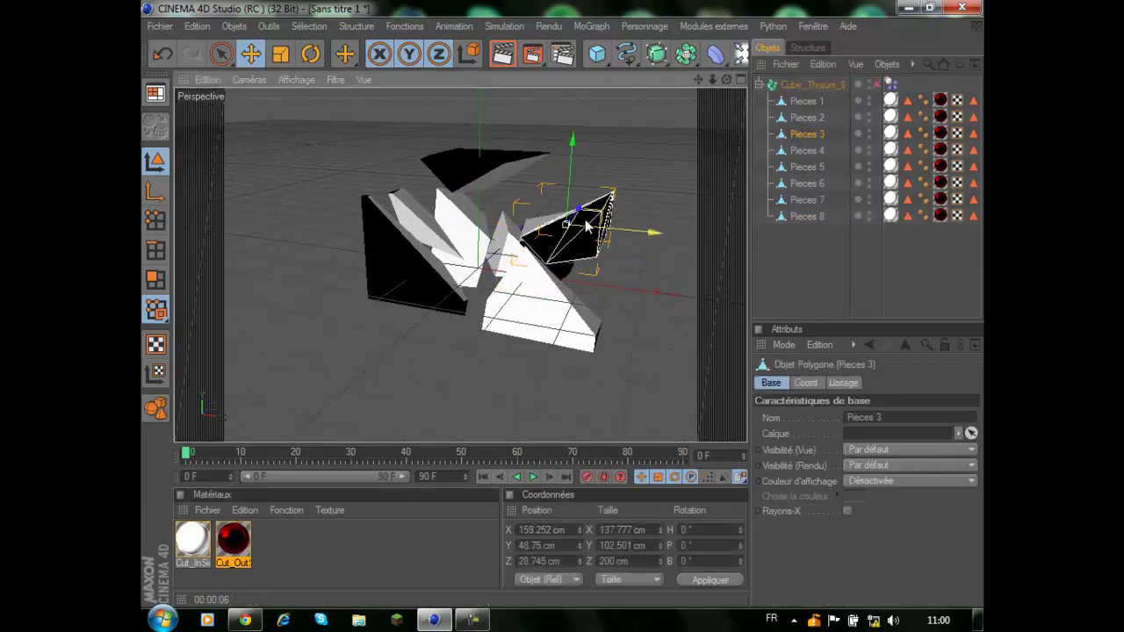
pyautogui.moveTo(566, 309); pyautogui.dragTo(583, 221)
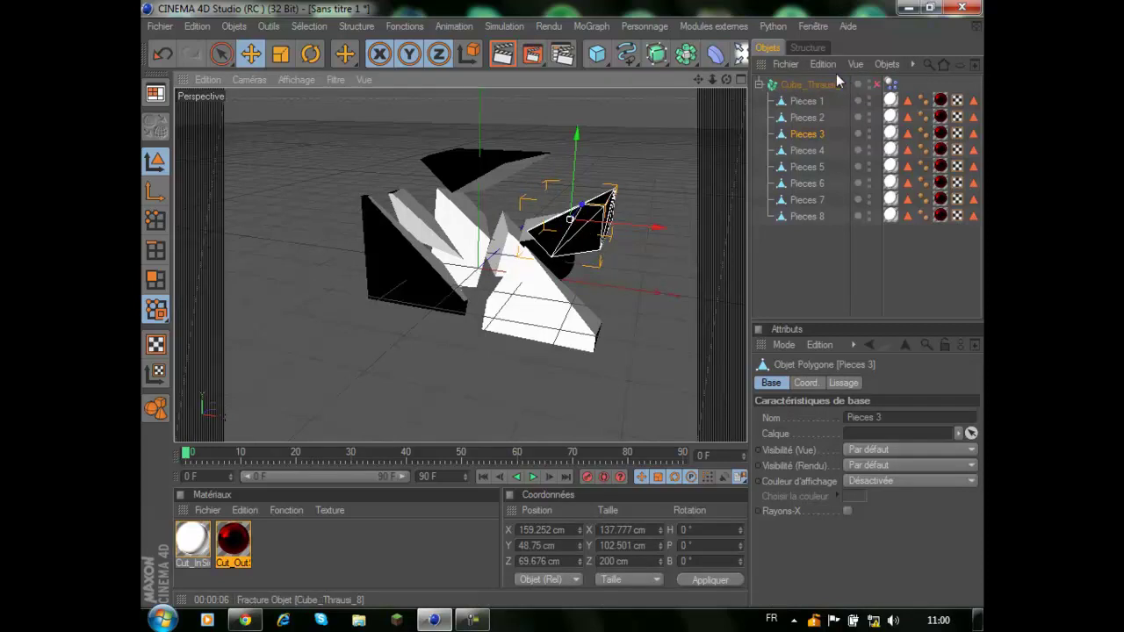
# - Add an Explosion FX deformer and nest it under the Cube_Thrausi_8 fracture object
pyautogui.click(812, 84)
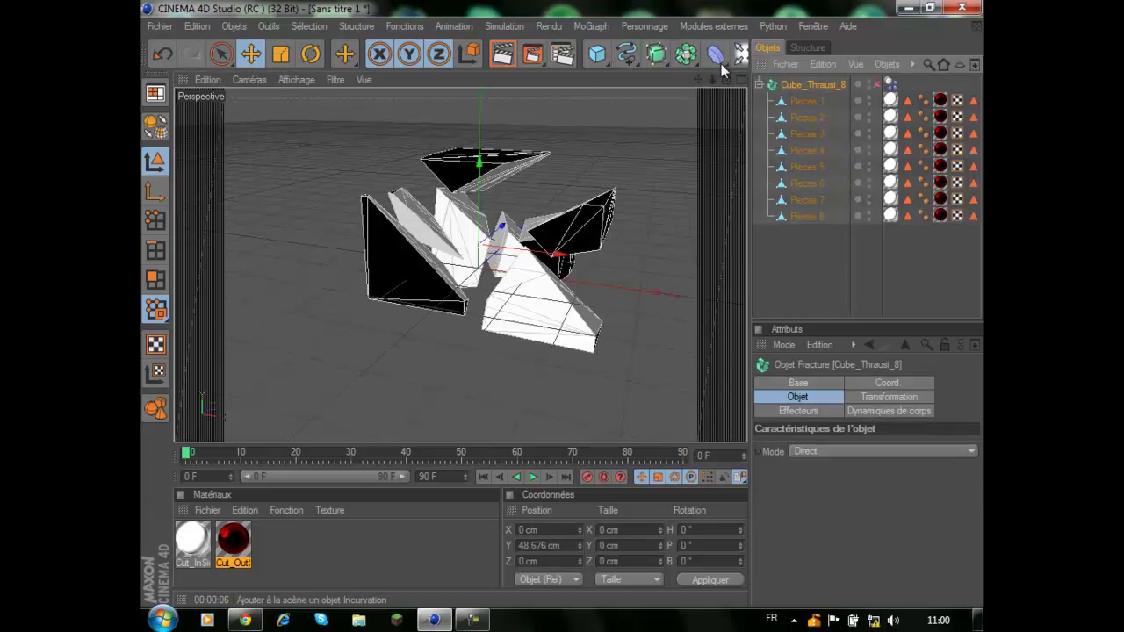
pyautogui.click(716, 56)
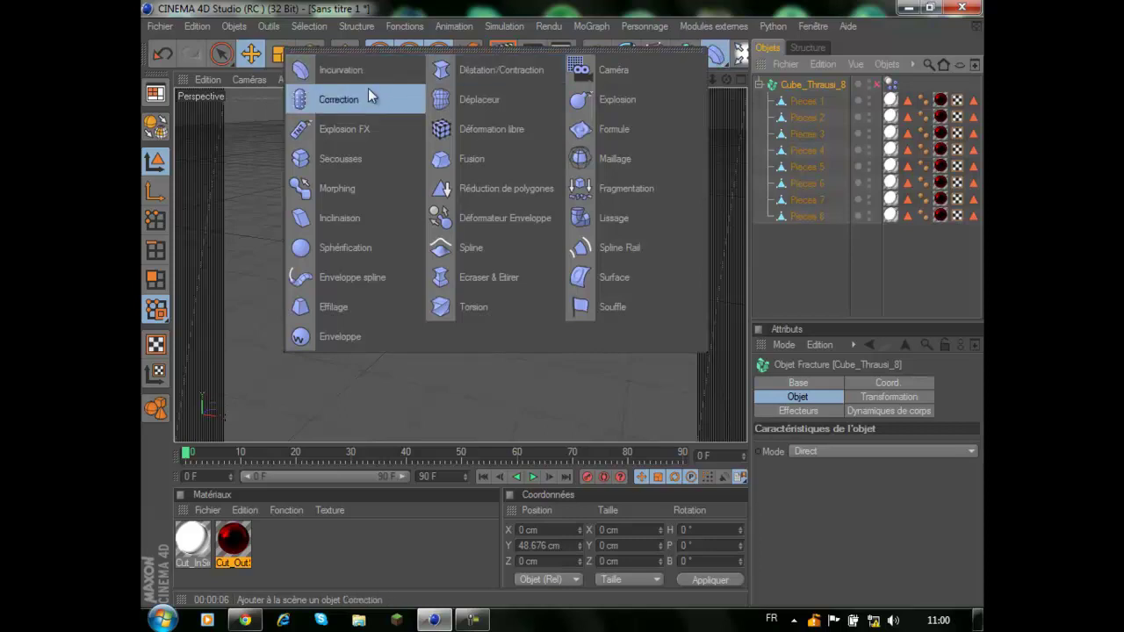
pyautogui.click(327, 133)
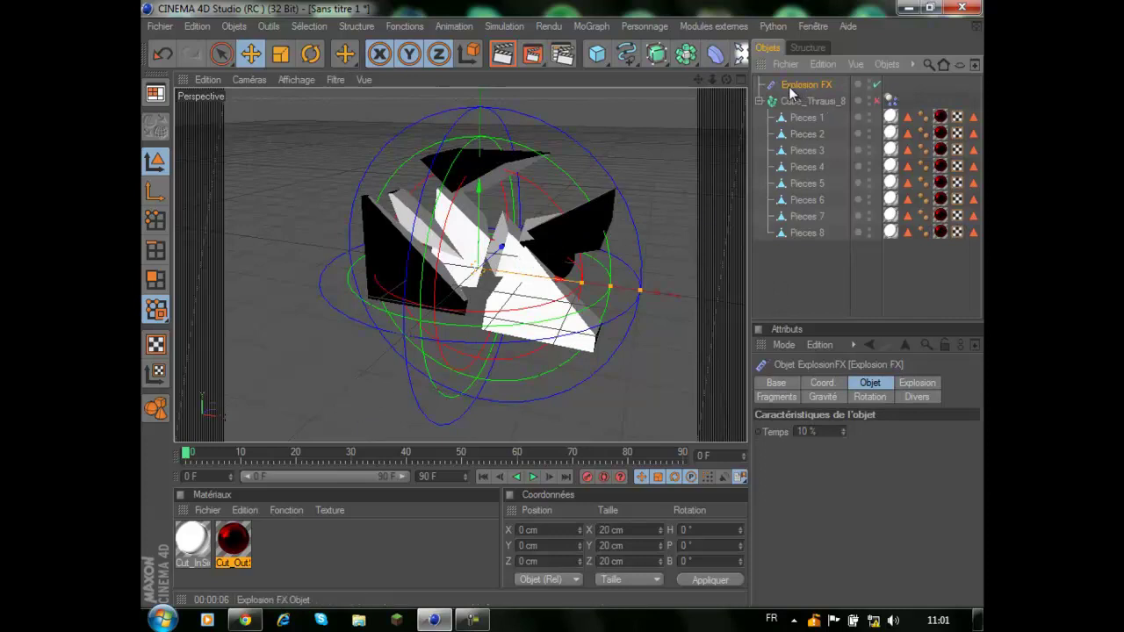
pyautogui.moveTo(790, 89); pyautogui.dragTo(811, 100)
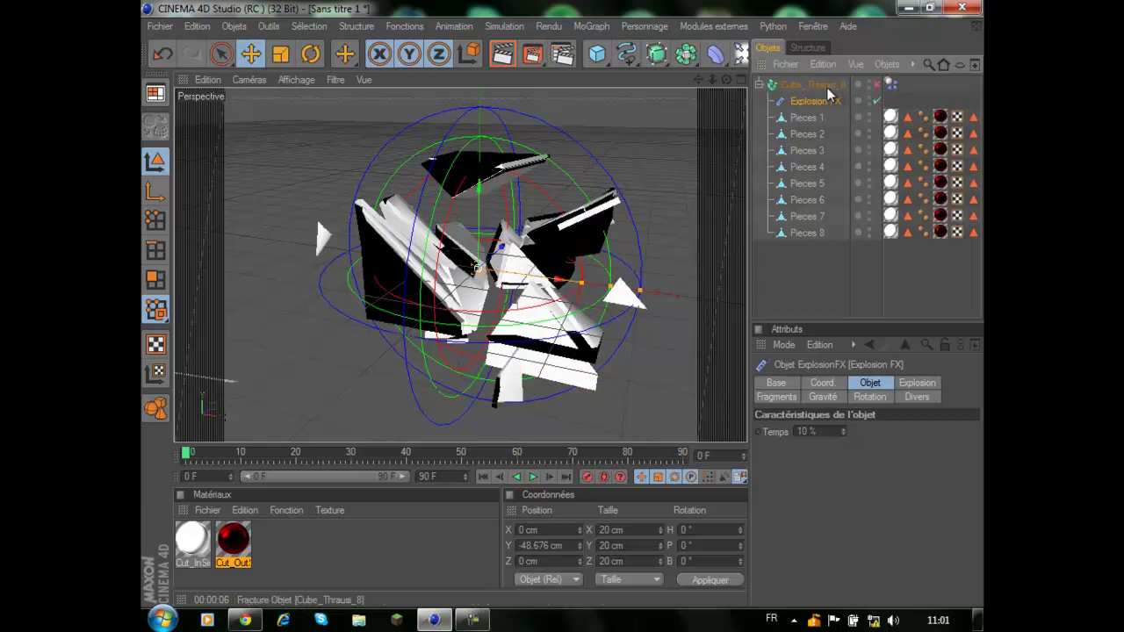
pyautogui.moveTo(824, 106)
pyautogui.mouseDown()
pyautogui.moveTo(830, 85)
pyautogui.moveTo(818, 104)
pyautogui.mouseUp()
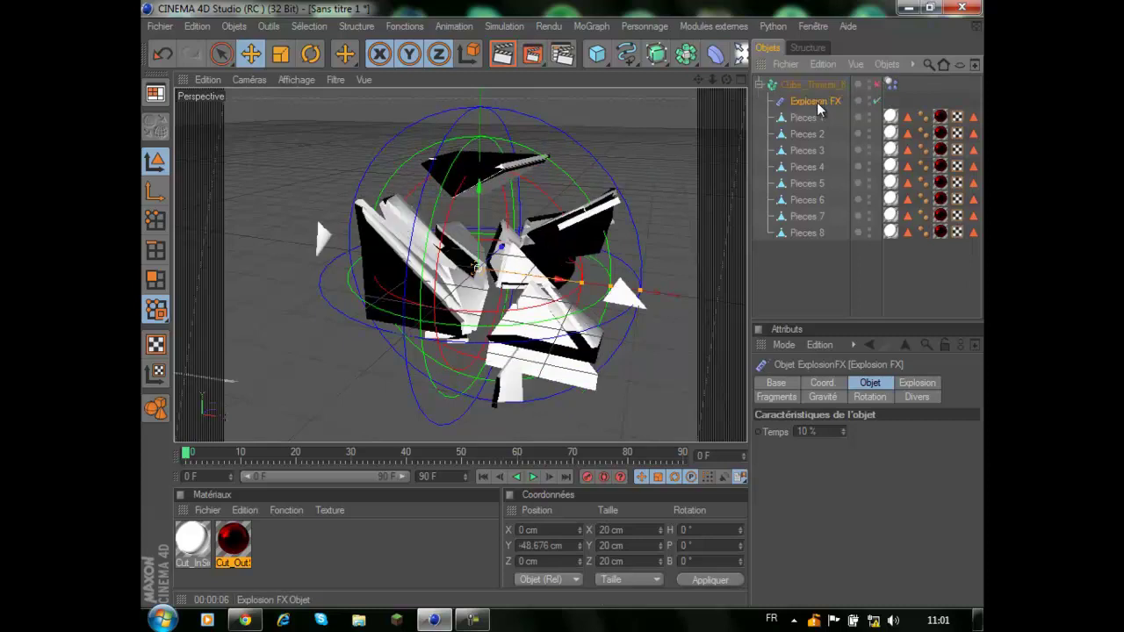
pyautogui.click(716, 58)
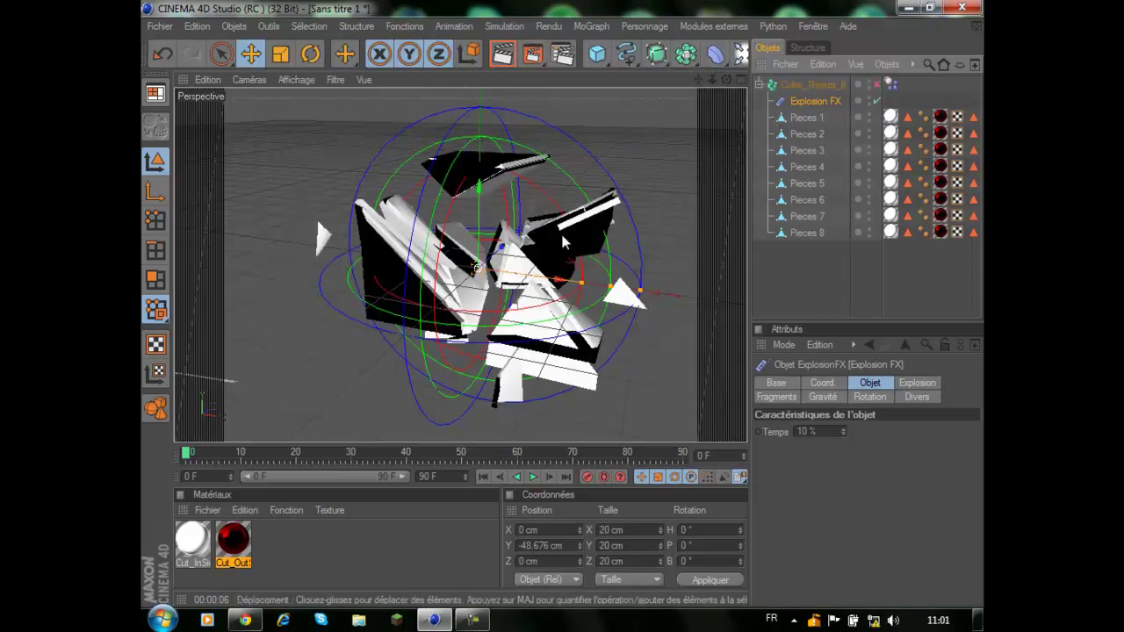
# - Raise the Explosion FX deformer's time to about 11.8 % to spread the fragments
pyautogui.click(561, 236)
pyautogui.moveTo(726, 80); pyautogui.dragTo(566, 308)
pyautogui.click(815, 102)
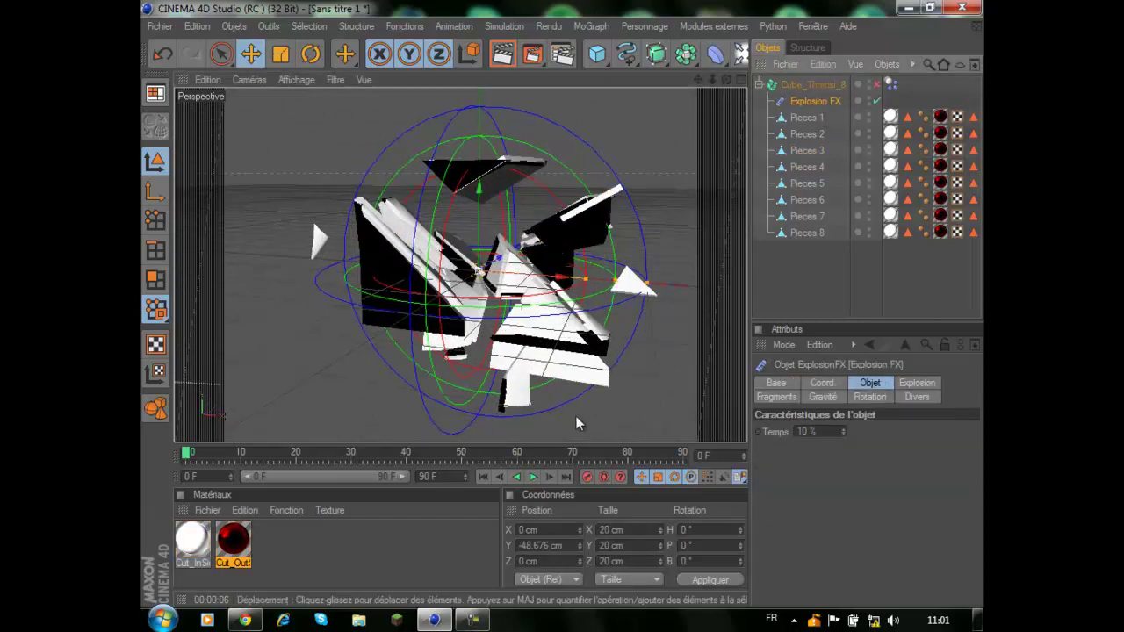
pyautogui.moveTo(620, 284); pyautogui.dragTo(576, 278)
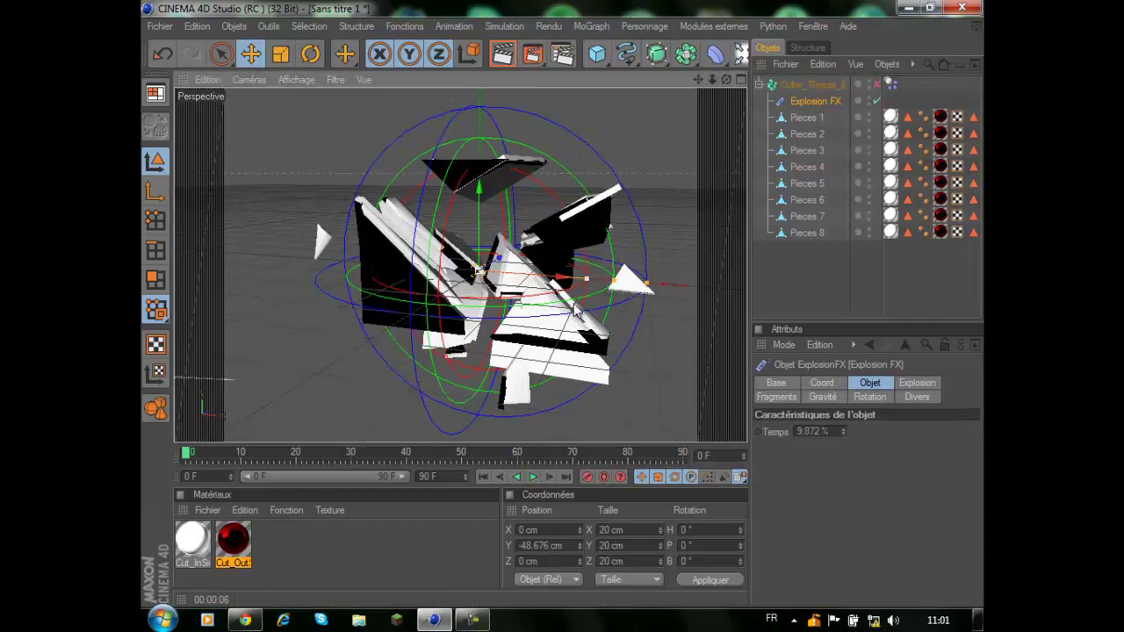
pyautogui.hotkey('ctrl', 'z')
pyautogui.hotkey('ctrl', 'z')
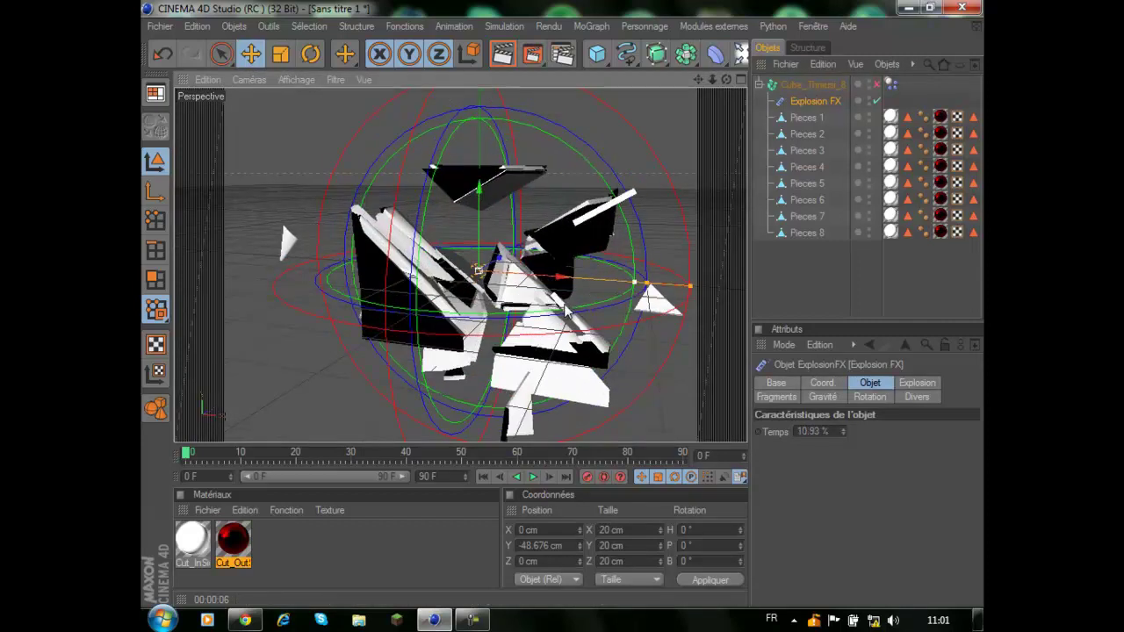
# - Rotate piece 4 at the top of the shattered cube to a pitch of about -47°
pyautogui.click(468, 198)
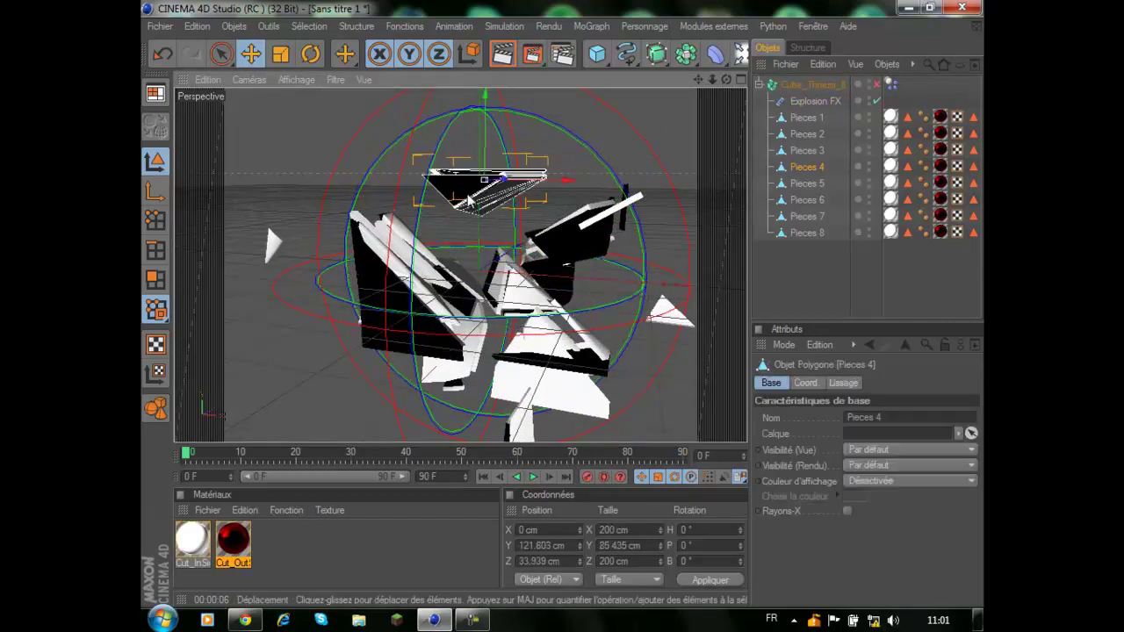
pyautogui.click(311, 54)
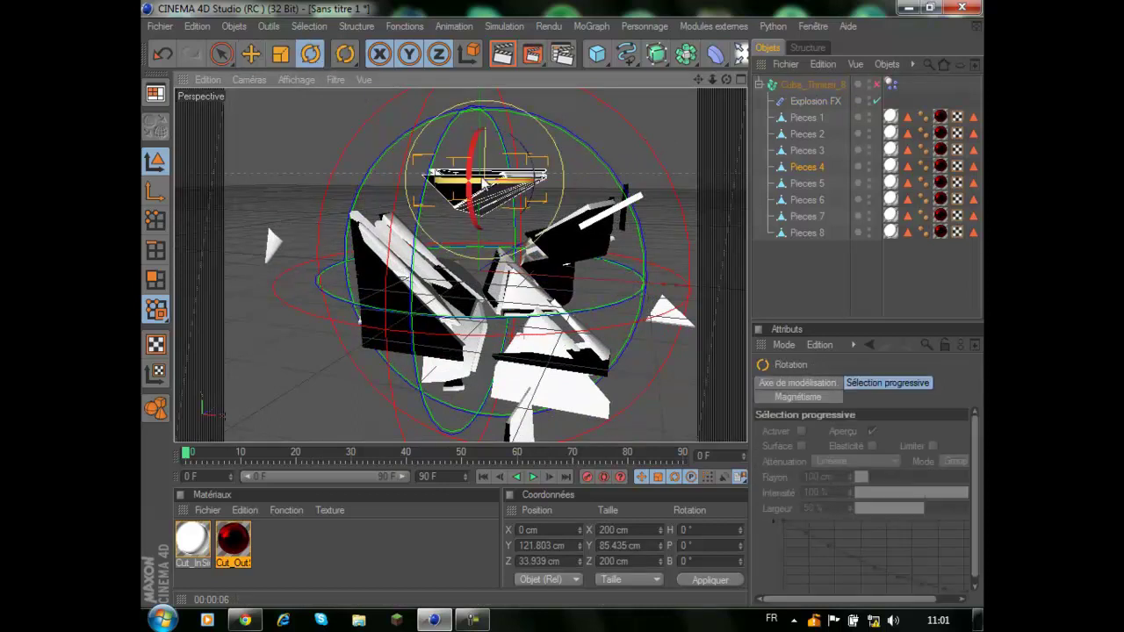
pyautogui.moveTo(468, 206); pyautogui.dragTo(480, 181)
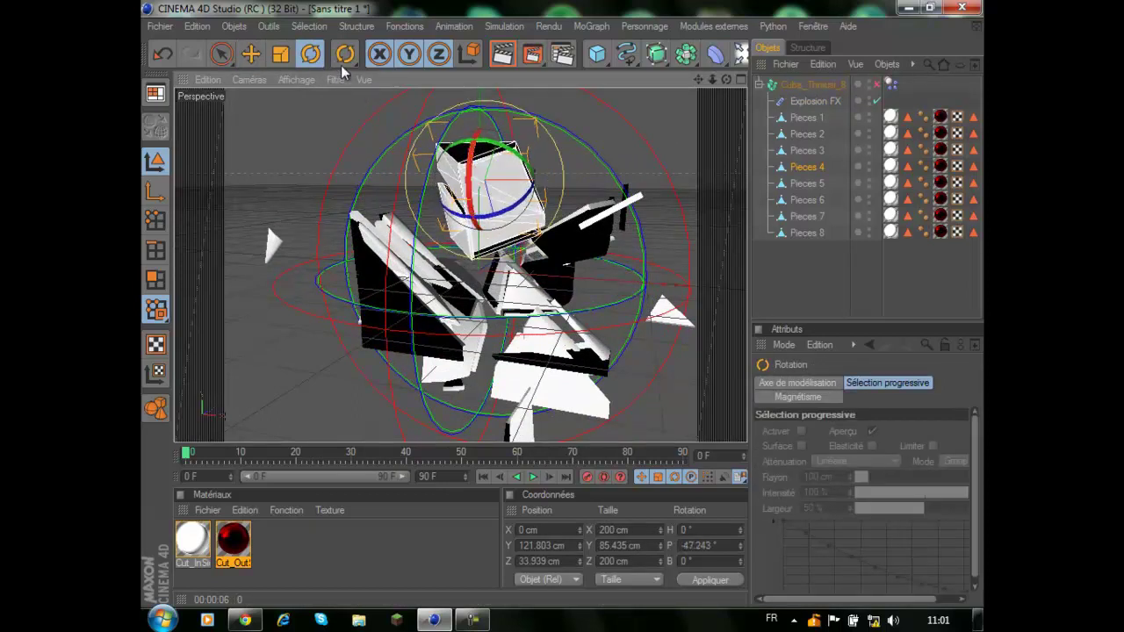
# - Shift piece 1 along the X axis and rotate it, and also rotate piece 3
pyautogui.click(377, 292)
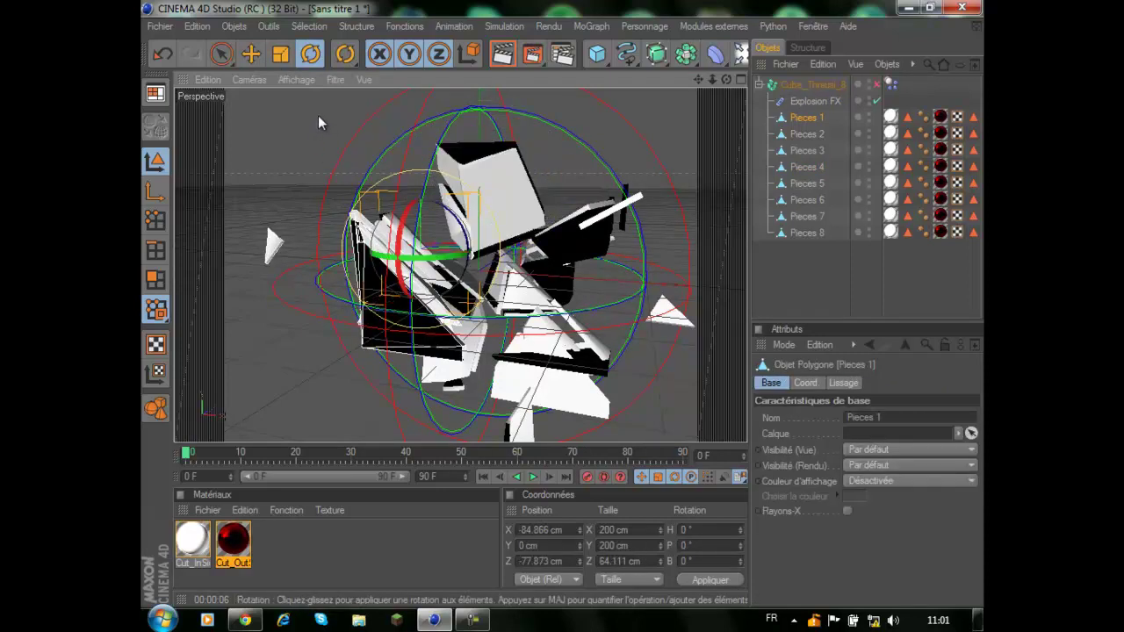
pyautogui.press('e')
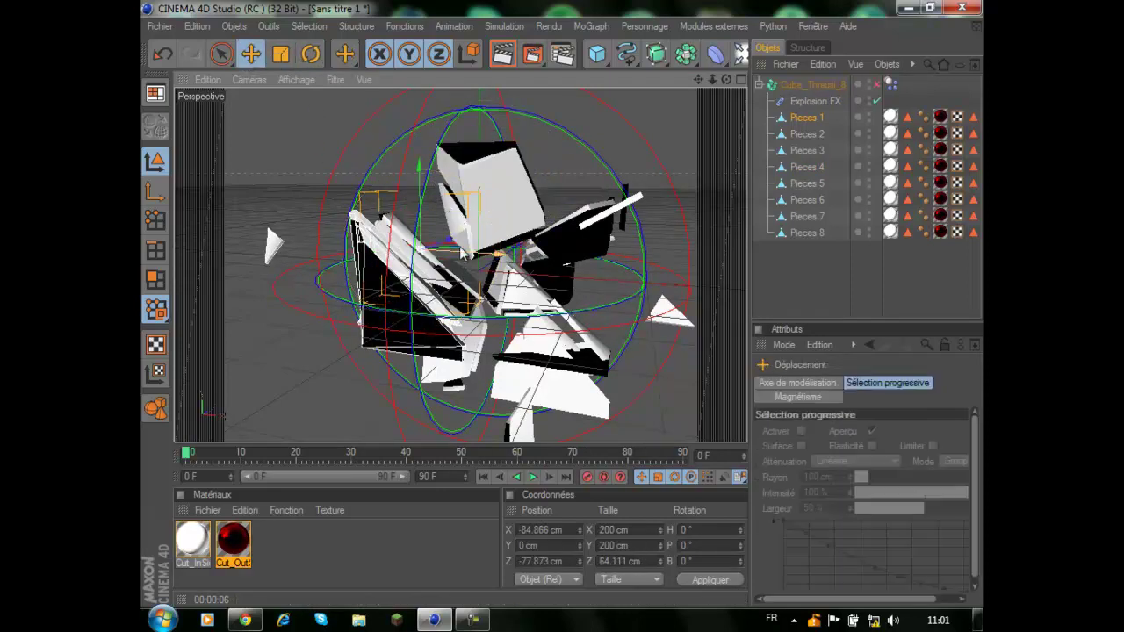
pyautogui.moveTo(475, 252); pyautogui.dragTo(327, 255)
pyautogui.click(309, 54)
pyautogui.click(590, 267)
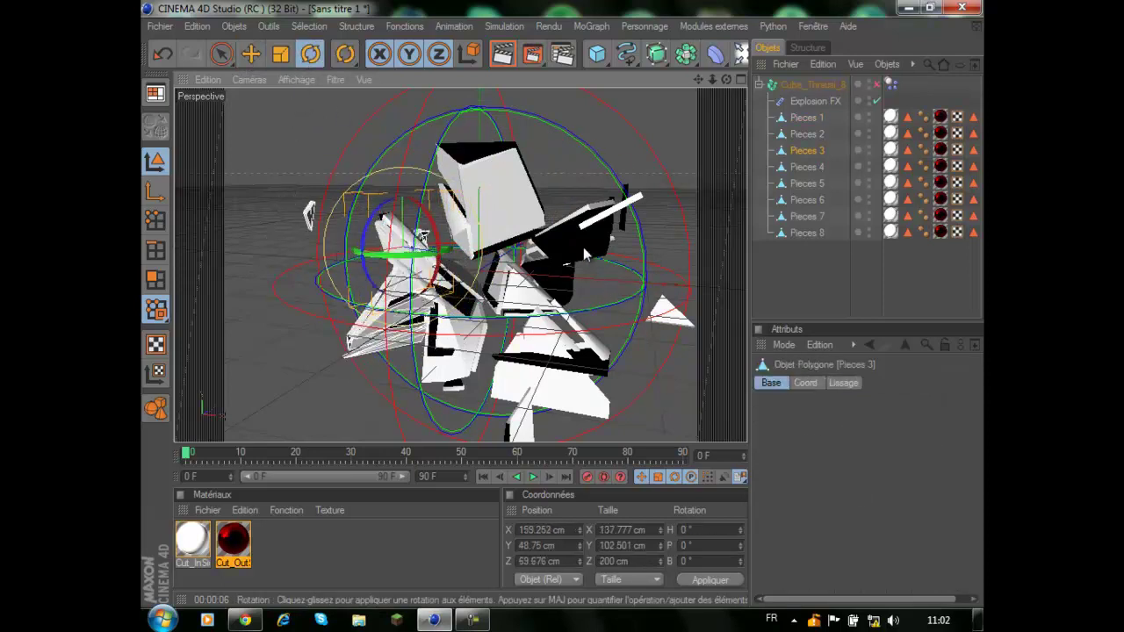
pyautogui.moveTo(619, 223); pyautogui.dragTo(543, 255)
# - Tilt piece 5 to a pitch of about -24° and move it, and move piece 4 to about X -12.8, Y 114.1, Z 27.7 cm
pyautogui.click(559, 351)
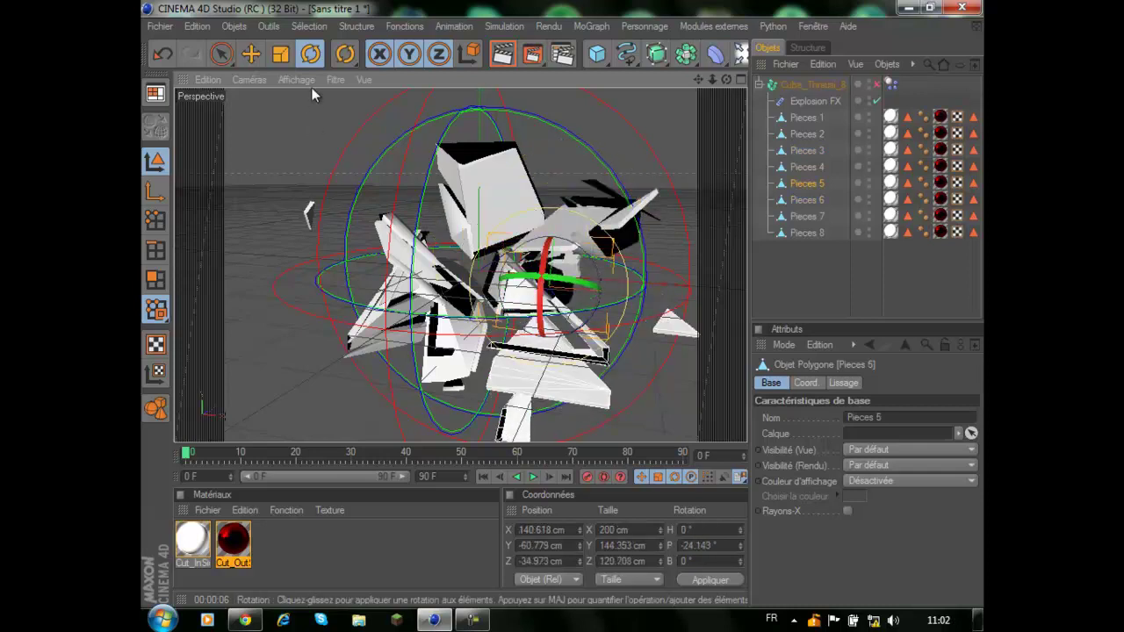
pyautogui.click(250, 53)
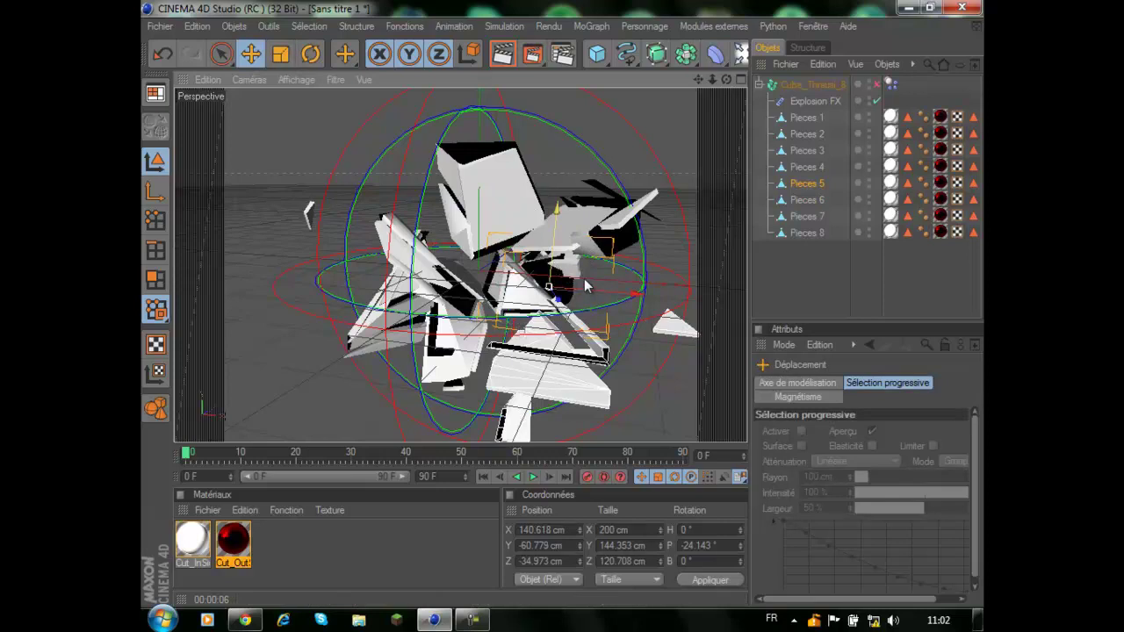
pyautogui.moveTo(557, 266); pyautogui.dragTo(559, 311)
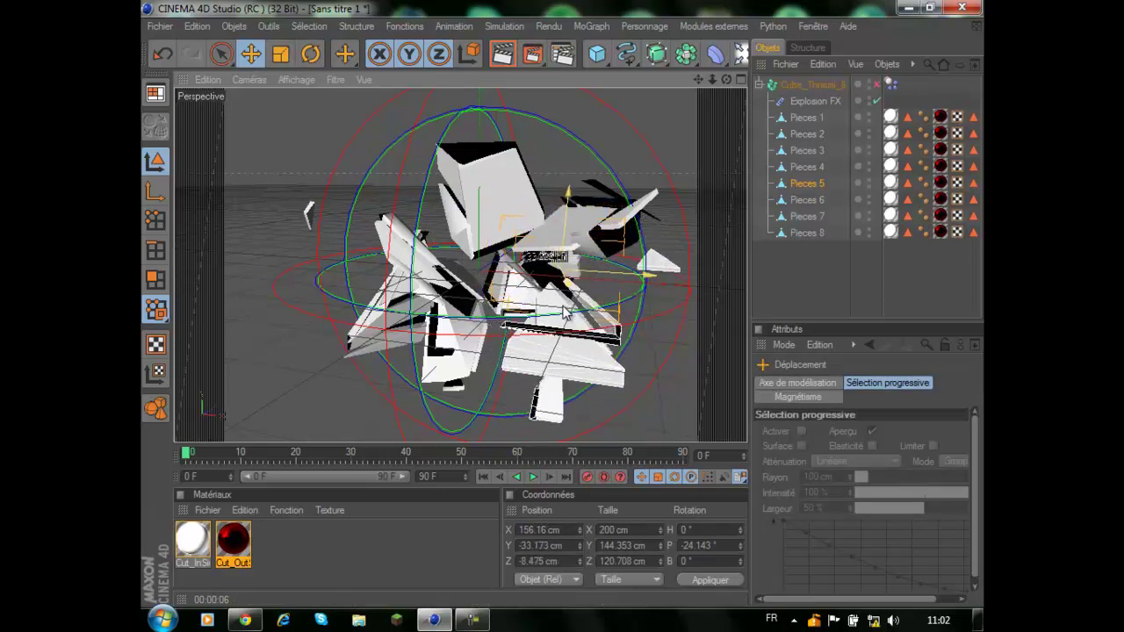
pyautogui.click(459, 189)
pyautogui.moveTo(481, 181); pyautogui.dragTo(472, 190)
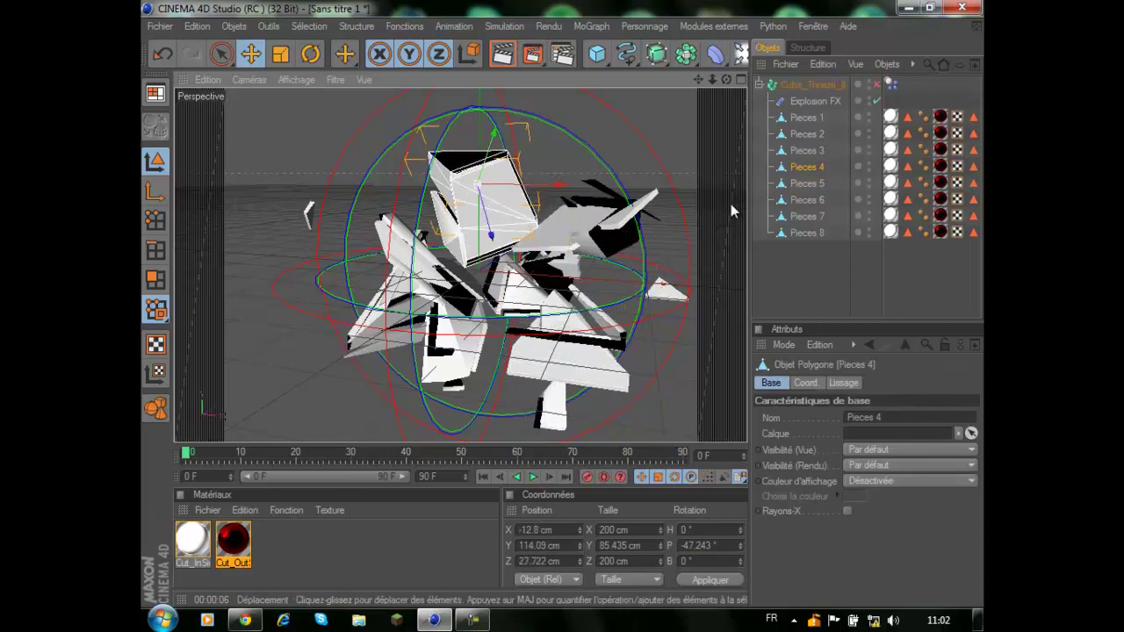
# - Set the Explosion FX deformer's time to about 12.6 %
pyautogui.click(815, 101)
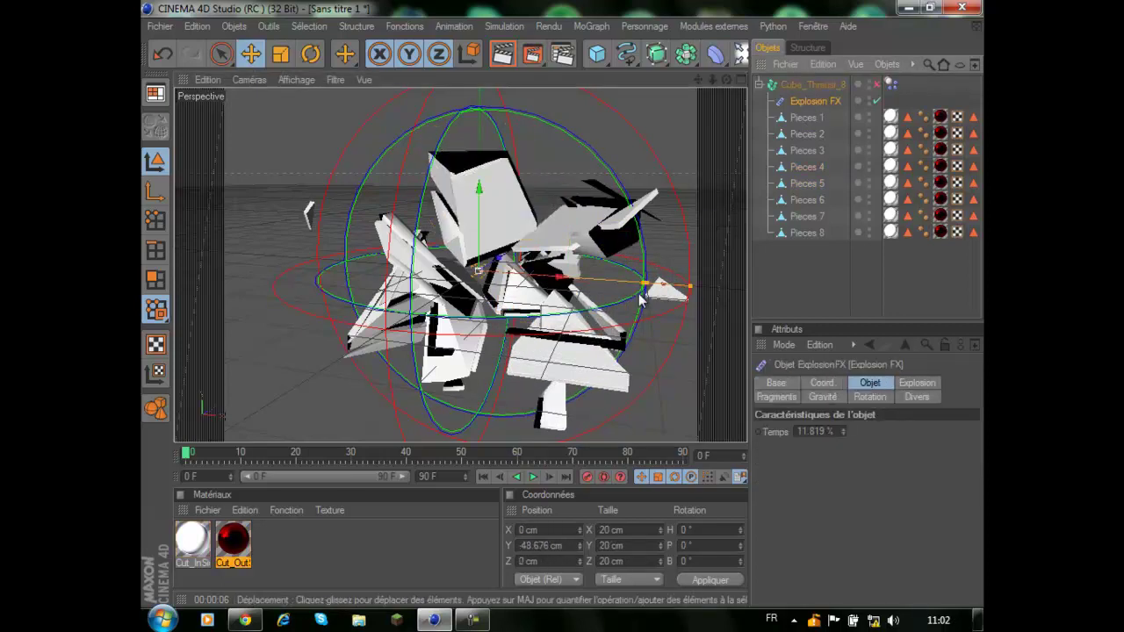
pyautogui.moveTo(647, 283); pyautogui.dragTo(671, 285)
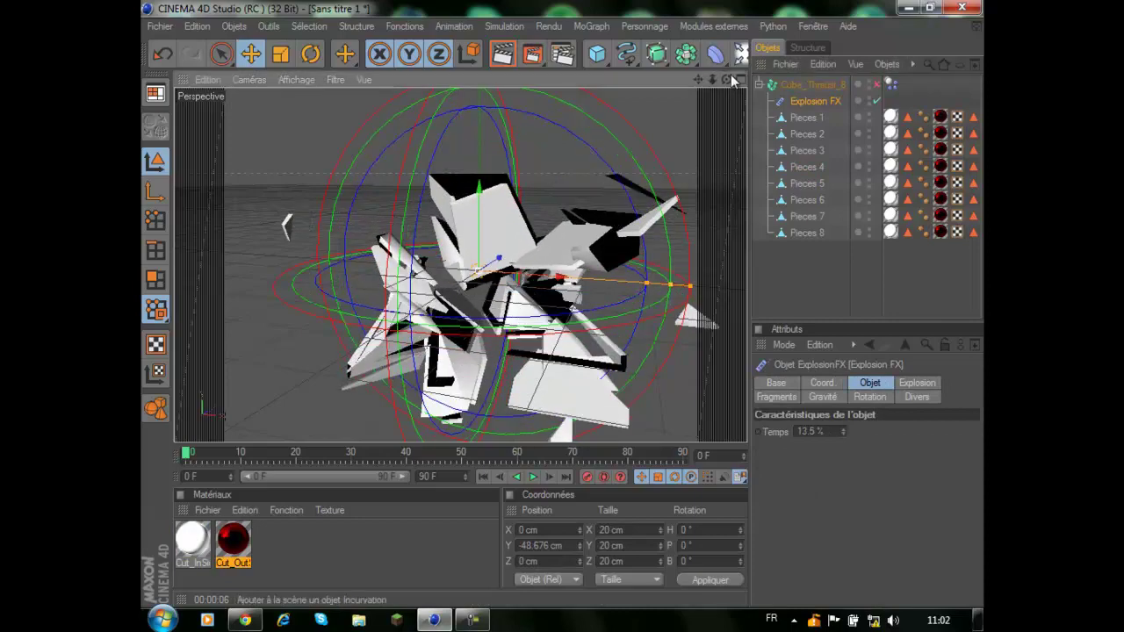
pyautogui.moveTo(699, 80); pyautogui.dragTo(699, 27)
pyautogui.moveTo(565, 308); pyautogui.dragTo(632, 303)
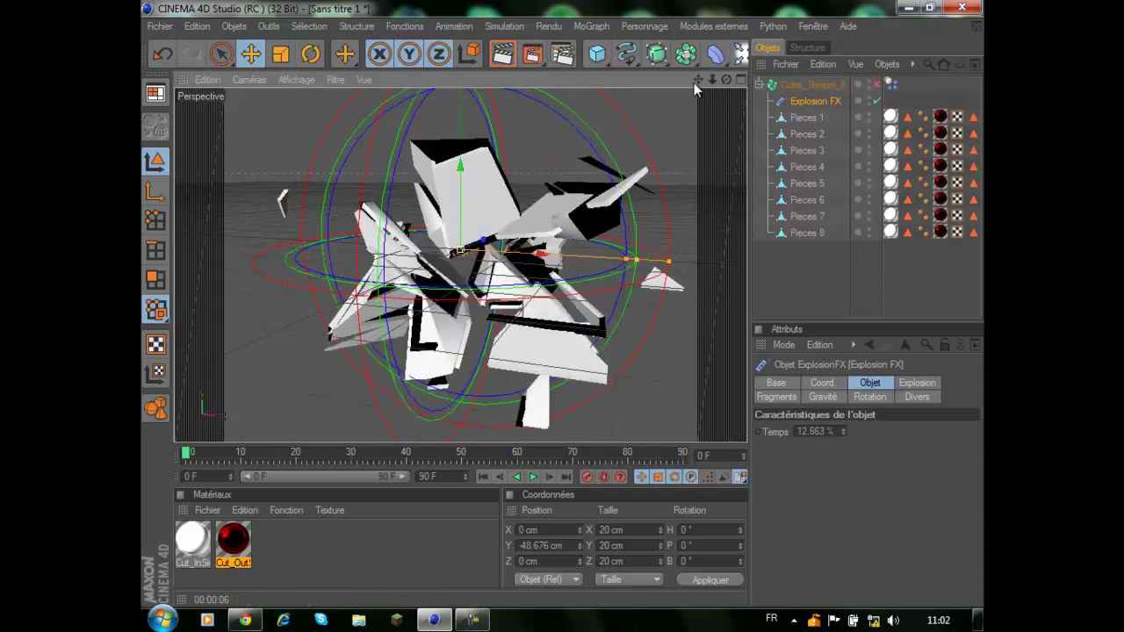
pyautogui.moveTo(698, 80); pyautogui.dragTo(698, 66)
# - Add a second Explosion FX deformer and nest it under the Cube_Thrausi_8 fracture object
pyautogui.click(803, 85)
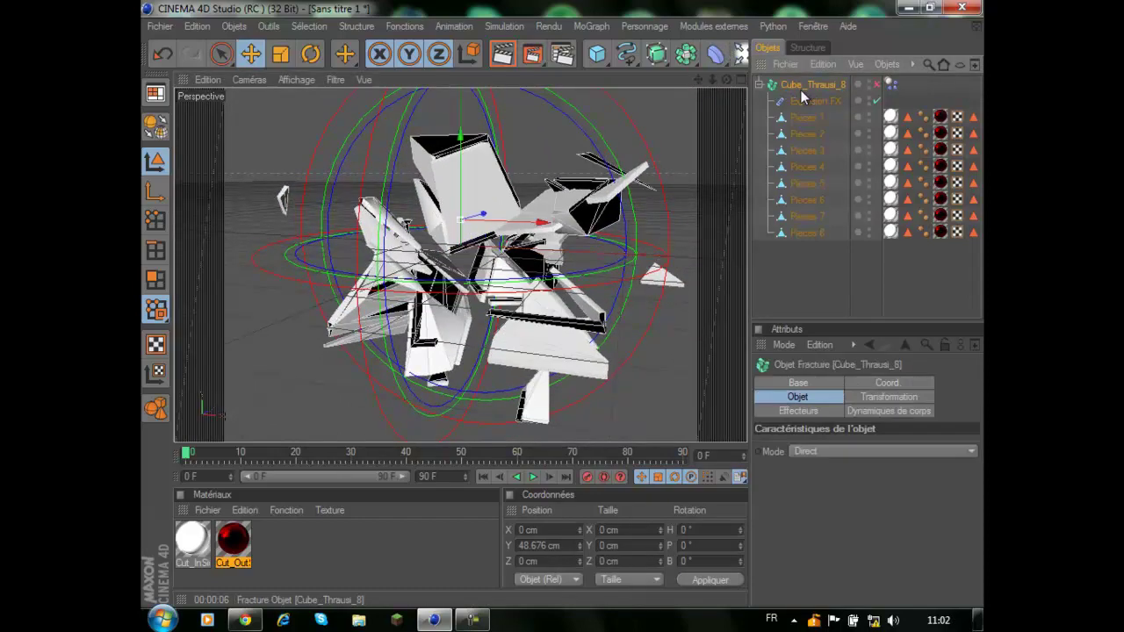
pyautogui.click(716, 54)
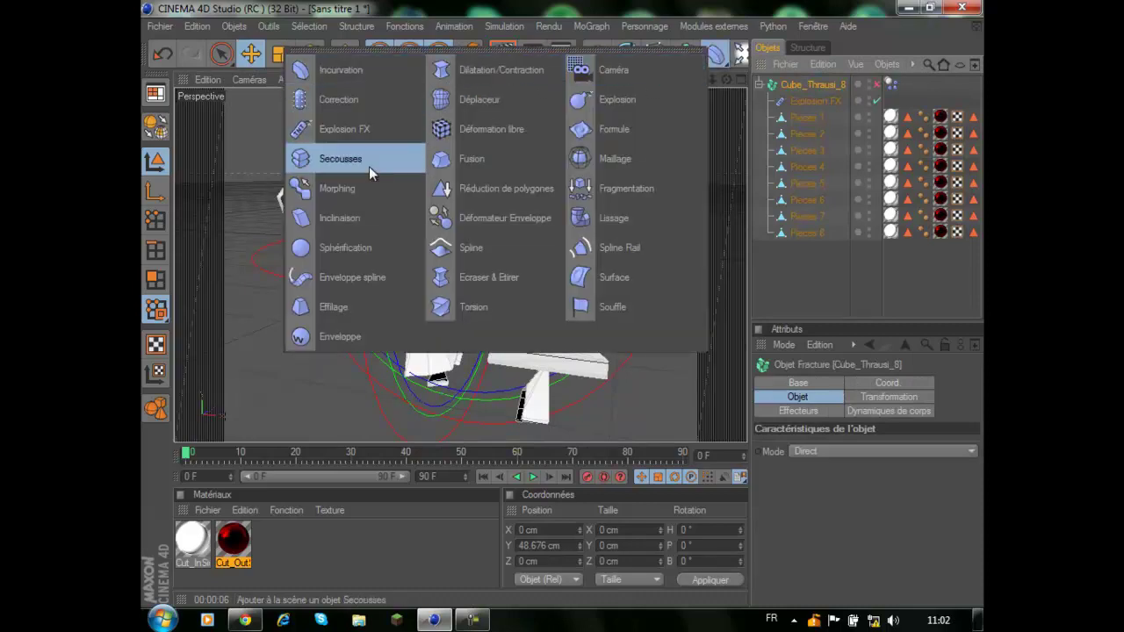
pyautogui.click(358, 139)
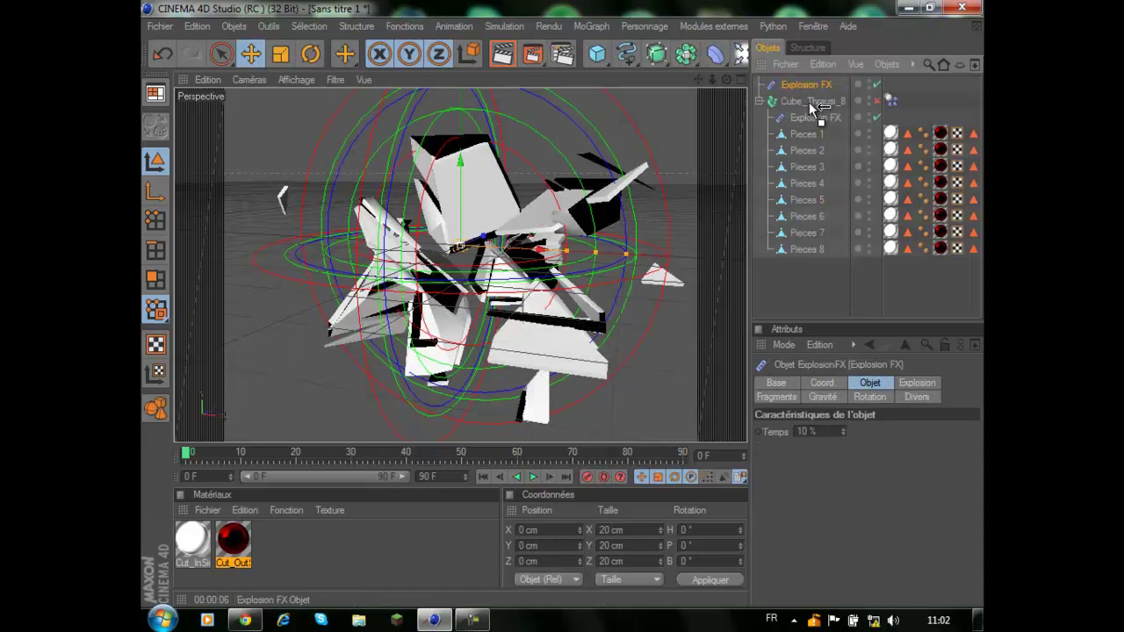
pyautogui.moveTo(815, 106); pyautogui.dragTo(817, 102)
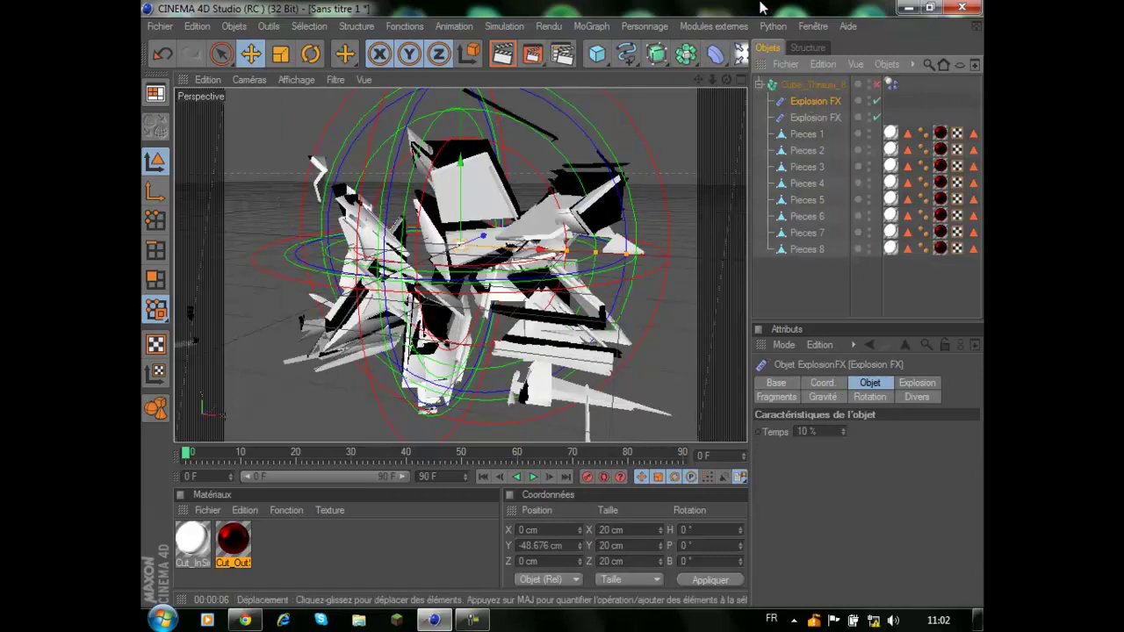
# - Lower the second Explosion FX to about Y -88.9 cm with a time of about 10.8 %, and preview the render
pyautogui.moveTo(460, 164)
pyautogui.mouseDown()
pyautogui.moveTo(460, 150)
pyautogui.moveTo(460, 182)
pyautogui.mouseUp()
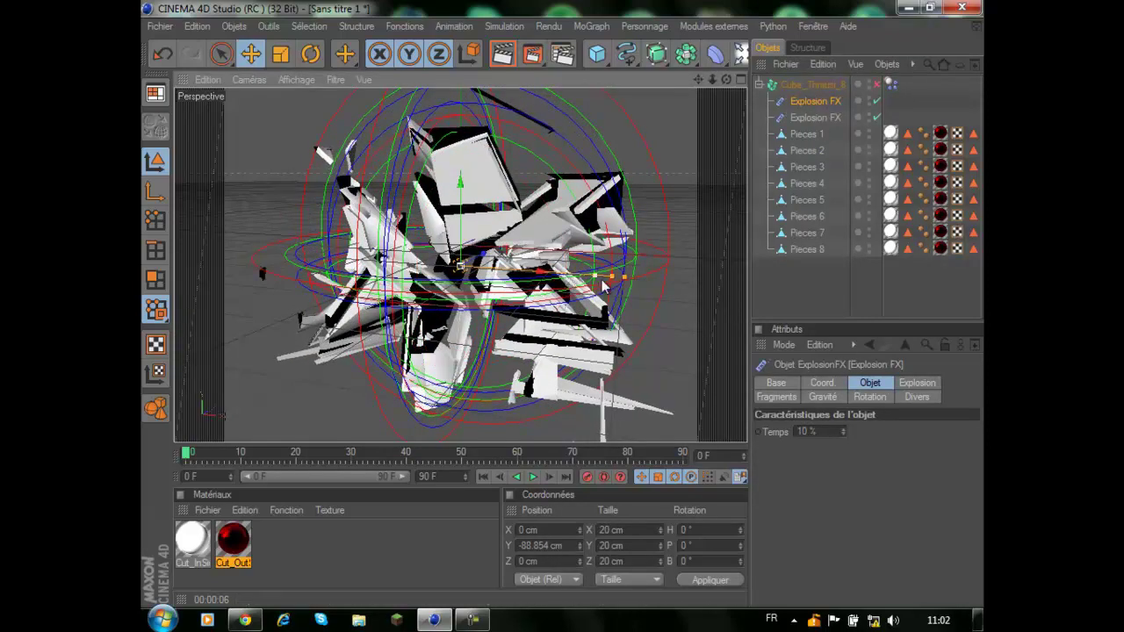
pyautogui.moveTo(596, 280); pyautogui.dragTo(564, 308)
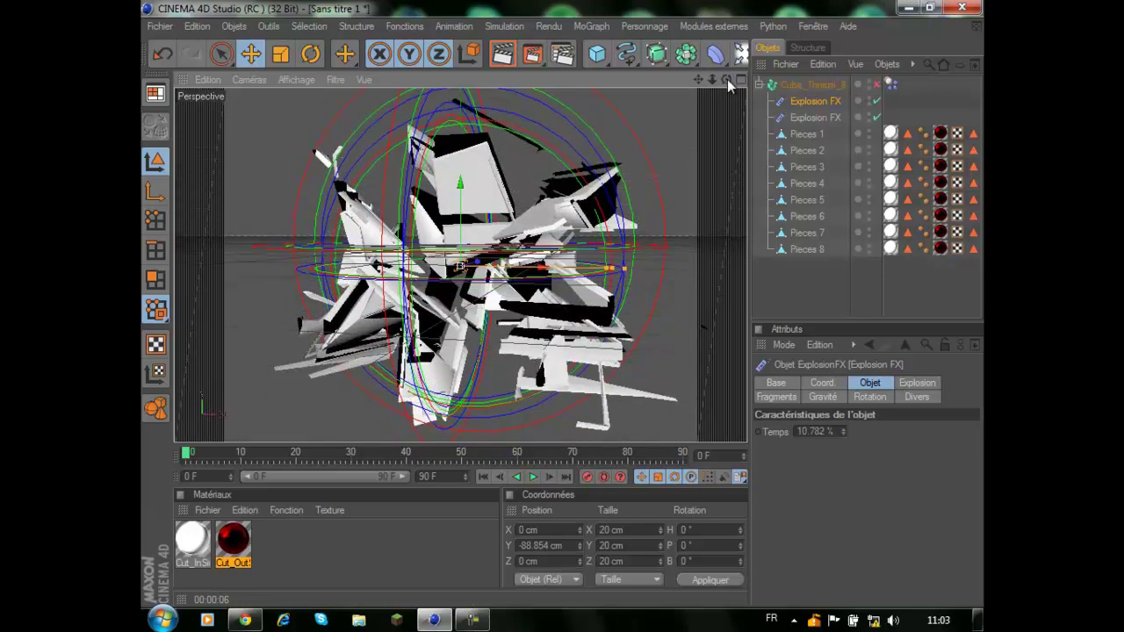
pyautogui.click(698, 176)
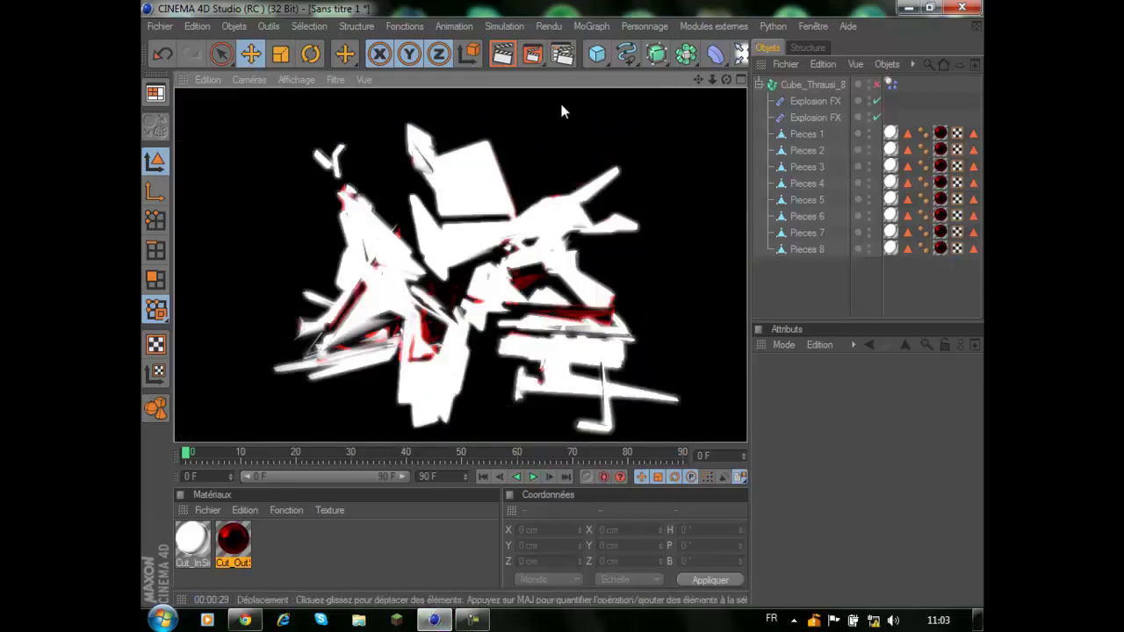
pyautogui.click(439, 388)
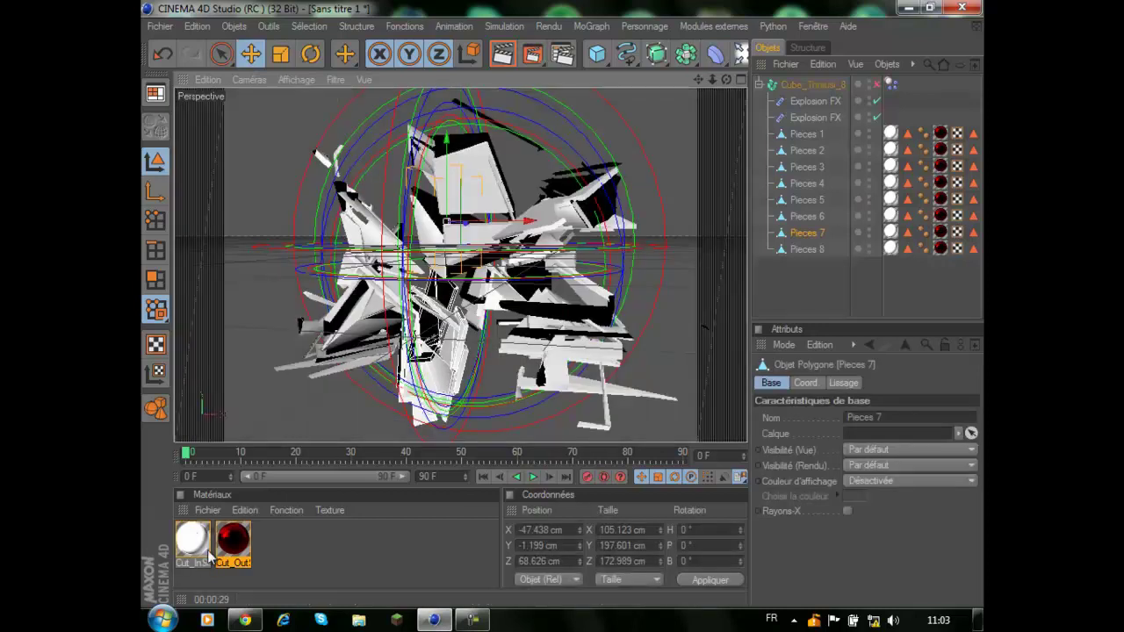
# - Set the Cut_InSide material's glow to 60 % inner and 200 % outer intensity, and close the material editor
pyautogui.click(194, 541)
pyautogui.doubleClick(194, 542)
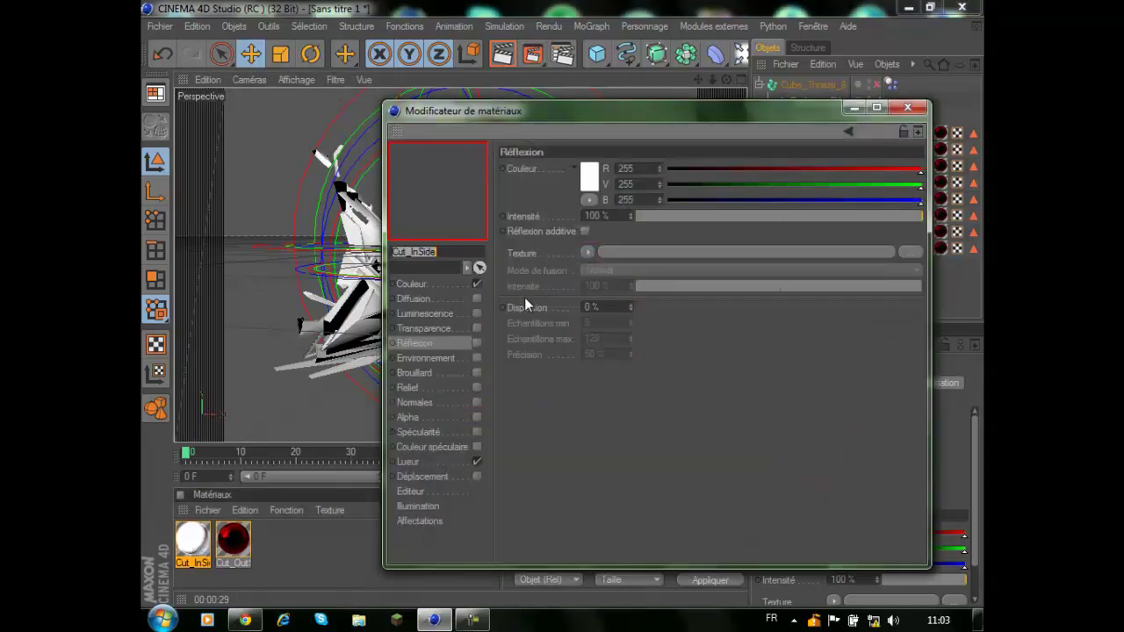
pyautogui.click(418, 461)
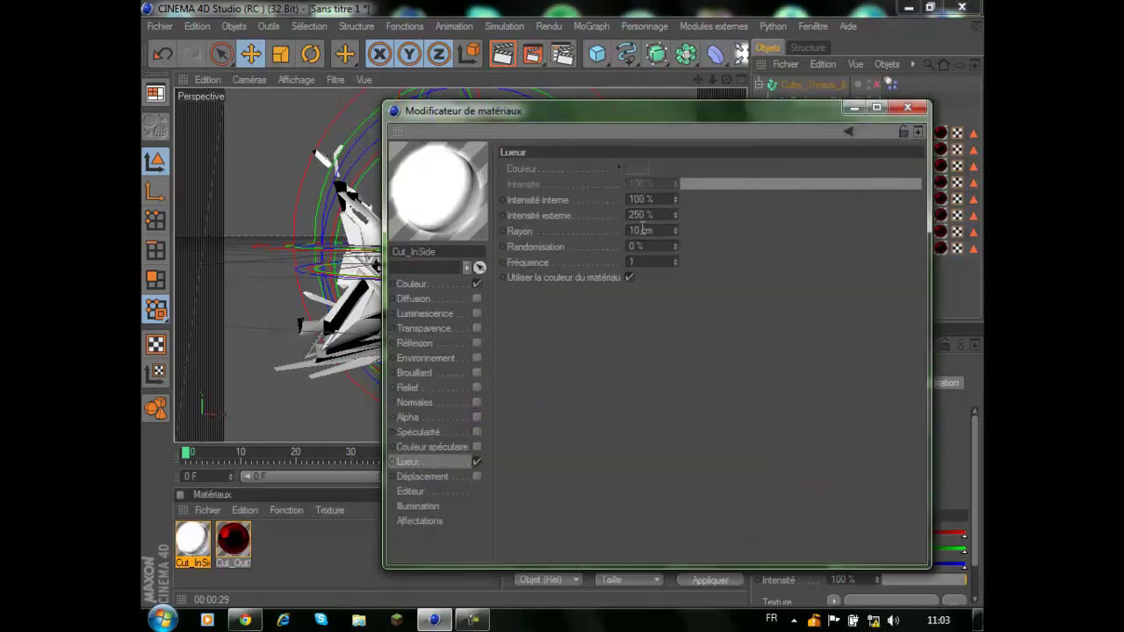
pyautogui.moveTo(650, 199); pyautogui.dragTo(615, 197)
pyautogui.write('60')
pyautogui.press('Return')
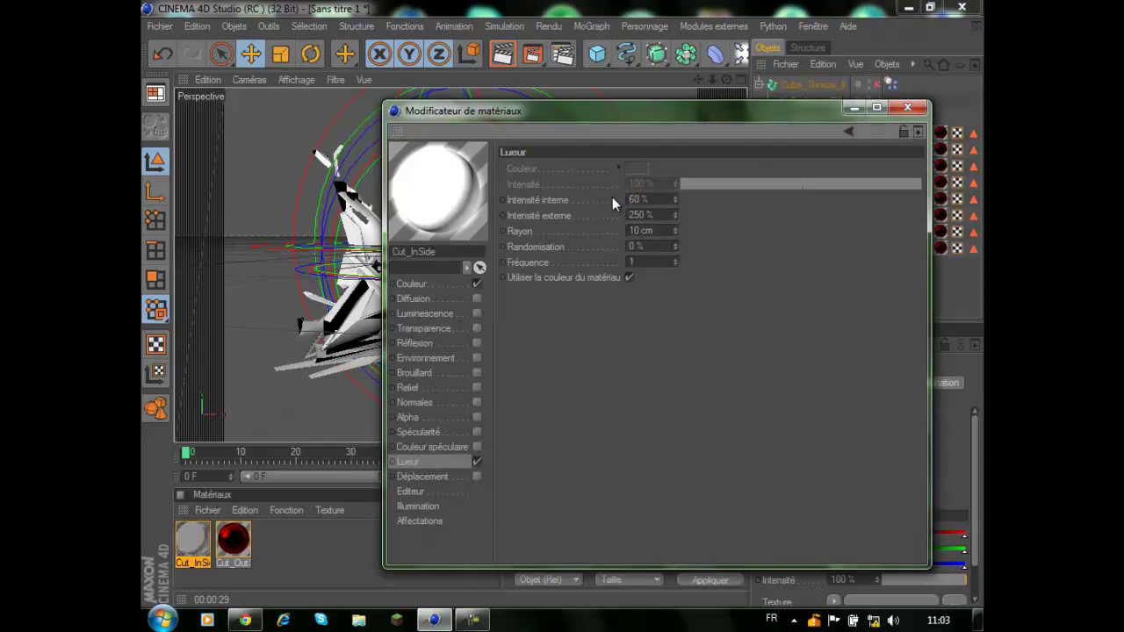
pyautogui.moveTo(669, 219); pyautogui.dragTo(619, 217)
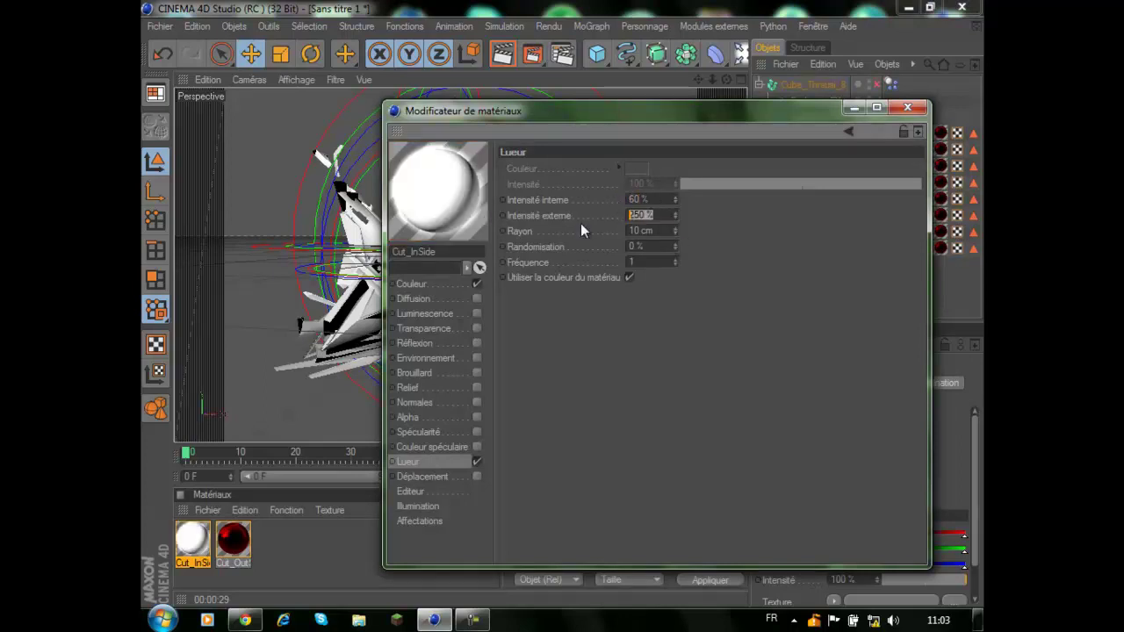
pyautogui.write('200')
pyautogui.press('Return')
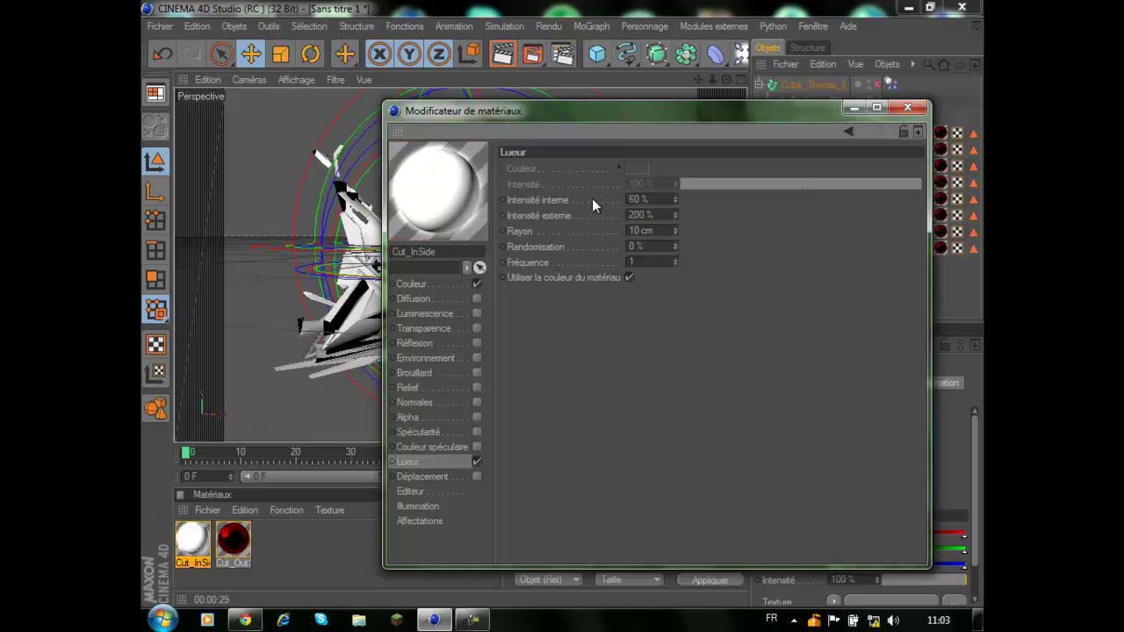
pyautogui.click(908, 110)
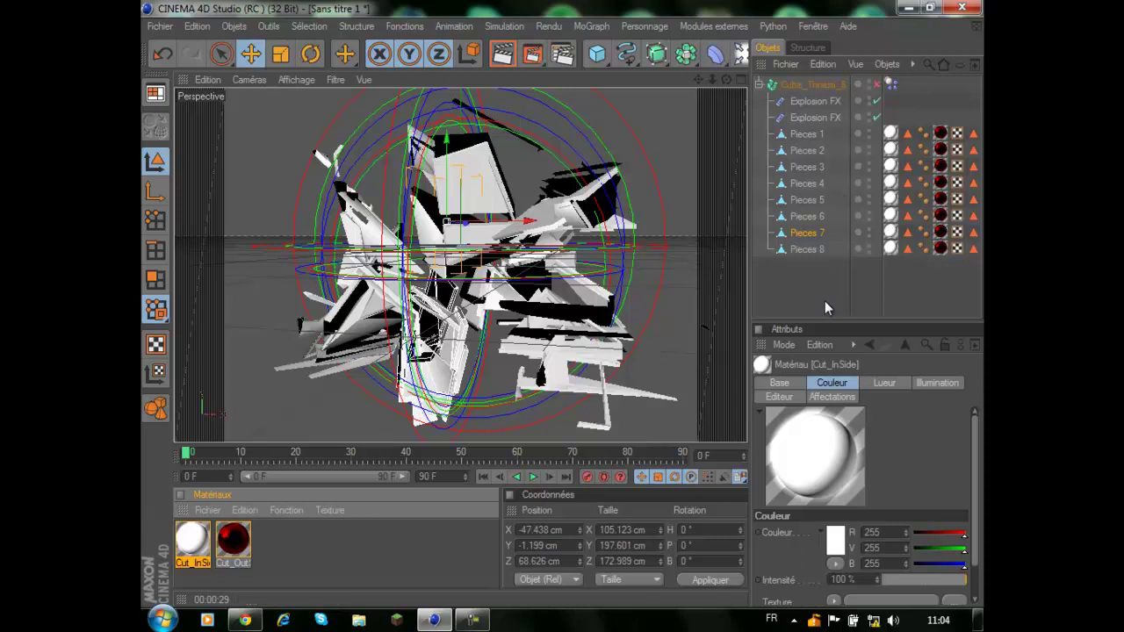
# - Add a MoText object reading NeCronHD-x and move it to about X -459 cm, across the shattered cube
pyautogui.click(781, 282)
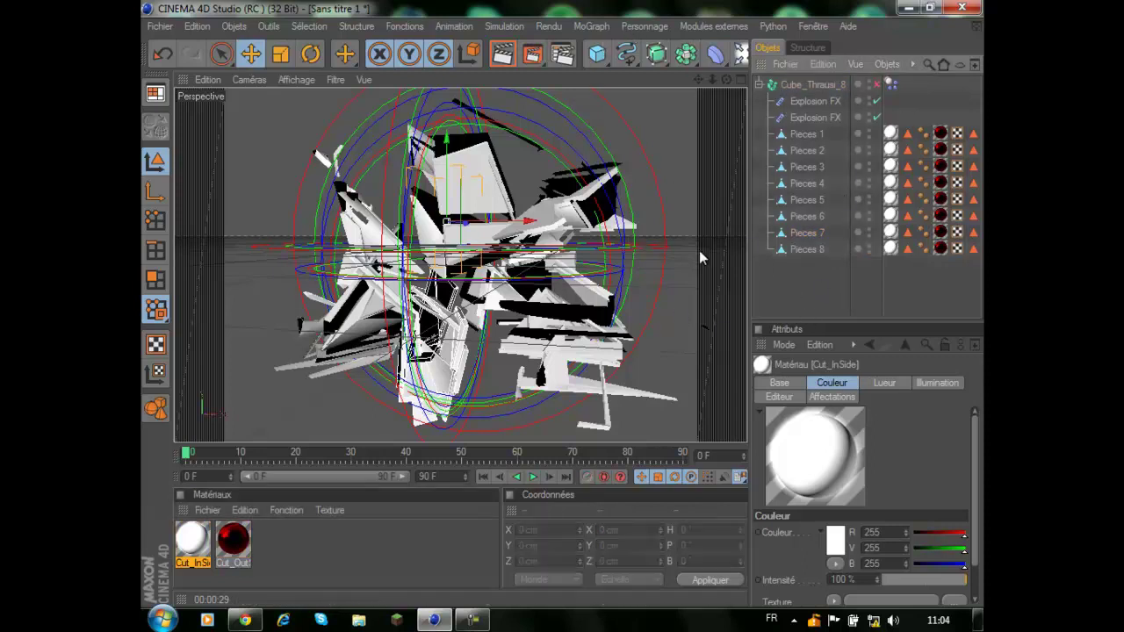
pyautogui.moveTo(698, 79); pyautogui.dragTo(700, 87)
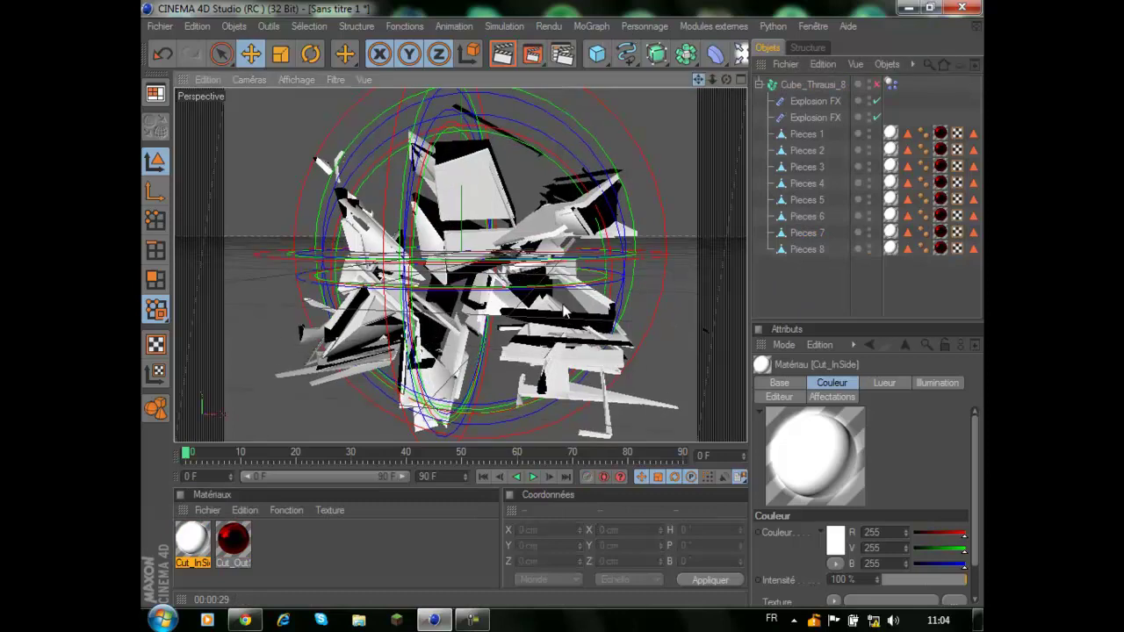
pyautogui.moveTo(564, 312); pyautogui.dragTo(554, 306)
pyautogui.click(585, 29)
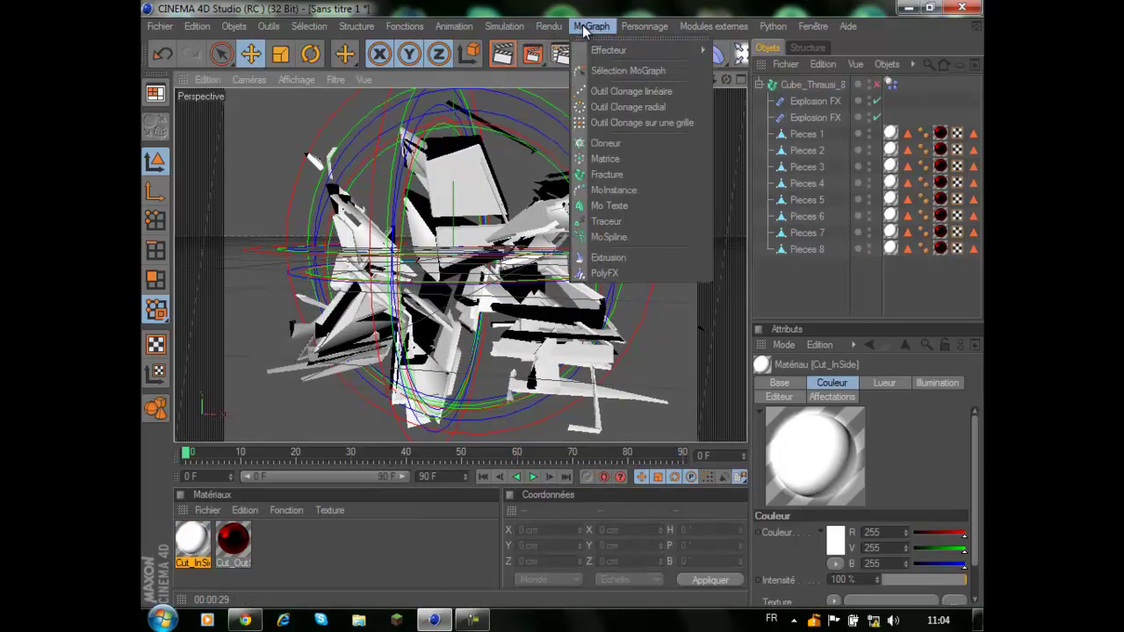
pyautogui.click(641, 202)
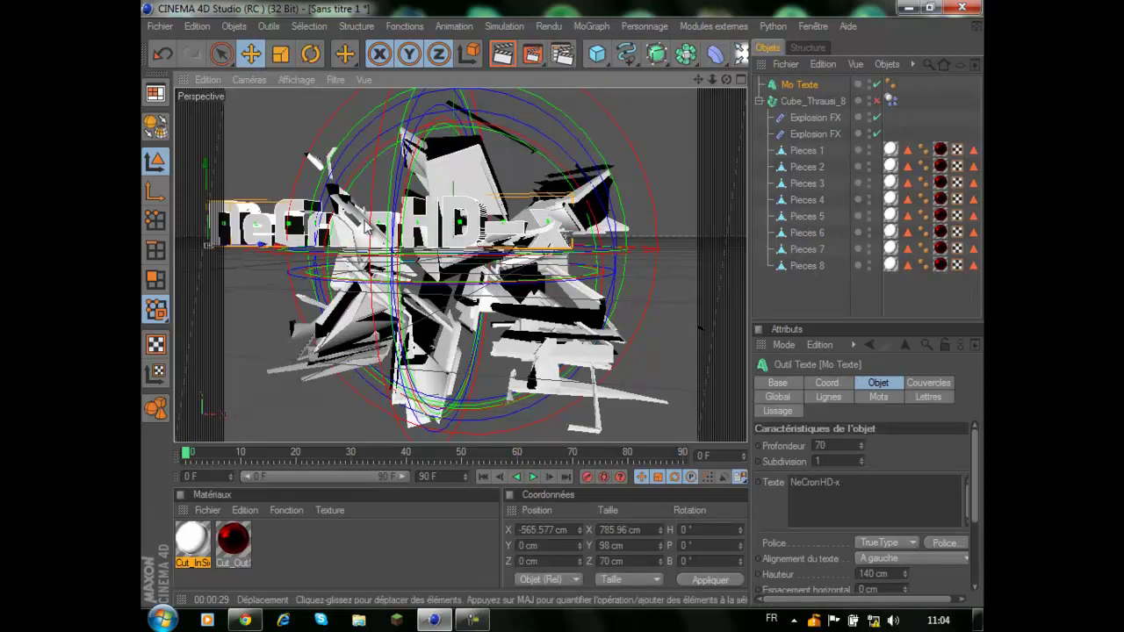
pyautogui.moveTo(254, 255); pyautogui.dragTo(295, 255)
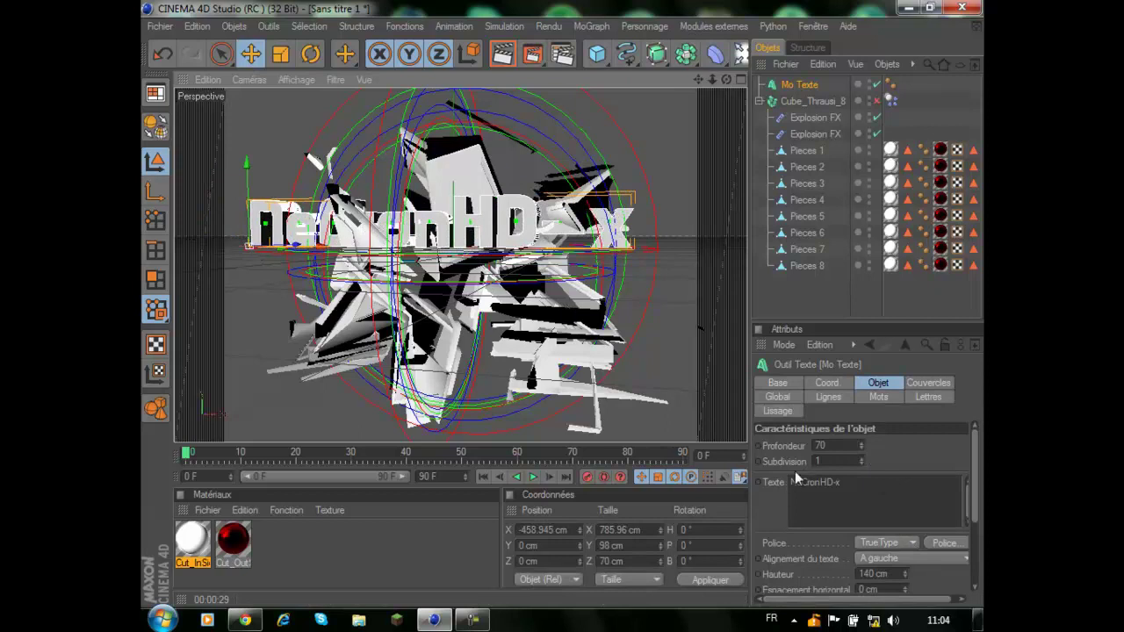
# - Set the MoText object's depth to 25 cm and change its font to Xirod
pyautogui.click(815, 445)
pyautogui.write('25')
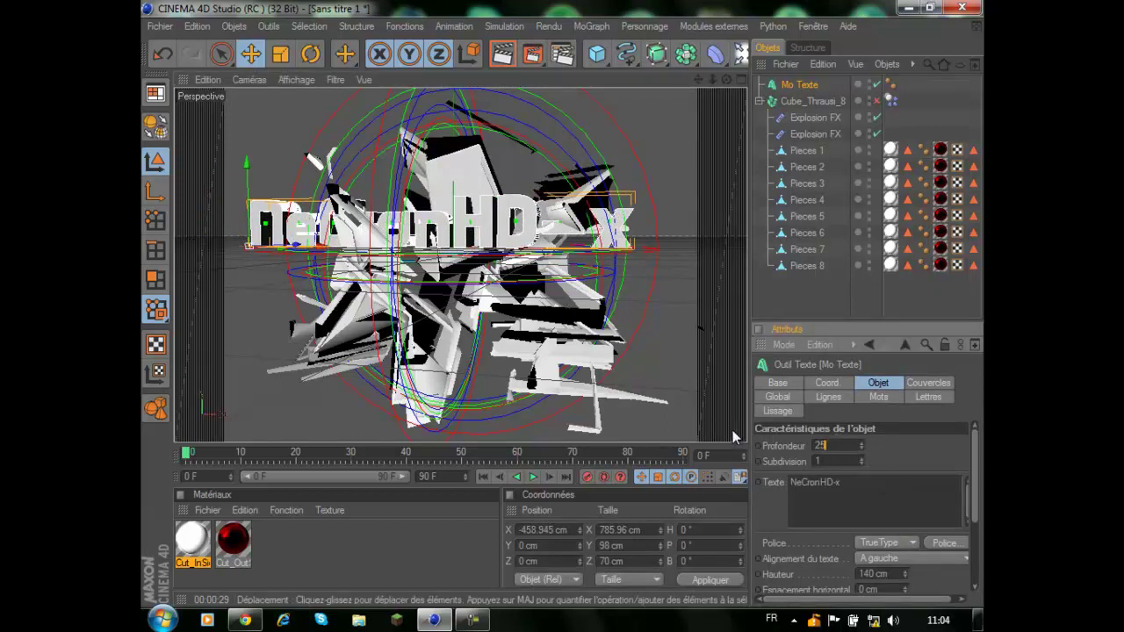
pyautogui.press('Return')
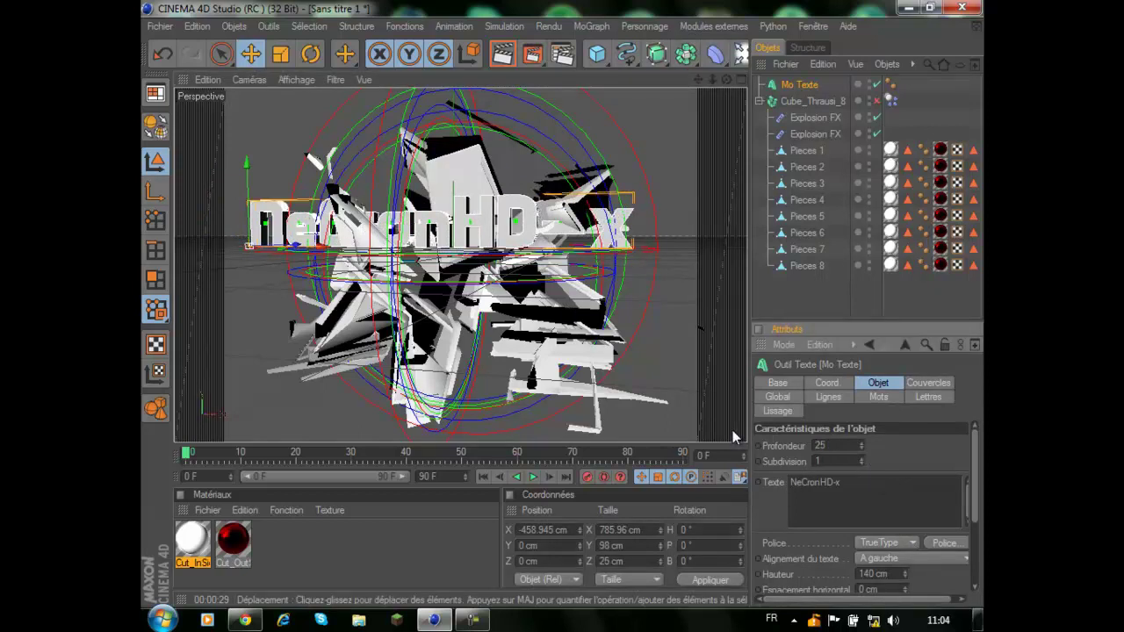
pyautogui.click(947, 543)
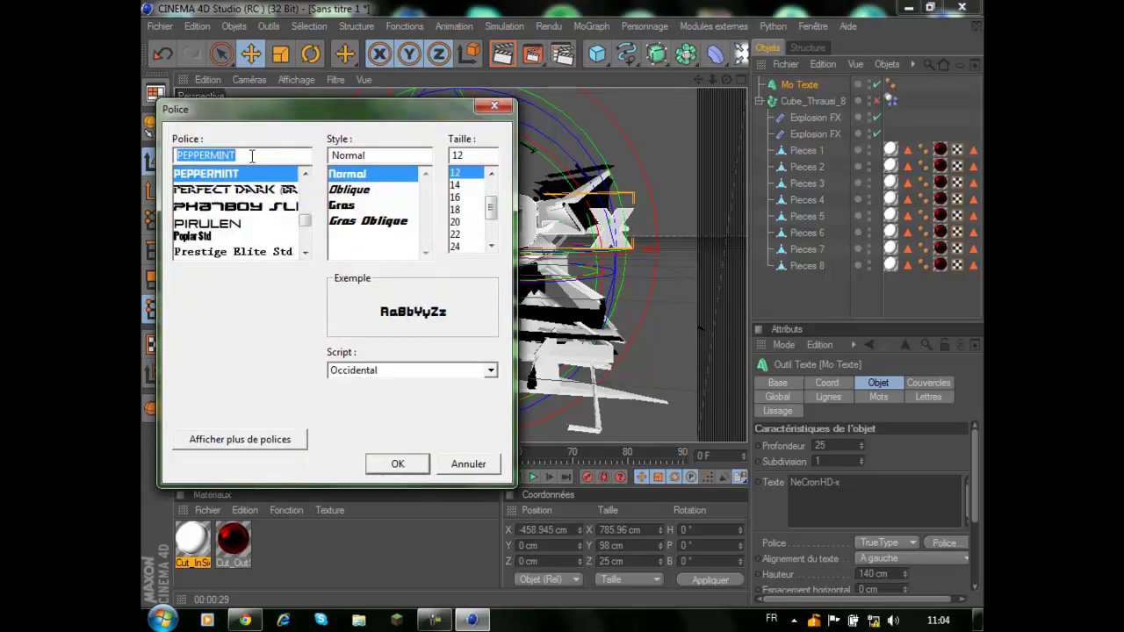
pyautogui.write('xiro')
pyautogui.click(202, 252)
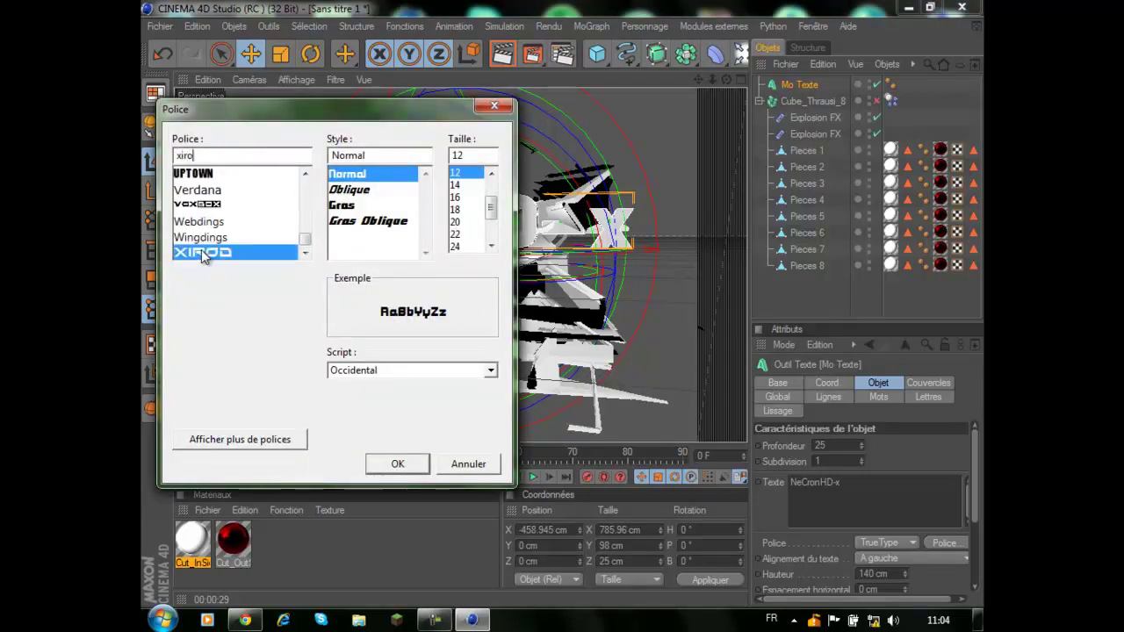
pyautogui.click(418, 468)
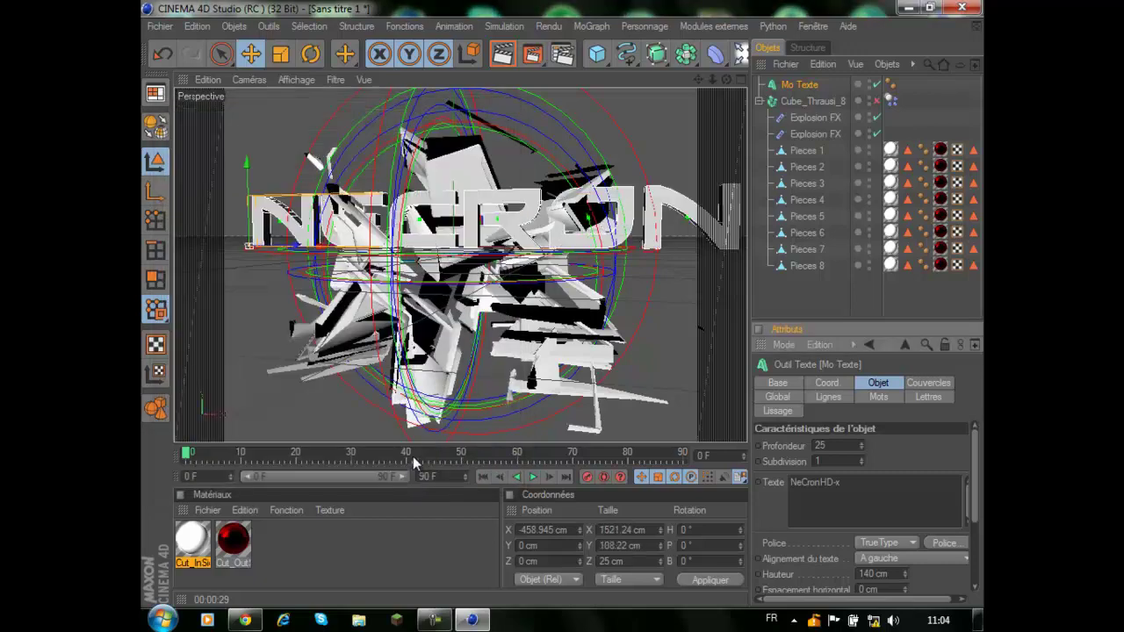
# - Reduce the text height to 75 cm and lower the text to about Y -83.7 cm
pyautogui.click(894, 573)
pyautogui.write('85')
pyautogui.press('Return')
pyautogui.moveTo(247, 166); pyautogui.dragTo(247, 206)
pyautogui.click(897, 574)
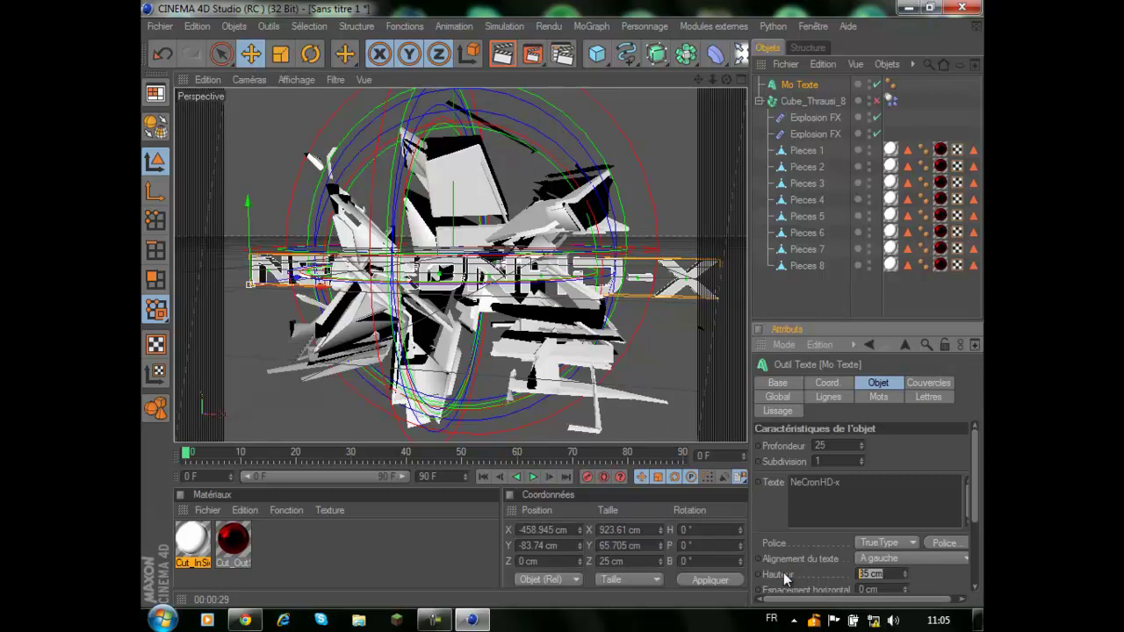
pyautogui.write('75')
pyautogui.press('Return')
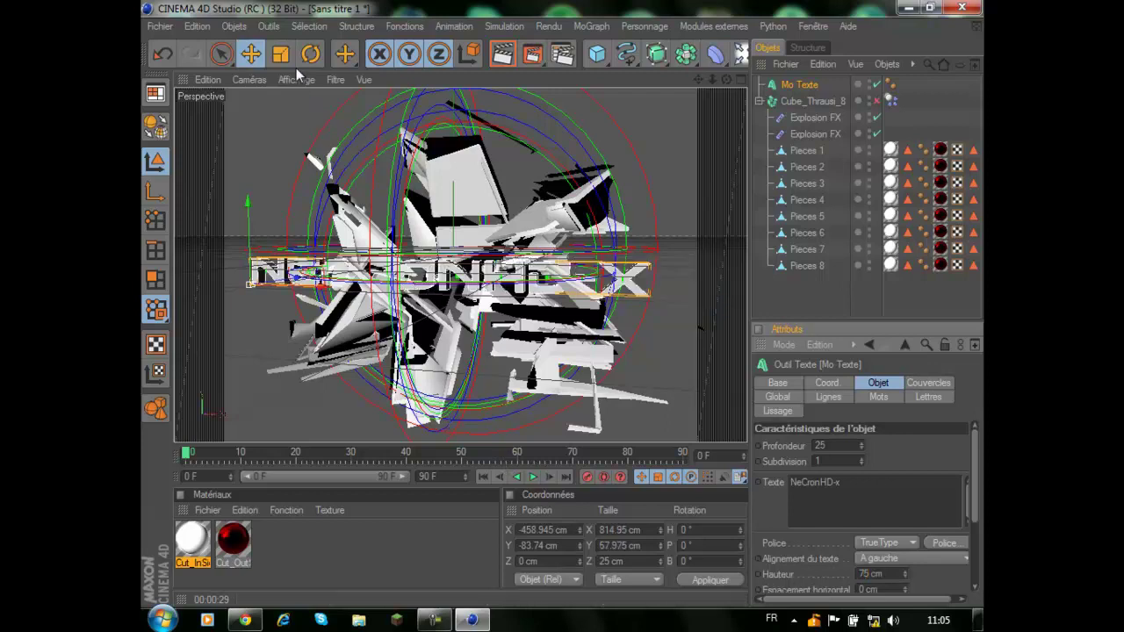
# - Rotate the text to about H 8.5° and B -13.6°, and move it to about X -346, Y -142, Z -117 cm
pyautogui.press('r')
pyautogui.moveTo(246, 301); pyautogui.dragTo(303, 309)
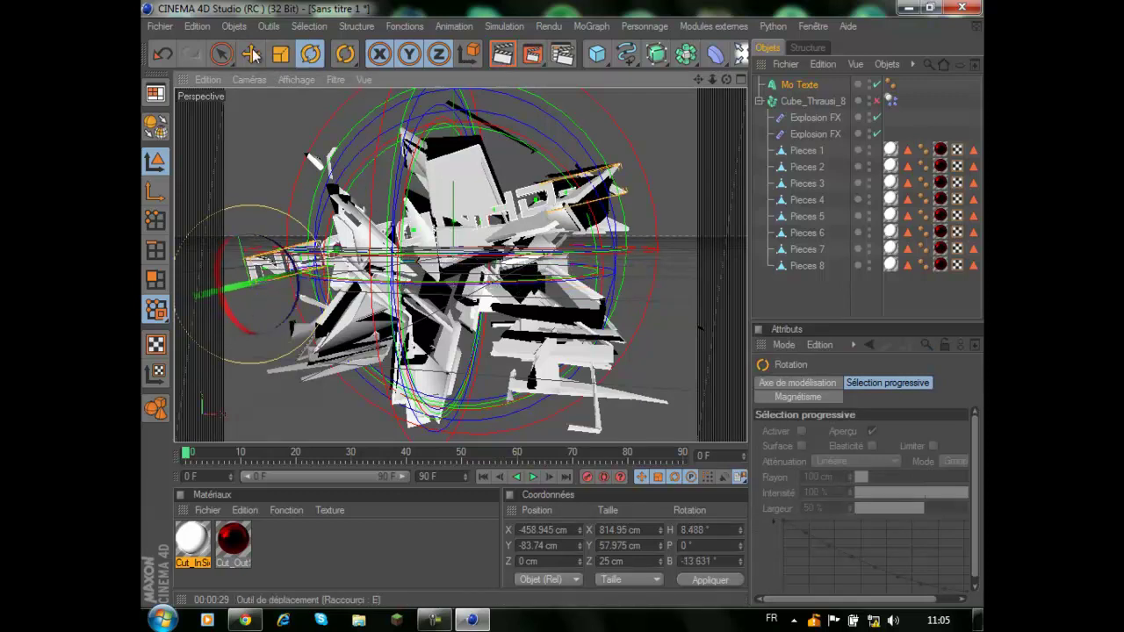
pyautogui.press('e')
pyautogui.moveTo(313, 273); pyautogui.dragTo(565, 302)
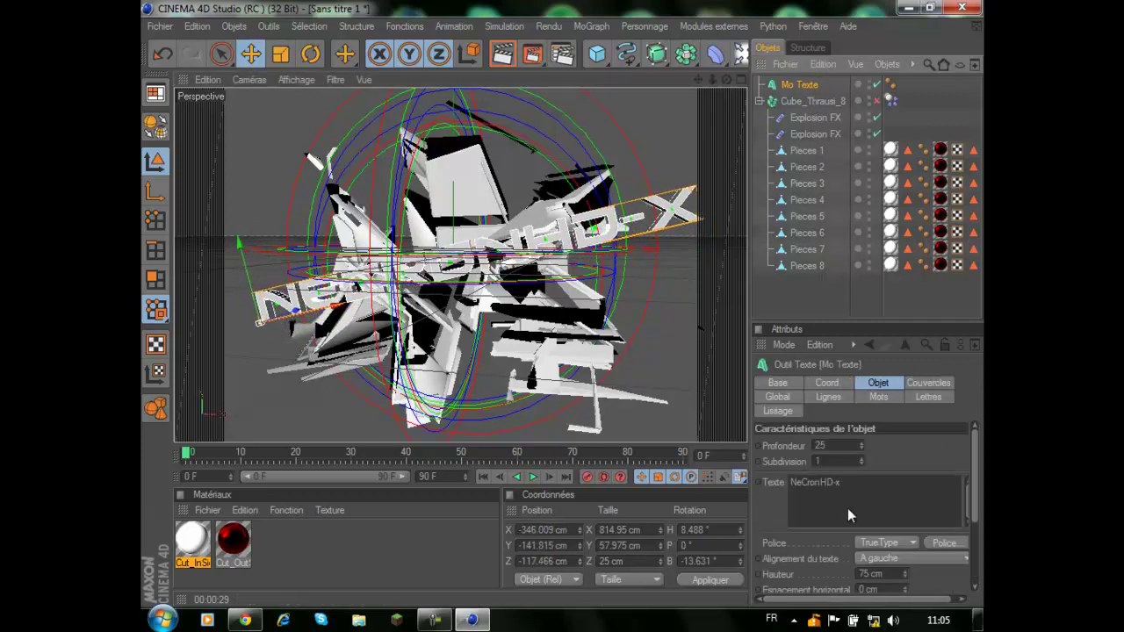
# - Set the text height to 65 cm and shift the text along its own X axis to about X -305 cm
pyautogui.moveTo(898, 573); pyautogui.dragTo(797, 546)
pyautogui.write('6')
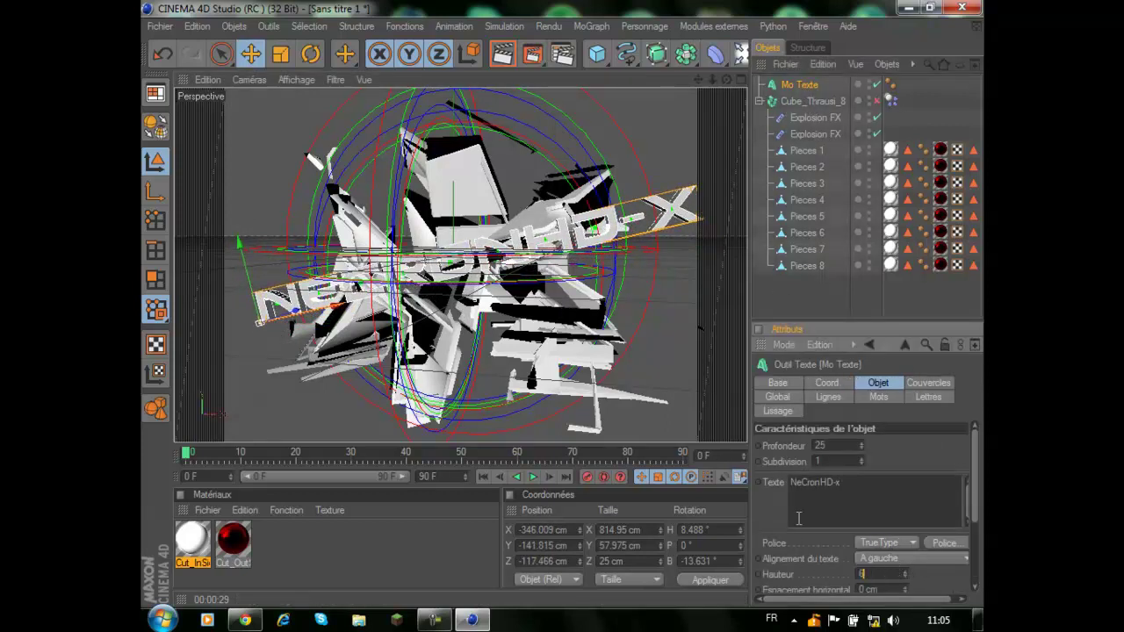
pyautogui.write('5')
pyautogui.press('Return')
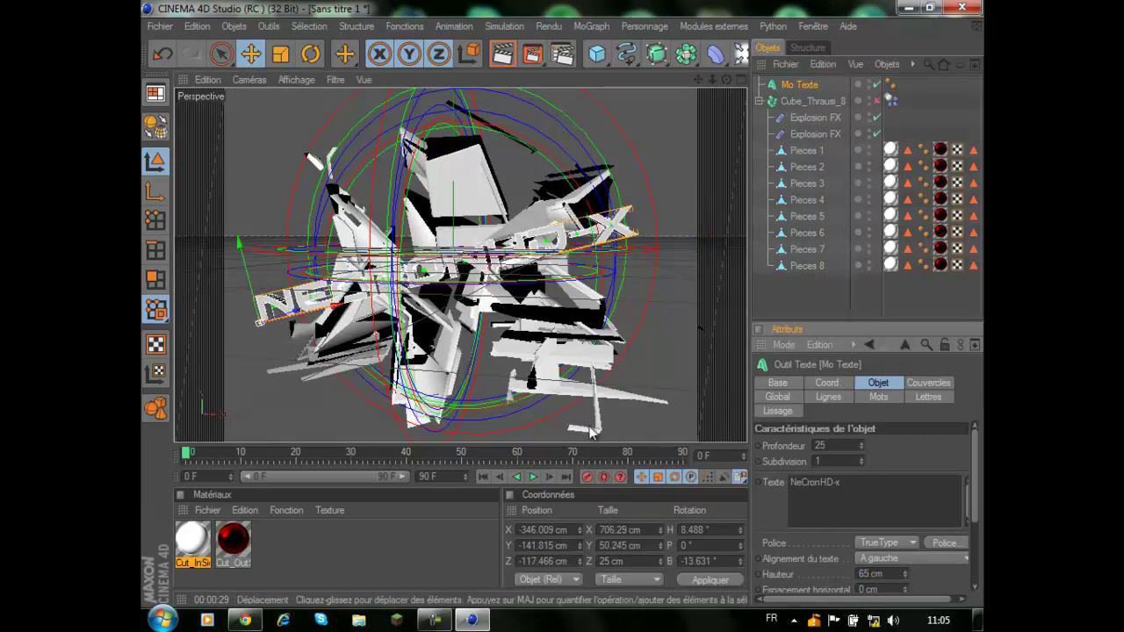
pyautogui.moveTo(336, 305); pyautogui.dragTo(357, 301)
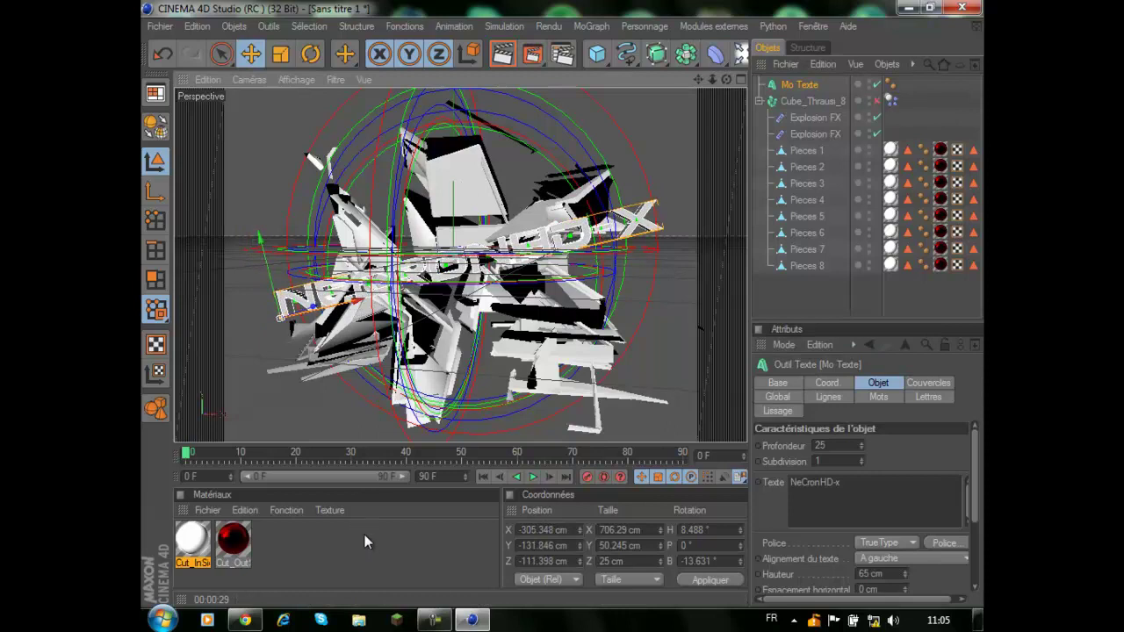
# - Create a new material and set its colour to a dark grey of about R 74, G 67, B 67
pyautogui.doubleClick(333, 544)
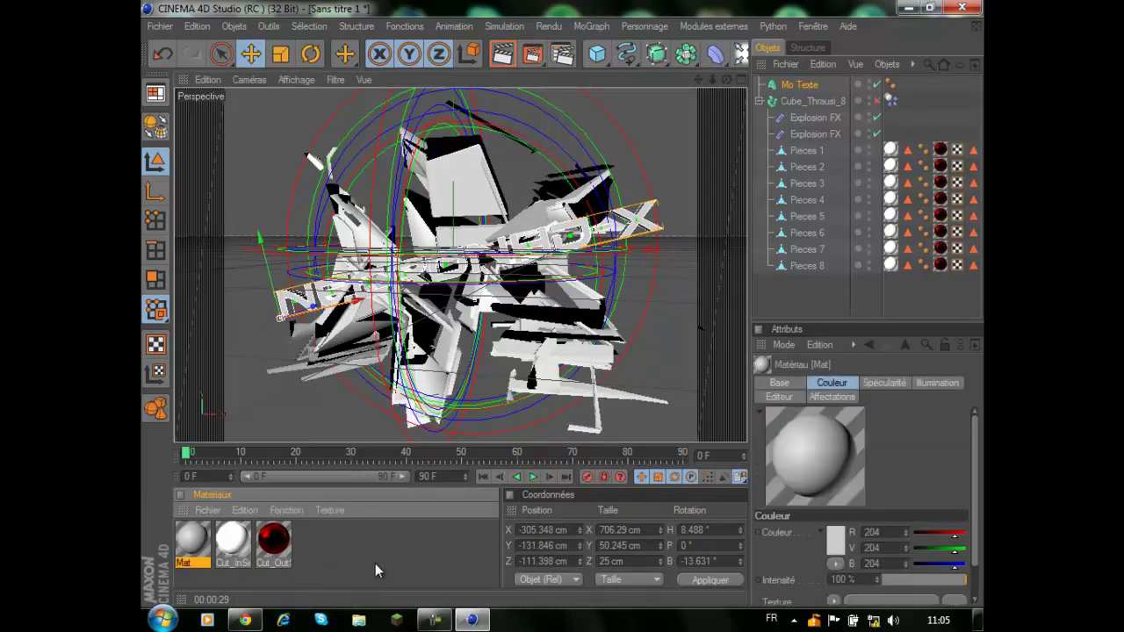
pyautogui.doubleClick(195, 546)
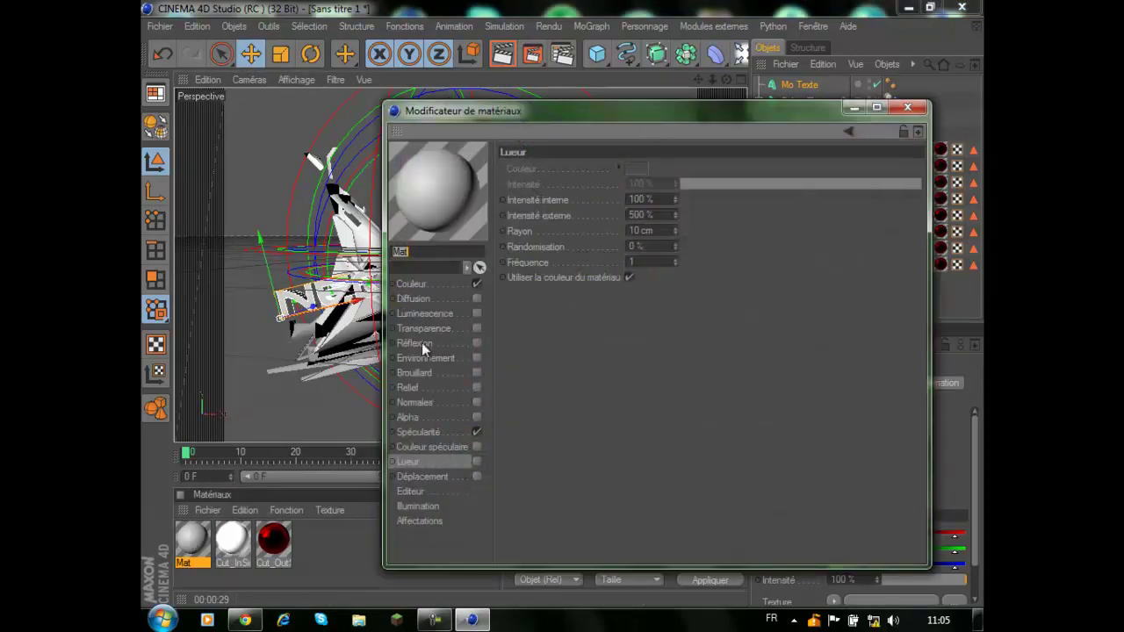
pyautogui.click(414, 286)
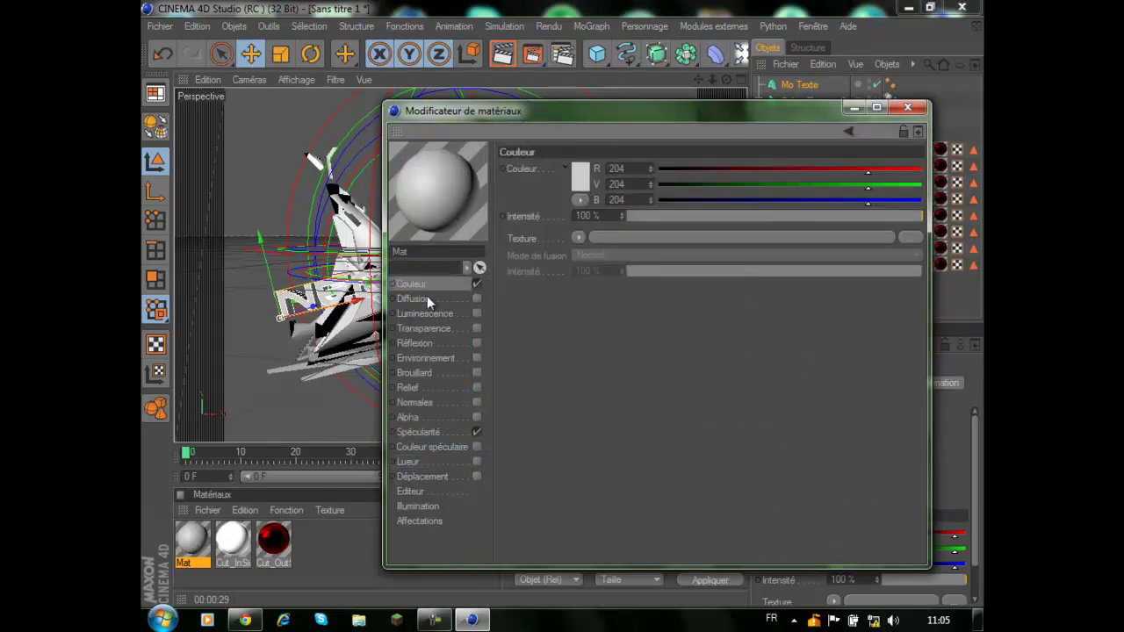
pyautogui.click(584, 179)
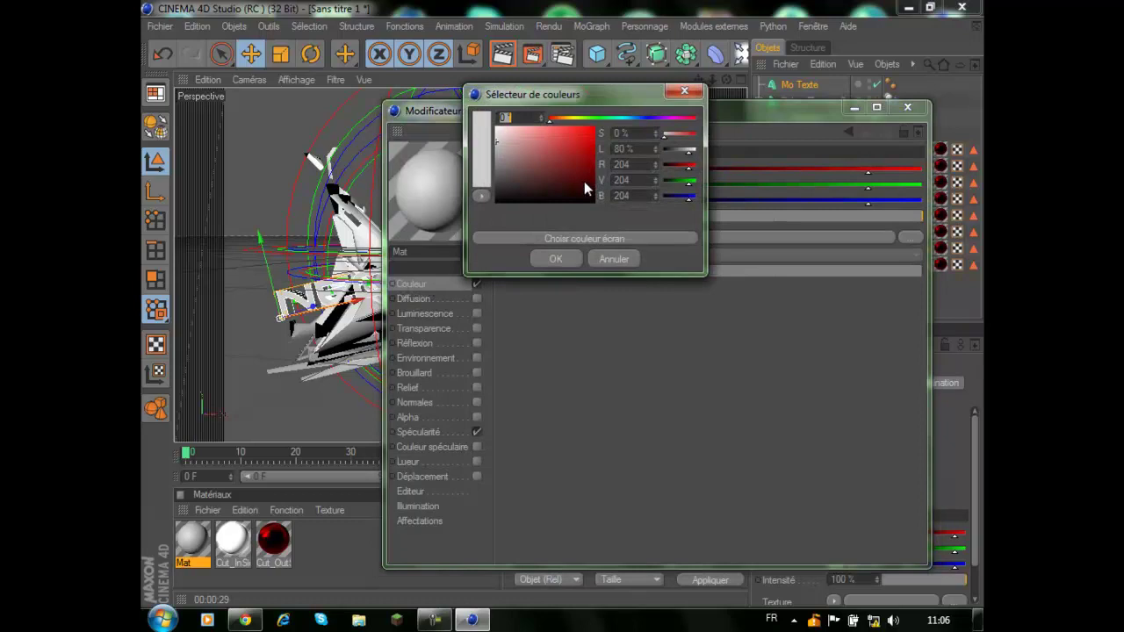
pyautogui.click(506, 182)
pyautogui.moveTo(506, 180); pyautogui.dragTo(506, 188)
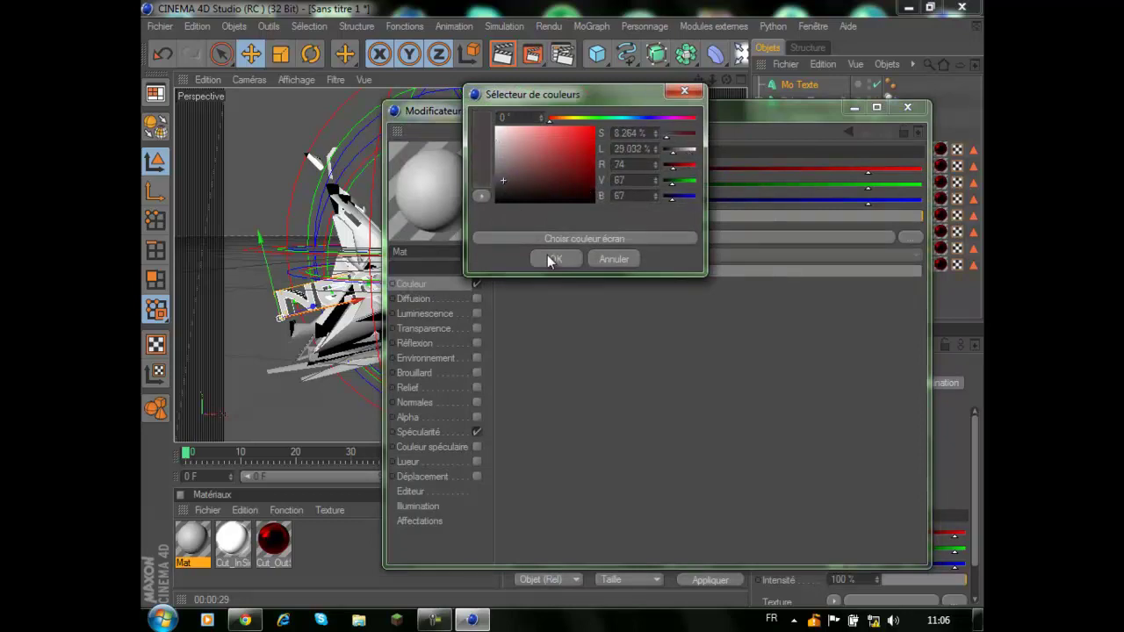
pyautogui.click(551, 258)
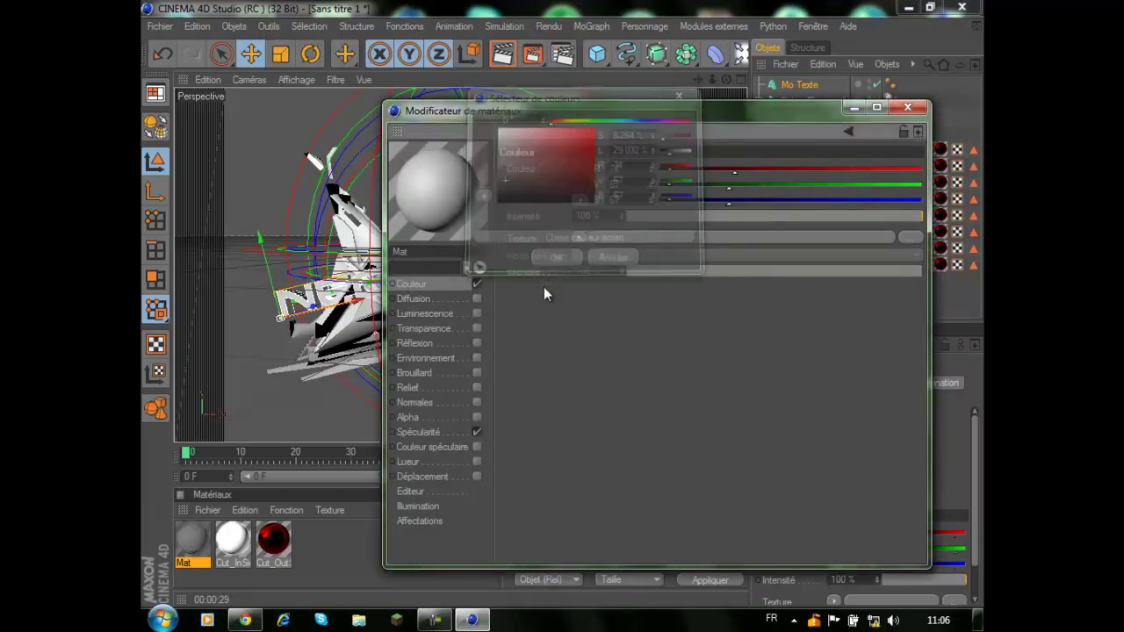
# - Disable the new material's specularity and enable its reflection with a Fresnel texture
pyautogui.click(477, 432)
pyautogui.click(477, 343)
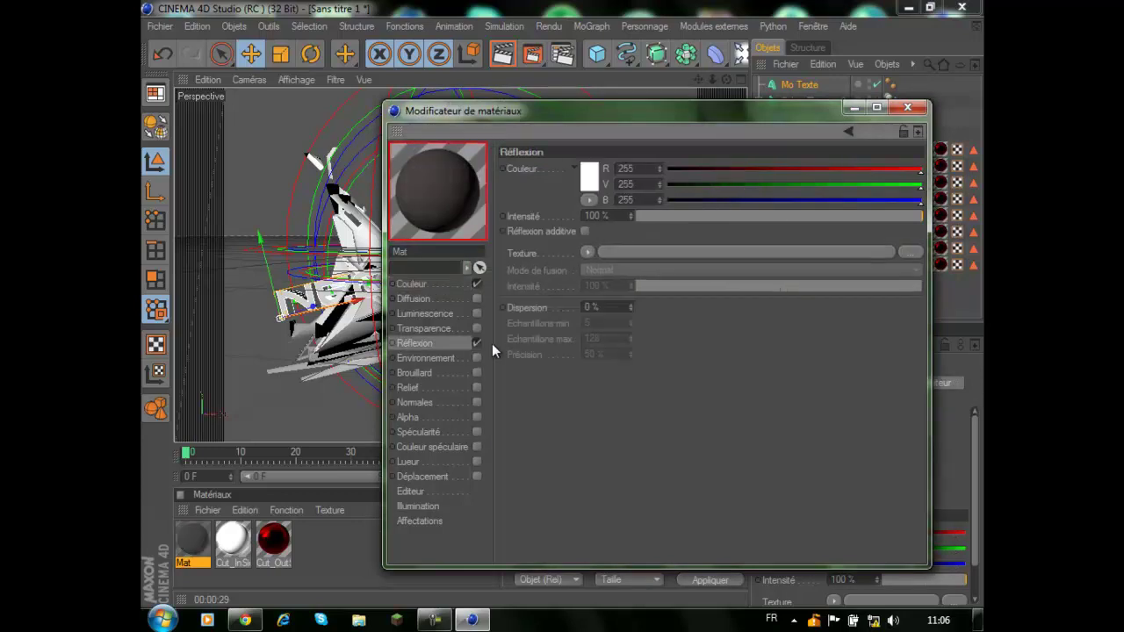
pyautogui.click(587, 253)
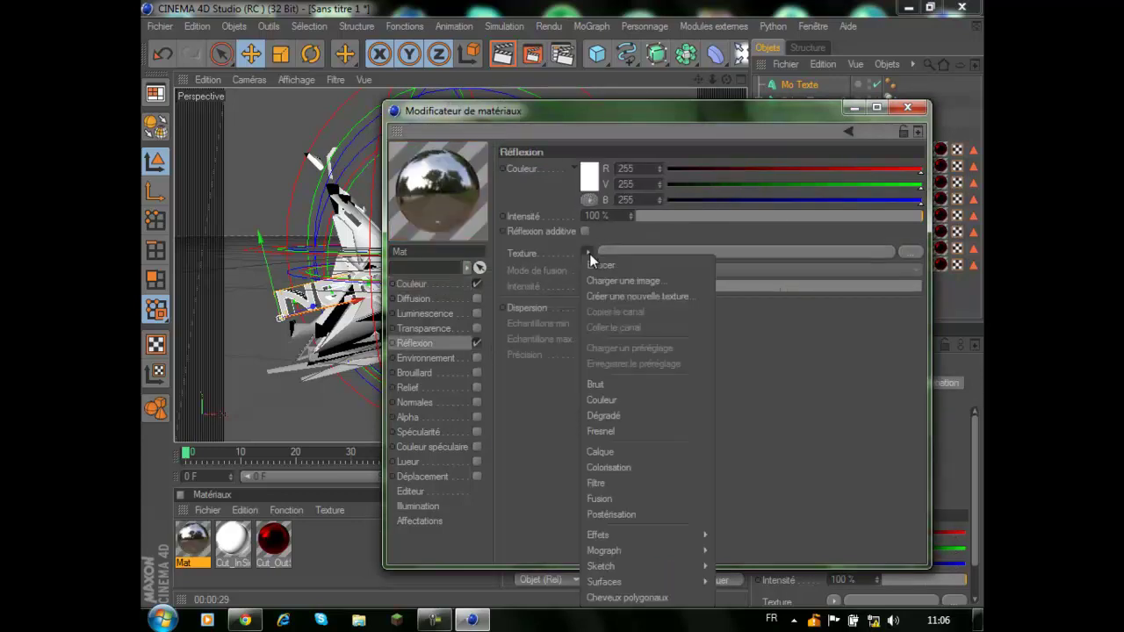
pyautogui.click(649, 428)
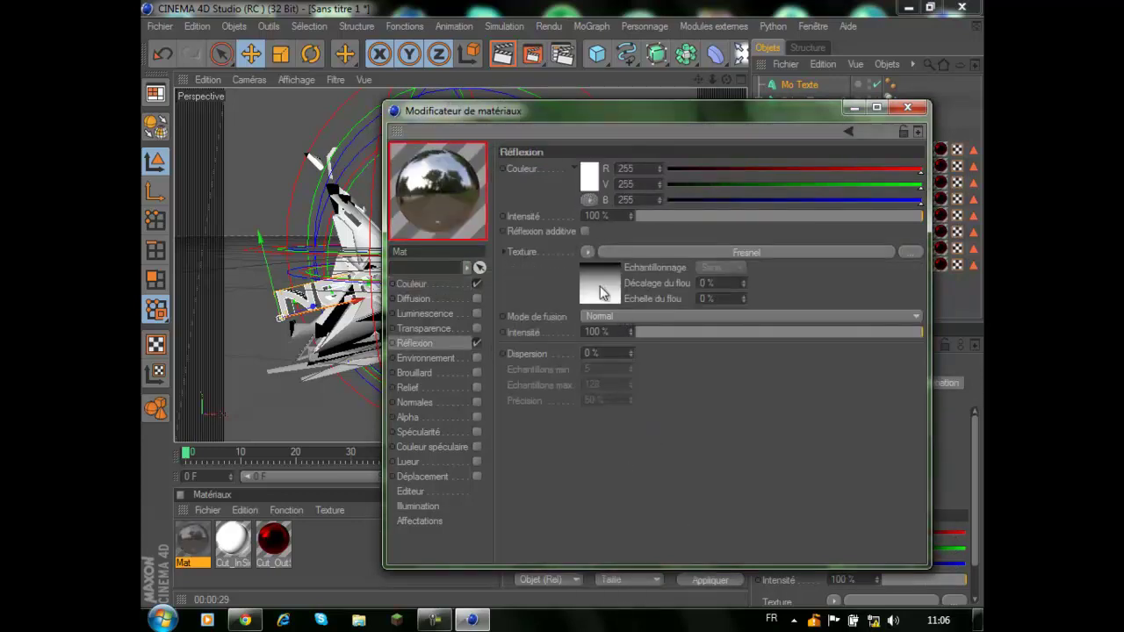
# - Change the white end of the Fresnel gradient to bright red
pyautogui.click(598, 295)
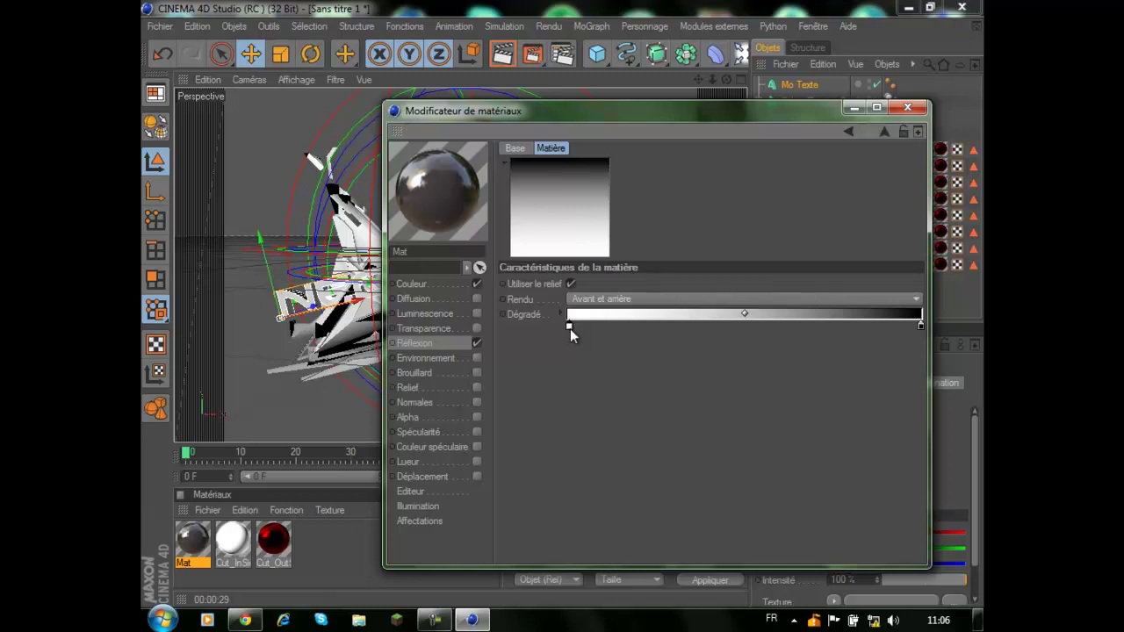
pyautogui.doubleClick(569, 325)
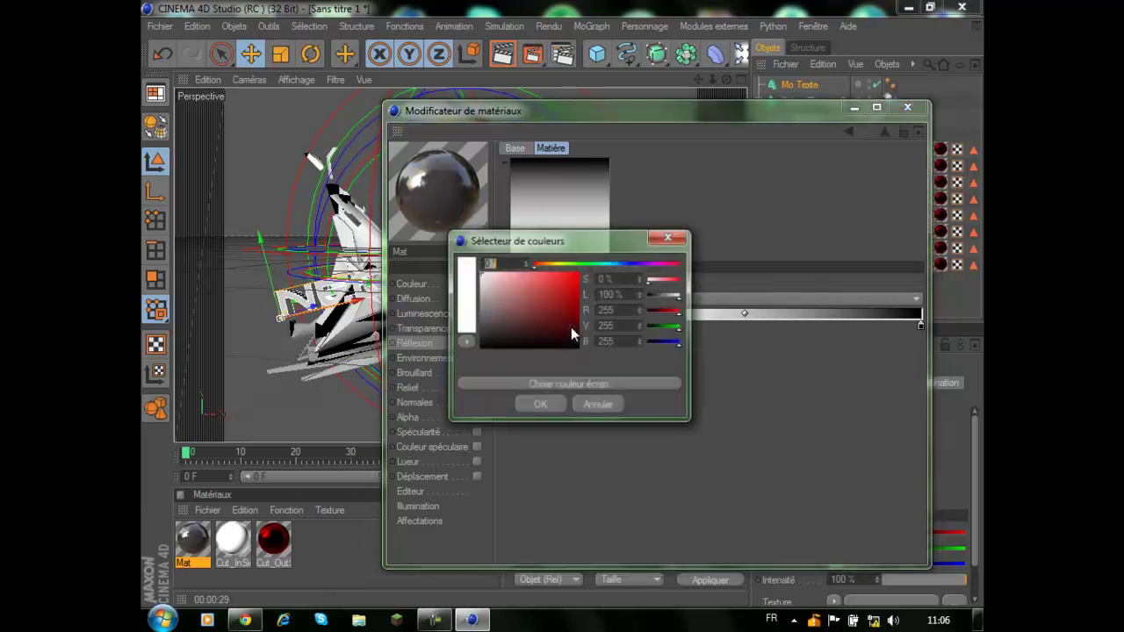
pyautogui.moveTo(548, 299); pyautogui.dragTo(589, 269)
pyautogui.click(540, 402)
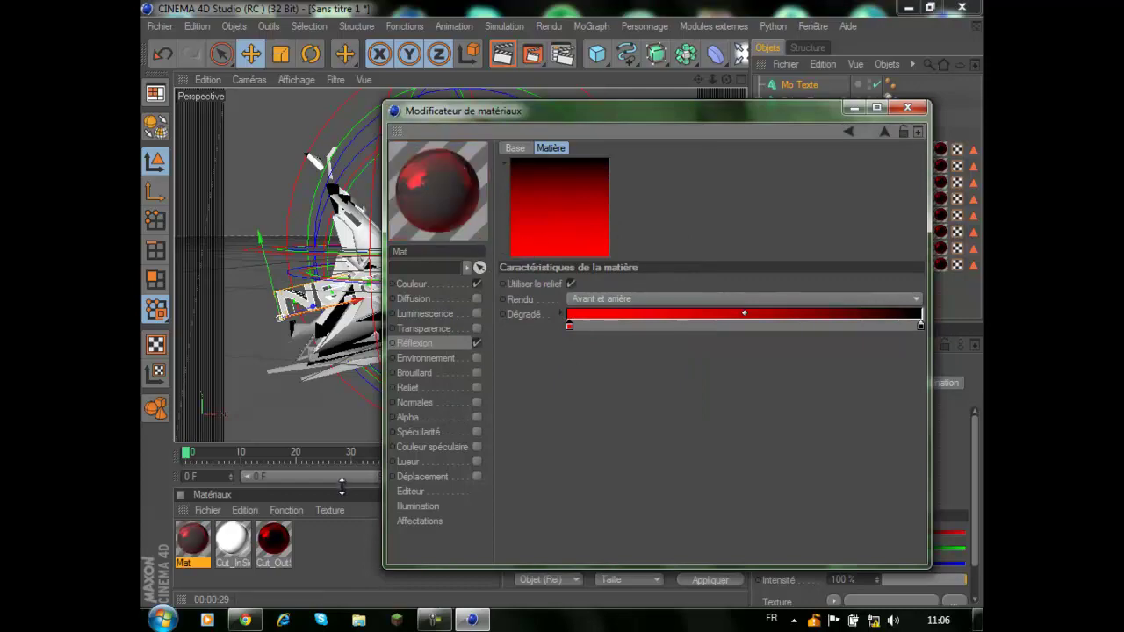
# - Close the material editor, apply the new material to the MoText object and preview the render
pyautogui.click(907, 107)
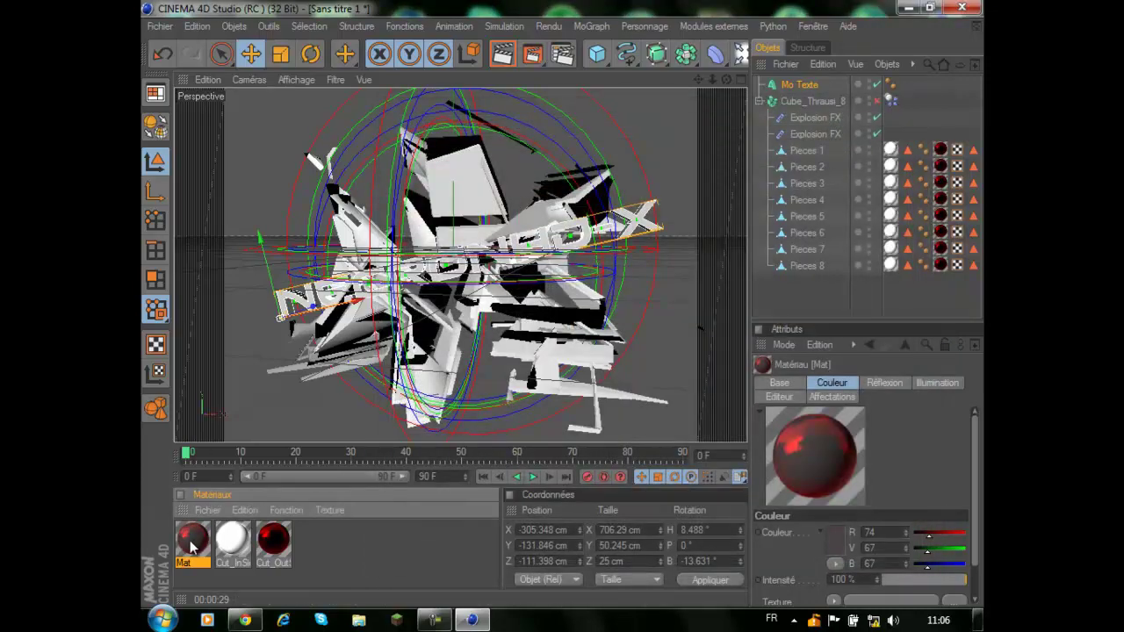
pyautogui.moveTo(191, 546); pyautogui.dragTo(813, 87)
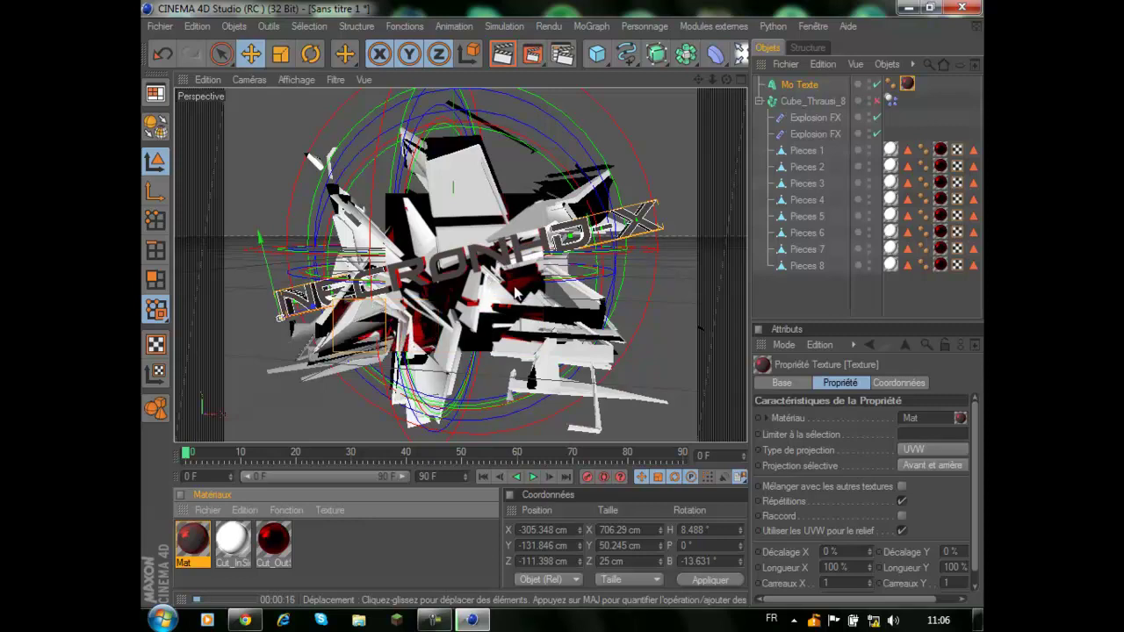
pyautogui.click(516, 294)
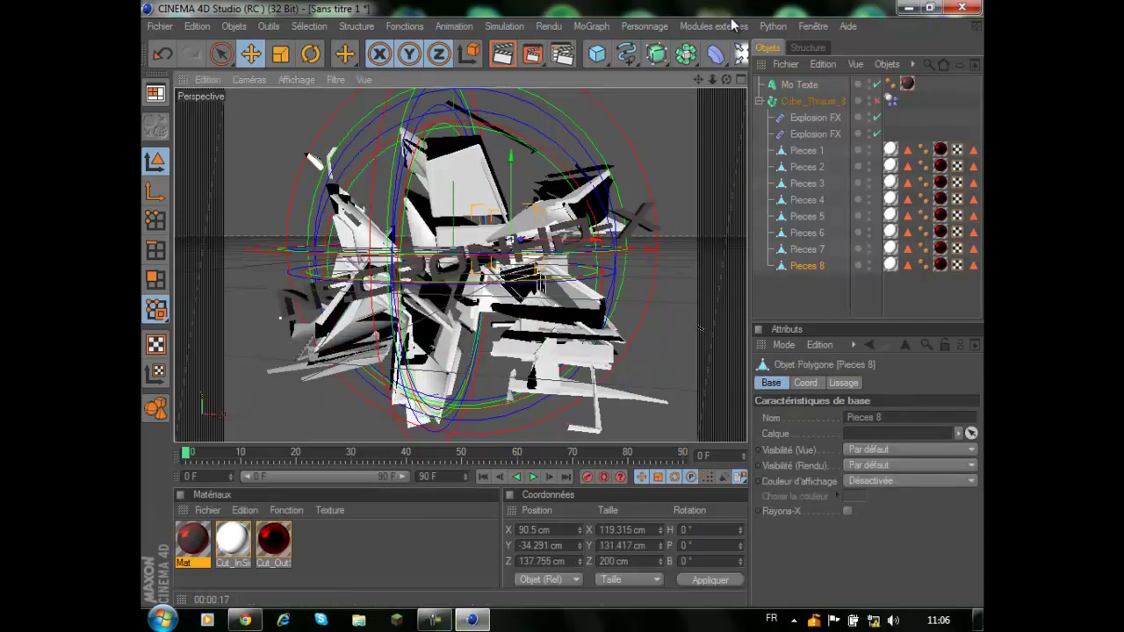
# - Add a light and place it beside the final X of the text, at about X 349, Y 64, Z -45 cm
pyautogui.click(739, 54)
pyautogui.click(508, 70)
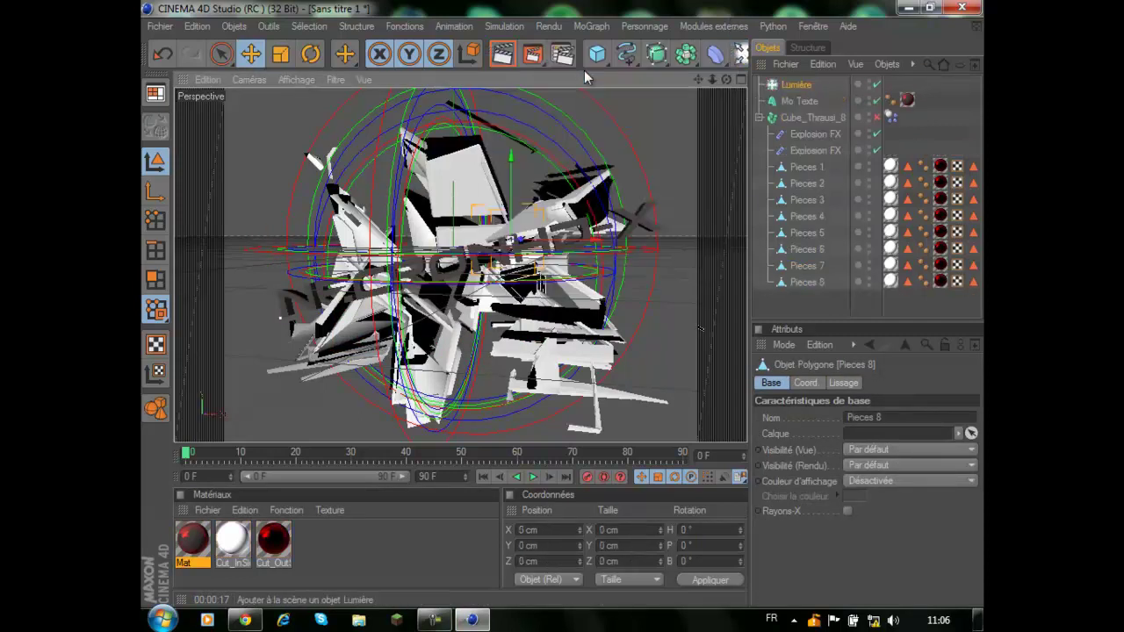
pyautogui.moveTo(485, 252); pyautogui.dragTo(545, 306)
pyautogui.middleClick(489, 239)
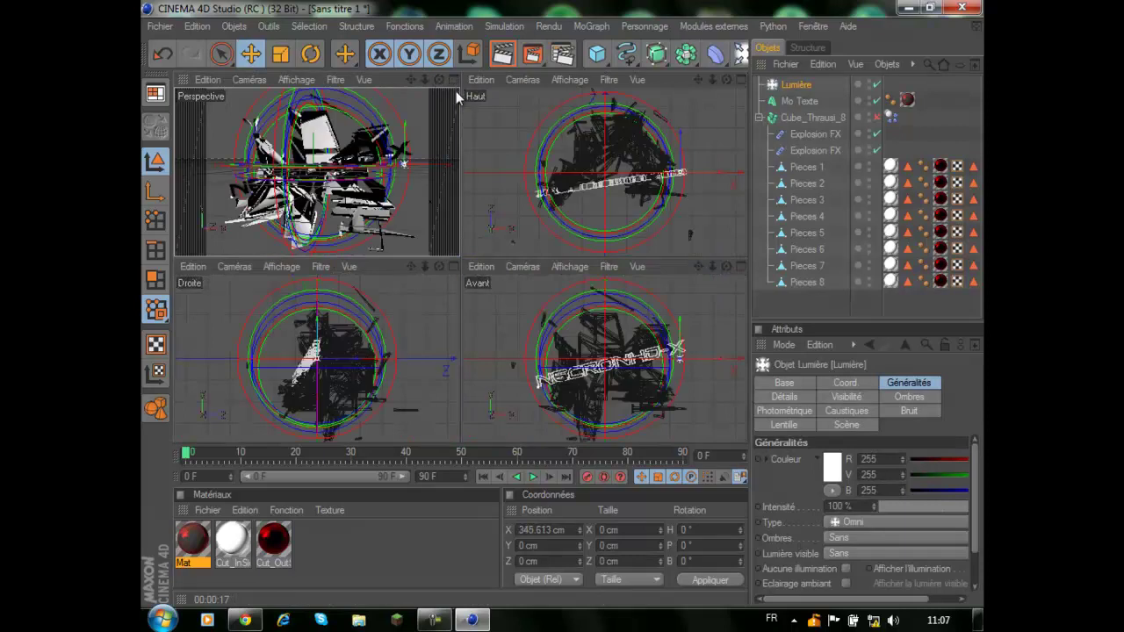
pyautogui.moveTo(678, 334); pyautogui.dragTo(562, 307)
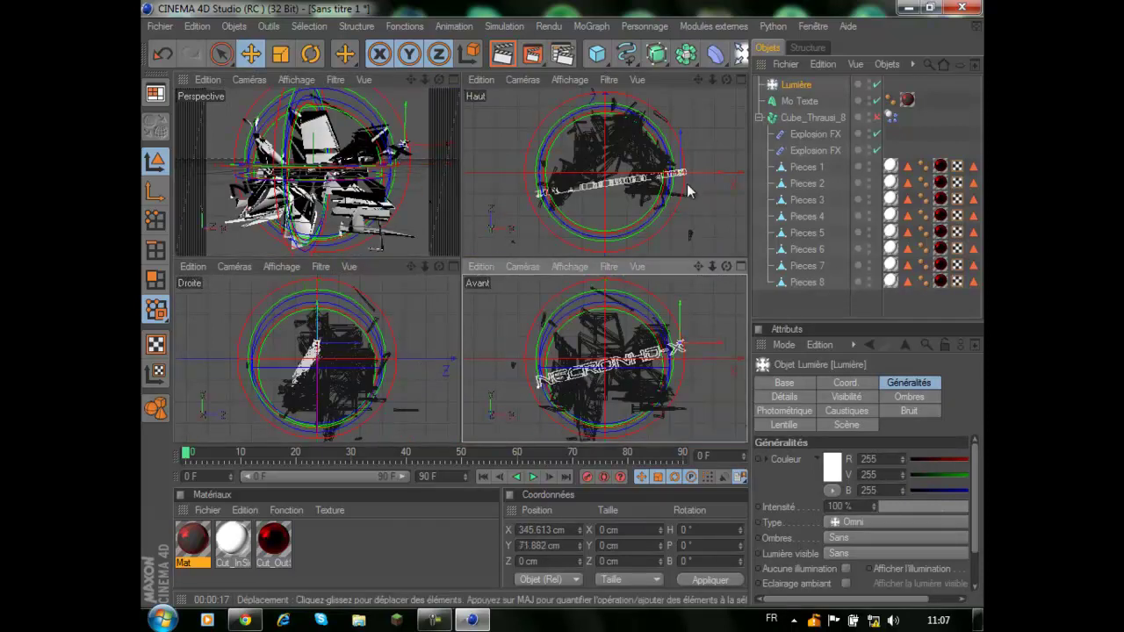
pyautogui.moveTo(699, 172)
pyautogui.mouseDown()
pyautogui.moveTo(562, 257)
pyautogui.moveTo(703, 167)
pyautogui.mouseUp()
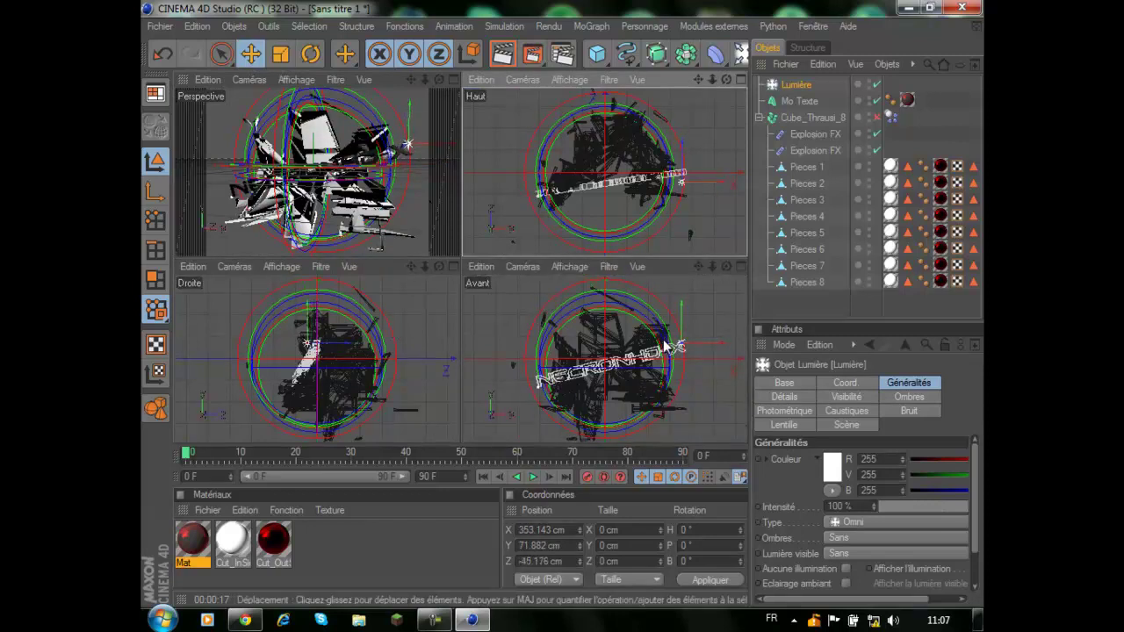
pyautogui.moveTo(703, 346); pyautogui.dragTo(562, 303)
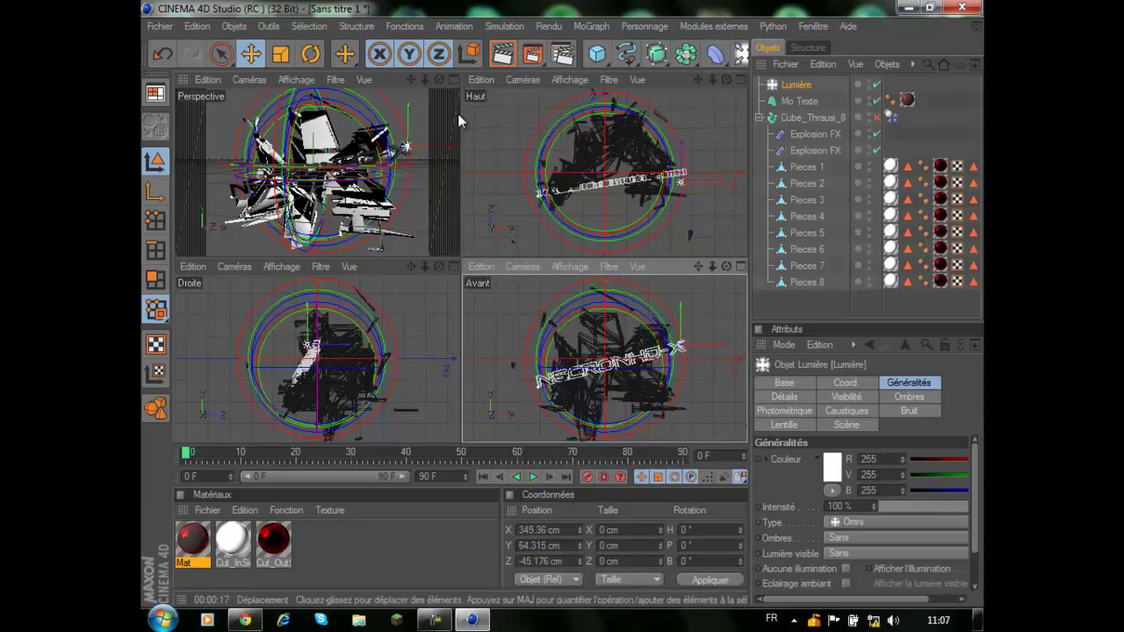
pyautogui.click(453, 79)
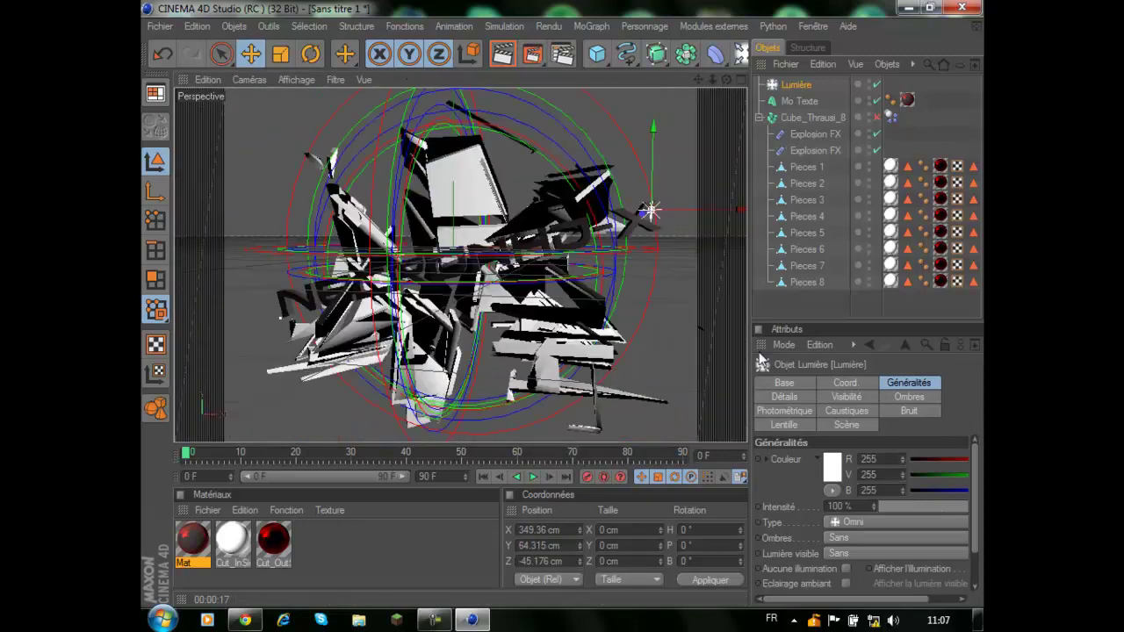
# - Give the light a Pourpre lens-effect glow and open that glow's parameters for editing
pyautogui.click(907, 397)
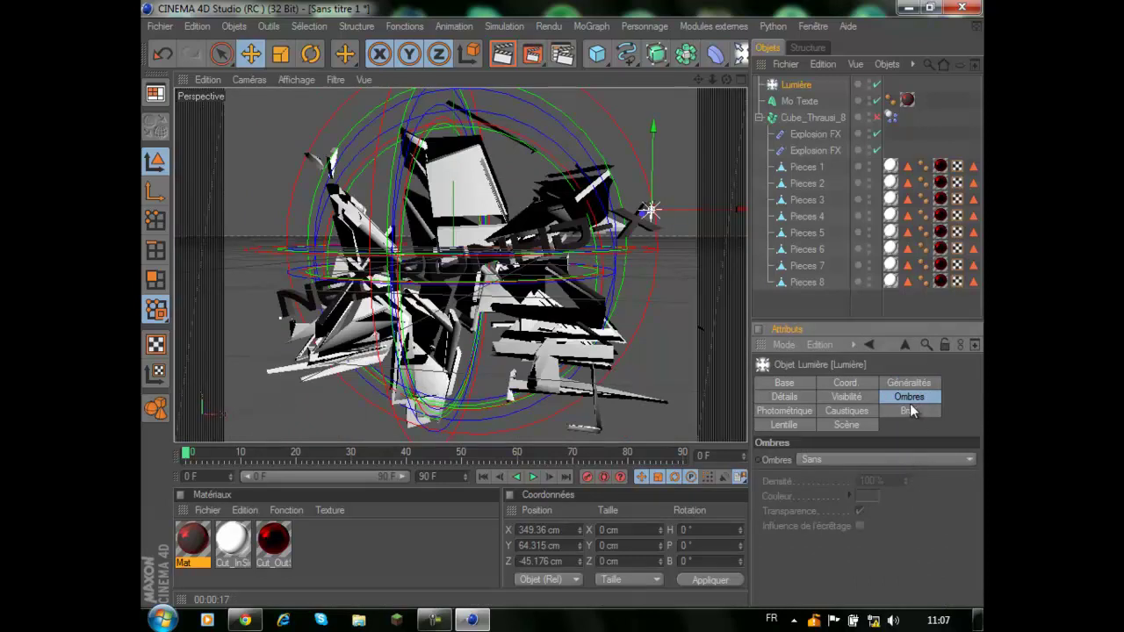
pyautogui.click(793, 427)
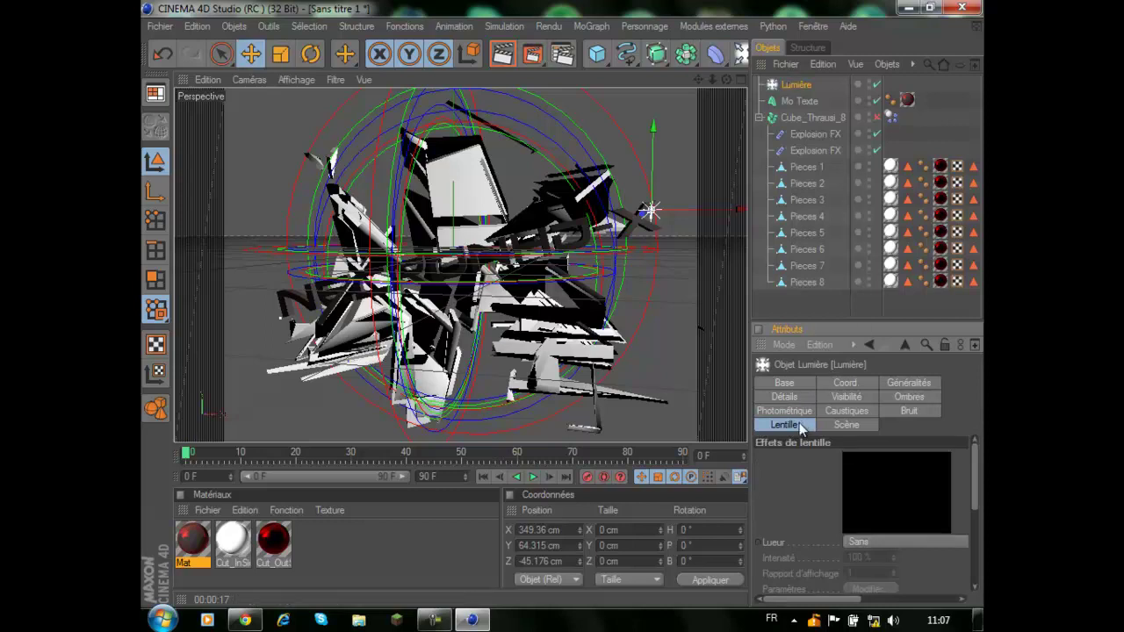
pyautogui.click(891, 542)
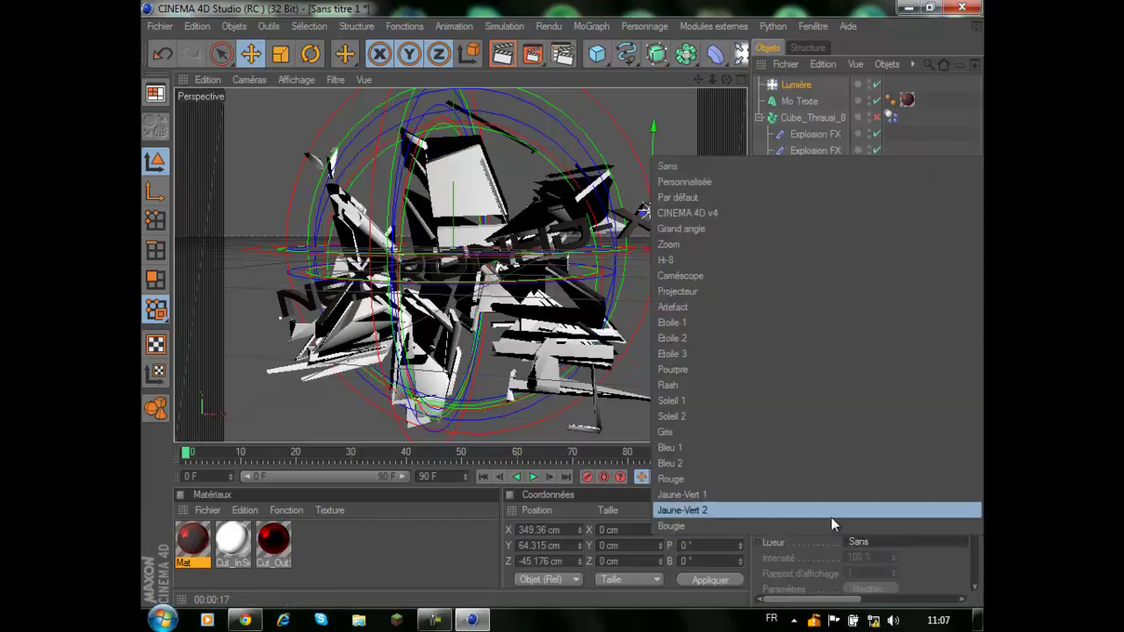
pyautogui.click(716, 369)
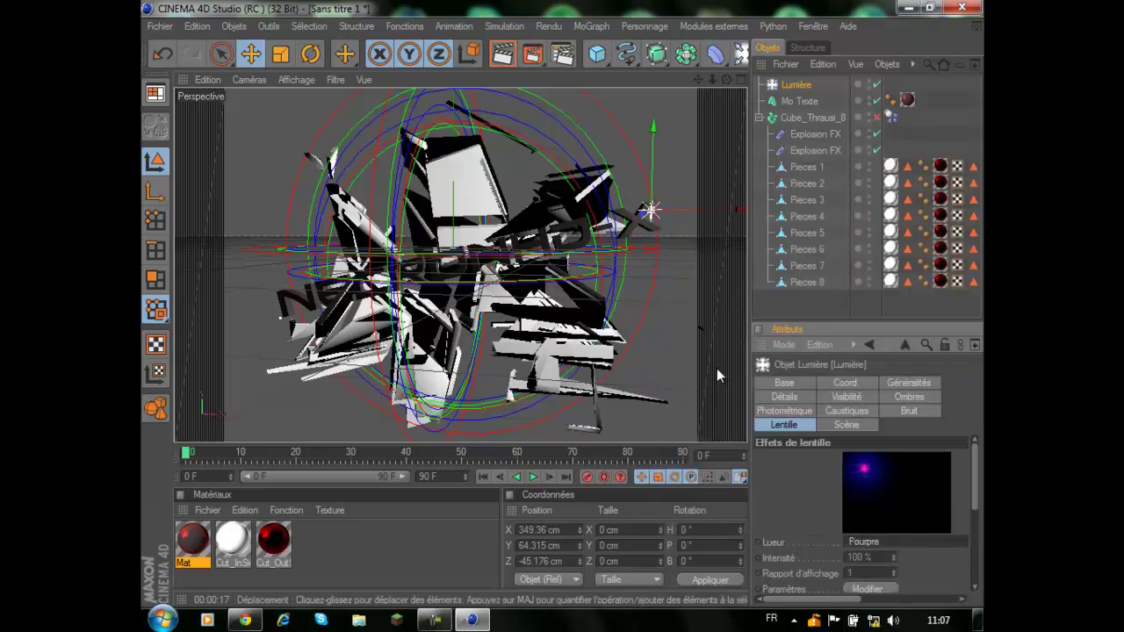
pyautogui.click(868, 582)
# - Change the colours of the glow's beams and central glow to white
pyautogui.click(794, 535)
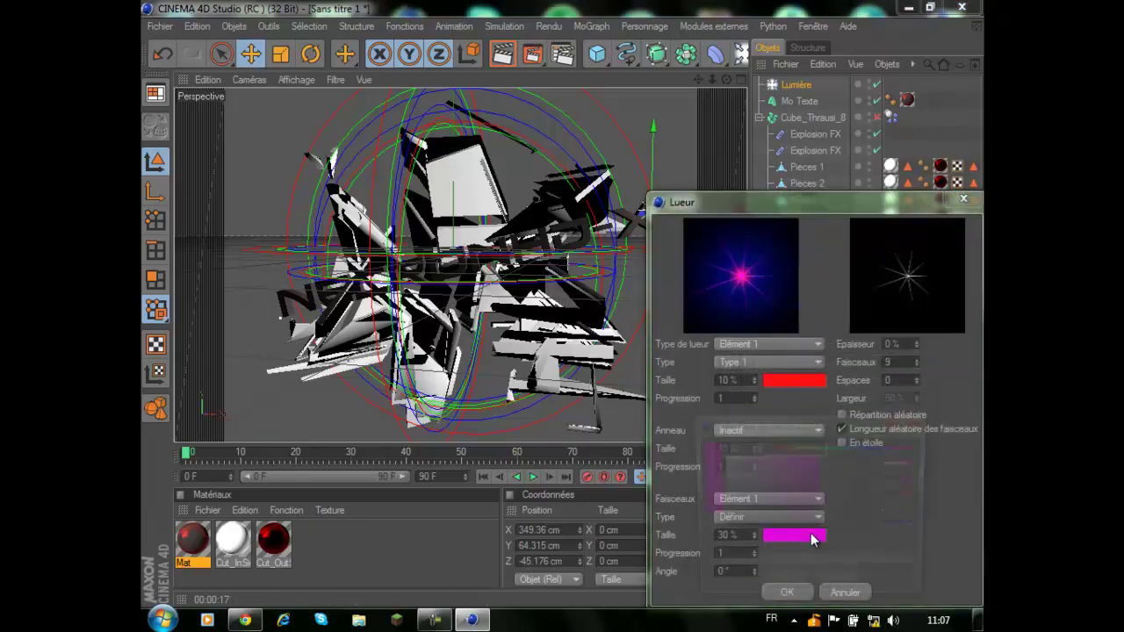
pyautogui.click(782, 588)
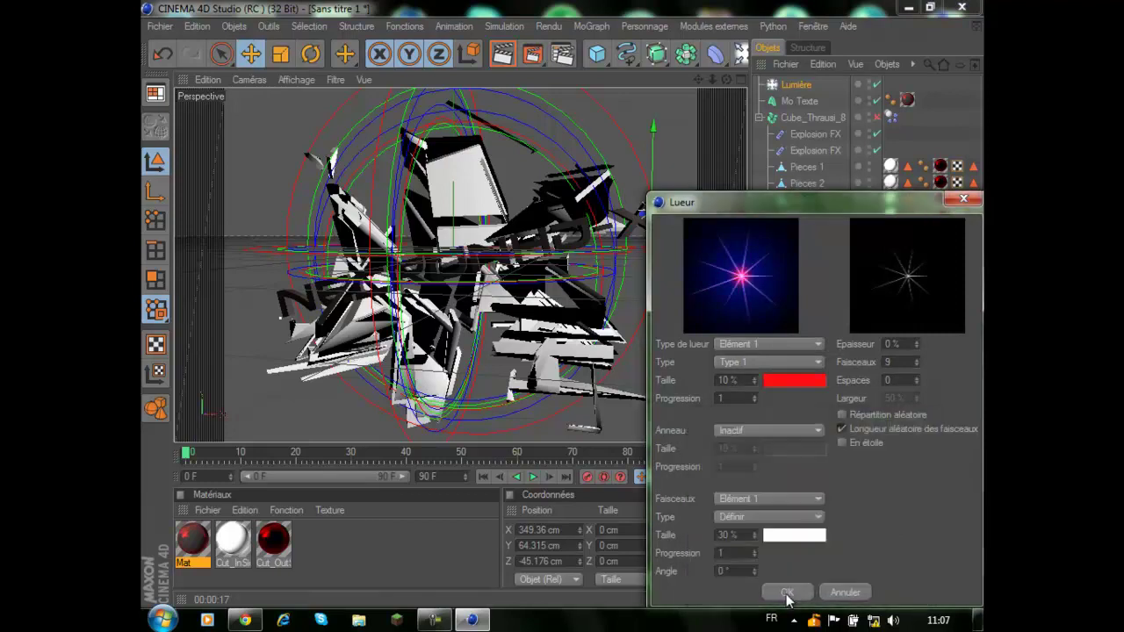
pyautogui.click(782, 382)
pyautogui.click(767, 458)
# - Set the glow's beams and central glow to pure red and accept the glow settings
pyautogui.click(793, 533)
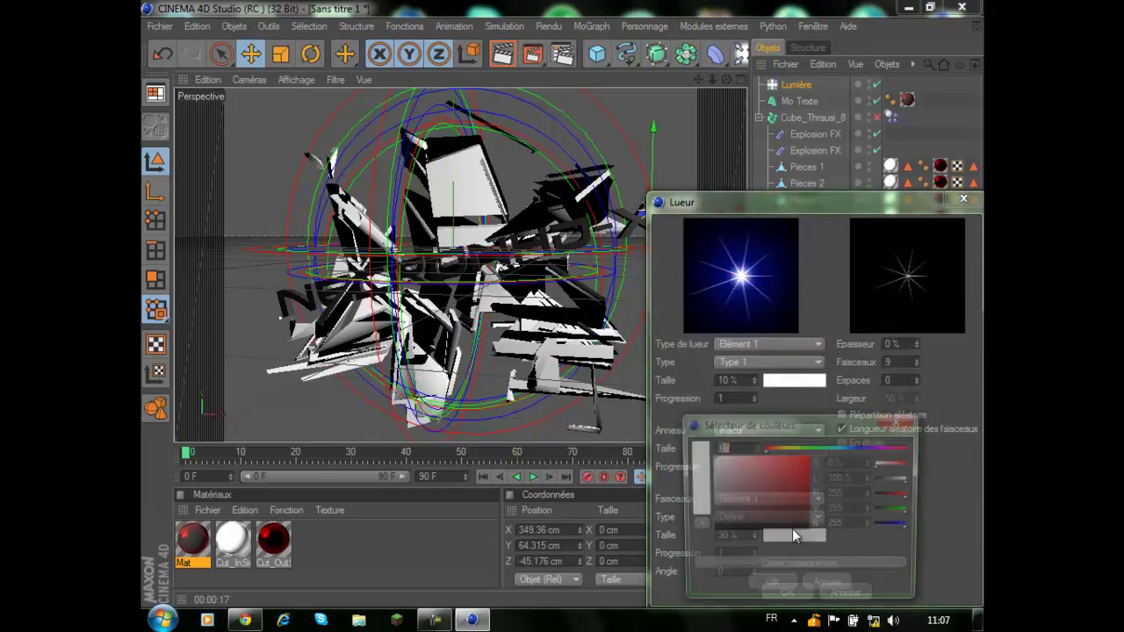
pyautogui.click(781, 587)
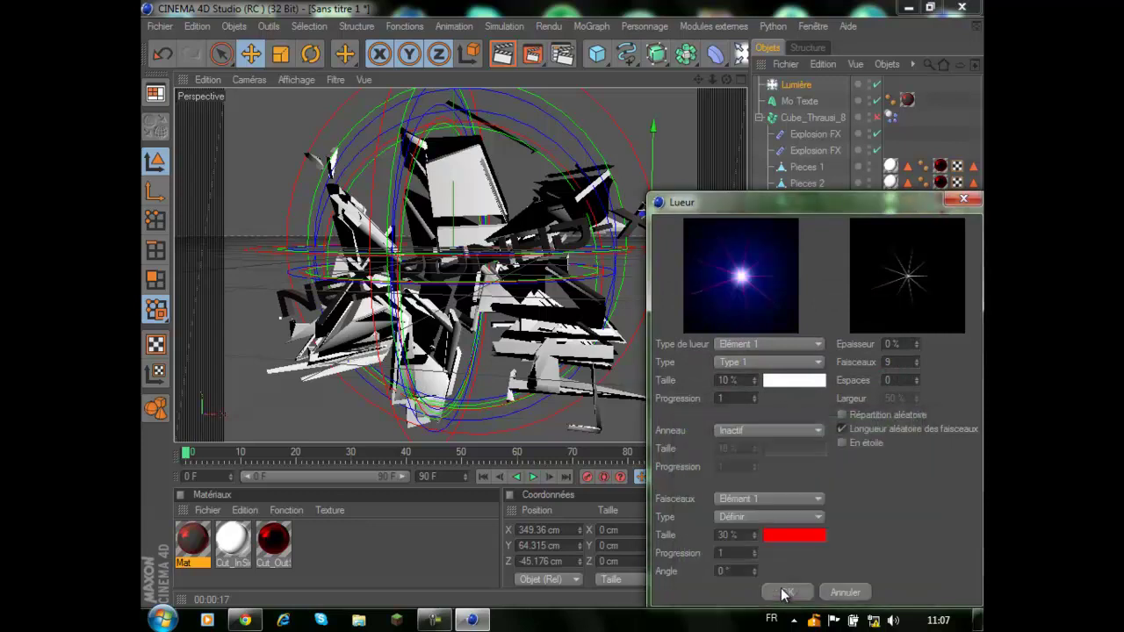
pyautogui.click(803, 383)
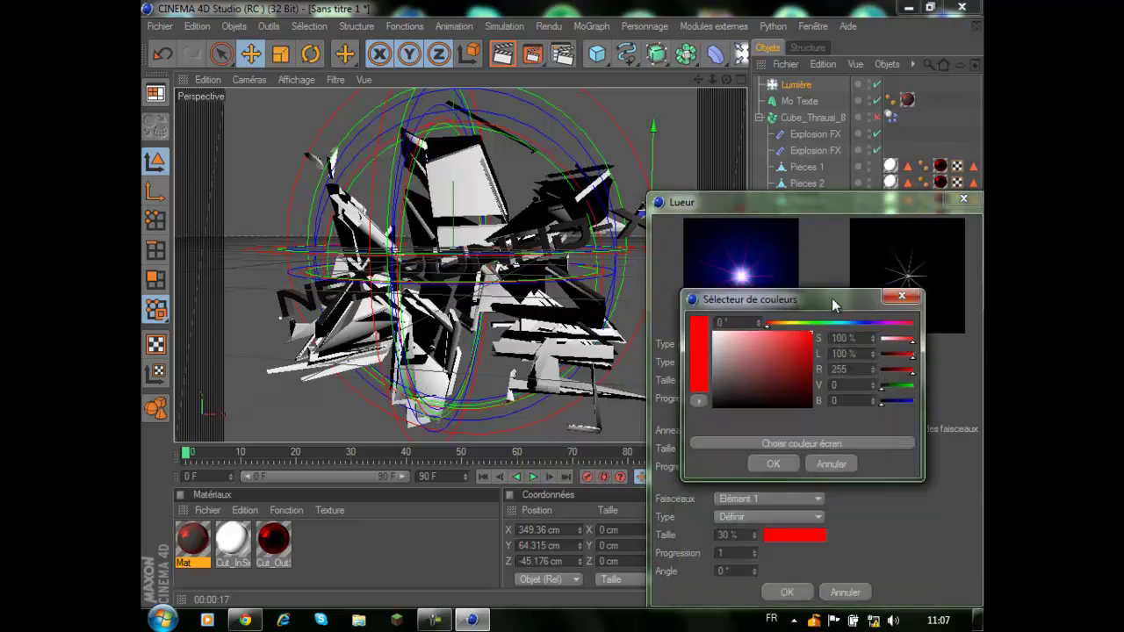
pyautogui.click(772, 464)
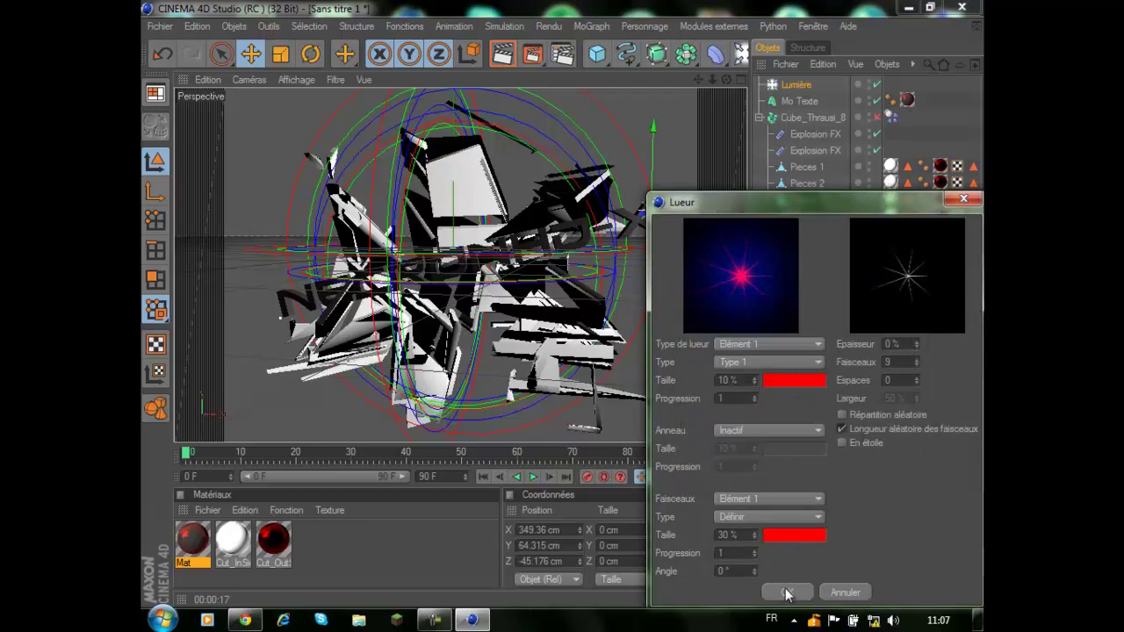
pyautogui.click(785, 593)
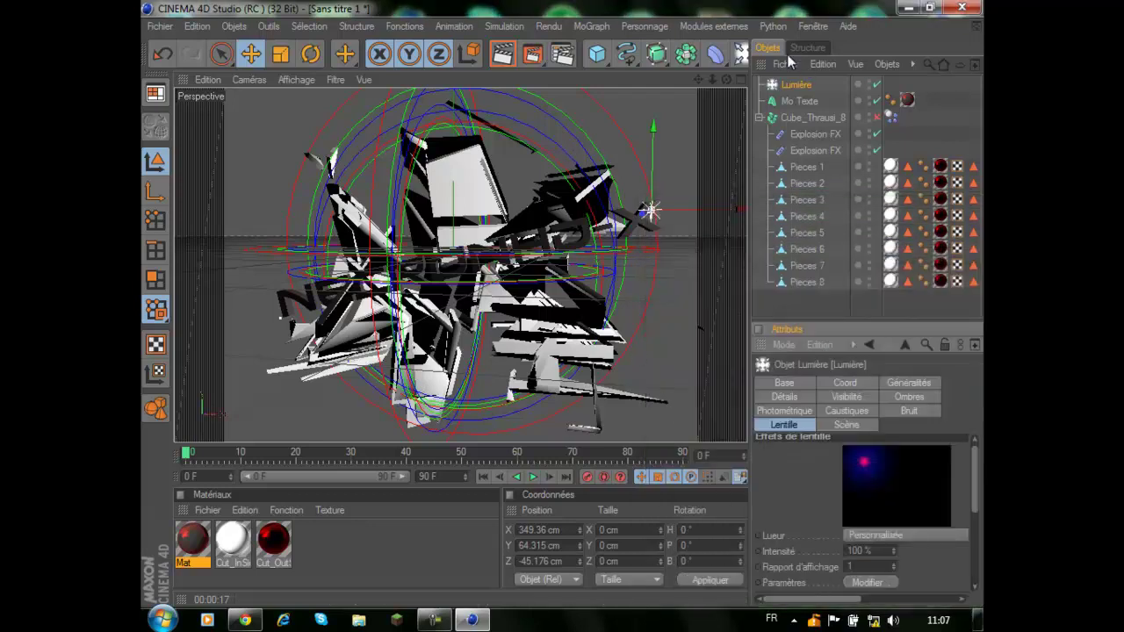
# - Add a second light and place it in front of the text, at about X 48, Y -35, Z -372 cm
pyautogui.click(743, 58)
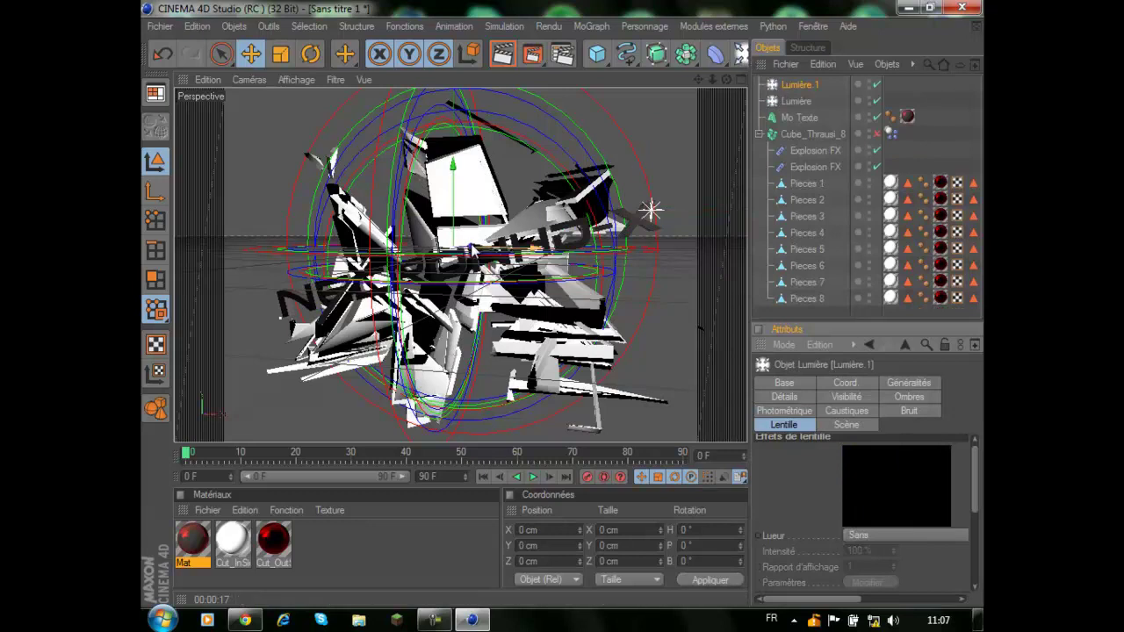
pyautogui.moveTo(490, 259); pyautogui.dragTo(563, 239)
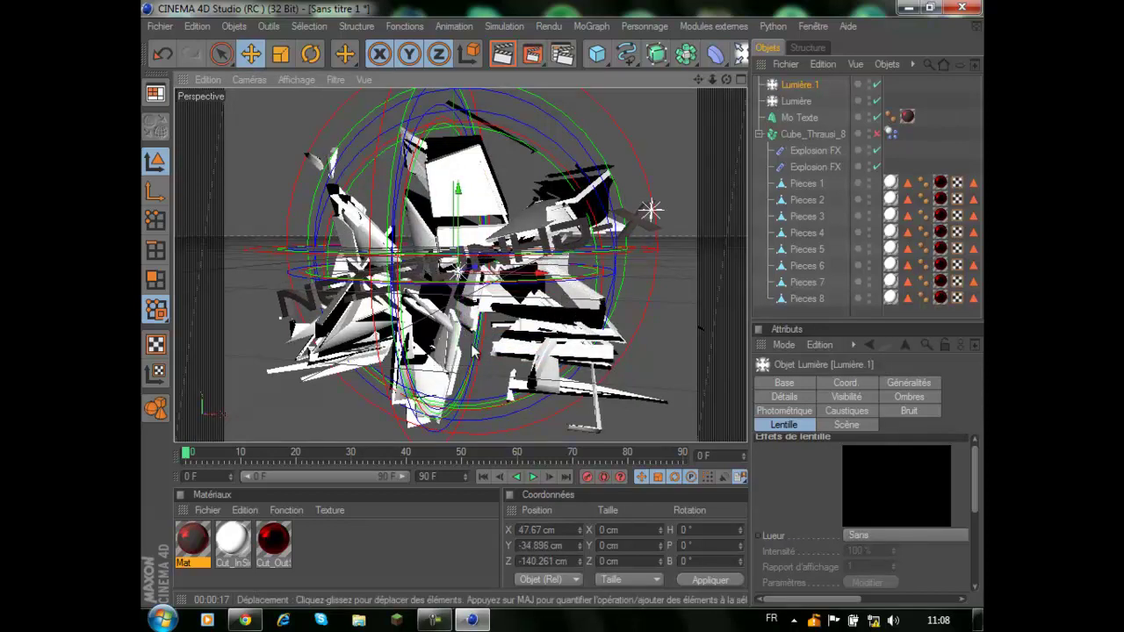
pyautogui.moveTo(479, 268); pyautogui.dragTo(553, 317)
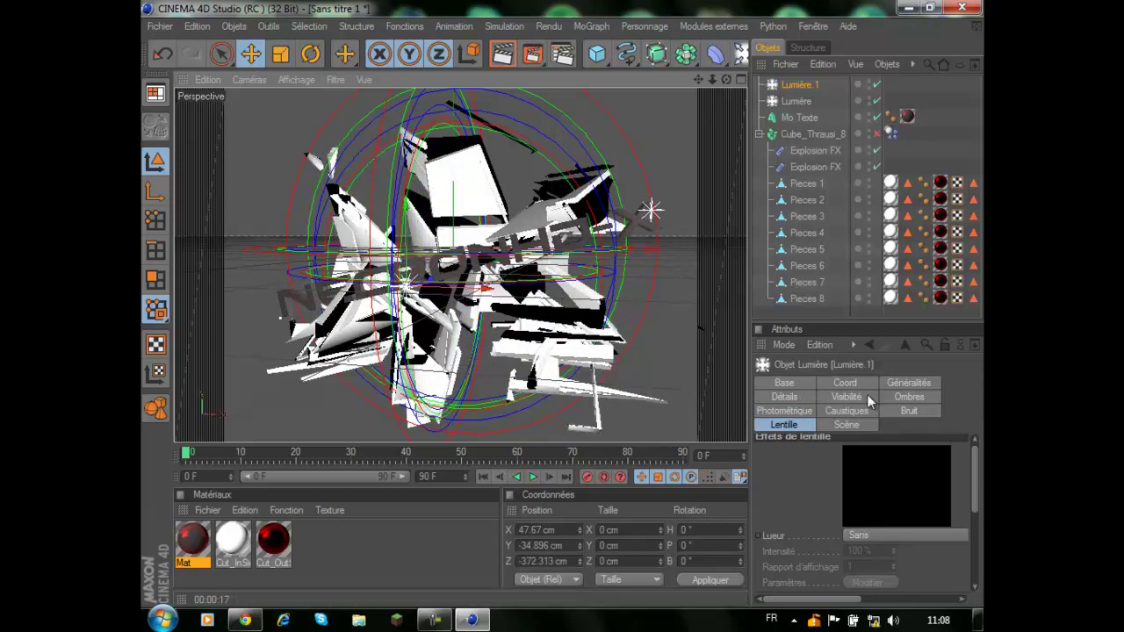
# - Set the second light's intensity to 70 %
pyautogui.click(924, 388)
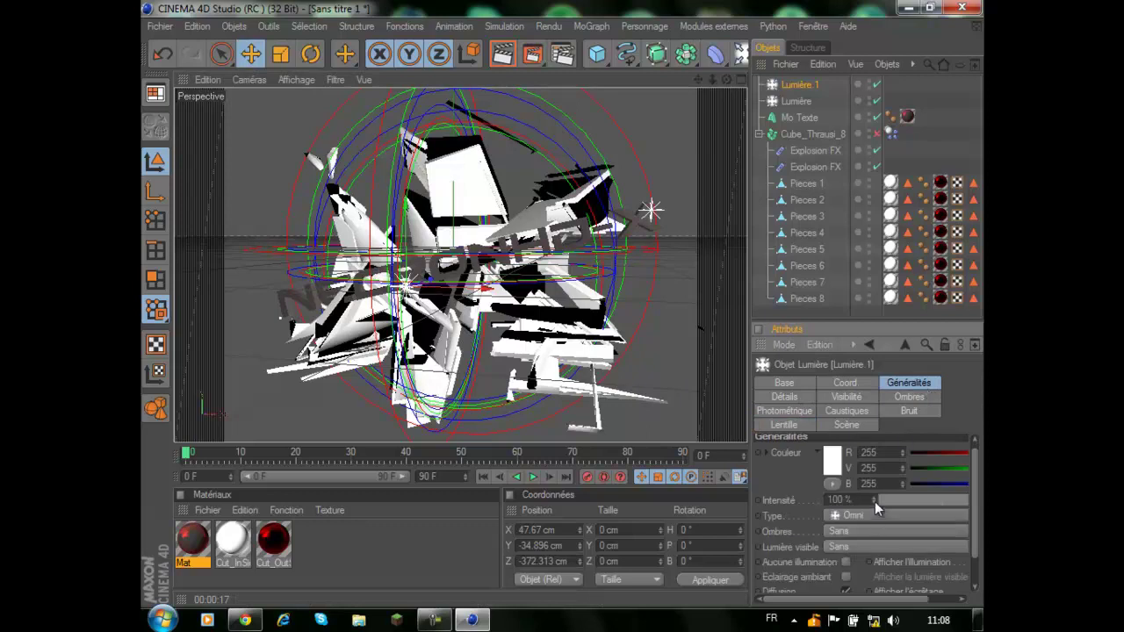
pyautogui.click(848, 499)
pyautogui.write('70')
pyautogui.press('Return')
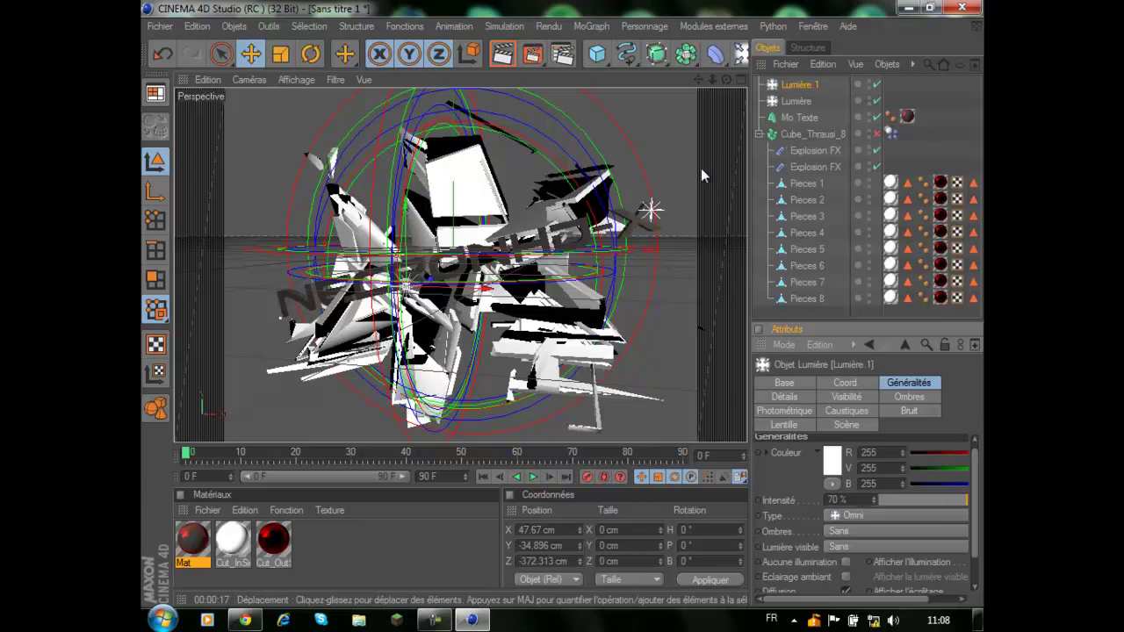
# - Nudge the light beside the final X to about X 348, Y 63, Z -46 cm and render the scene to the picture viewer
pyautogui.click(652, 213)
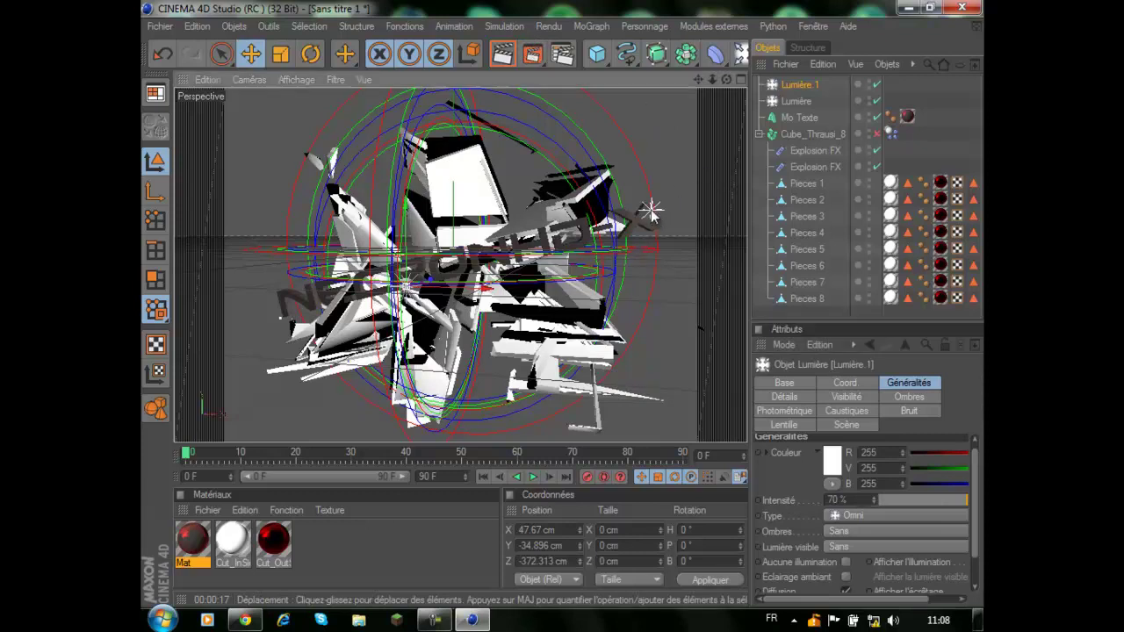
pyautogui.moveTo(651, 208); pyautogui.dragTo(652, 212)
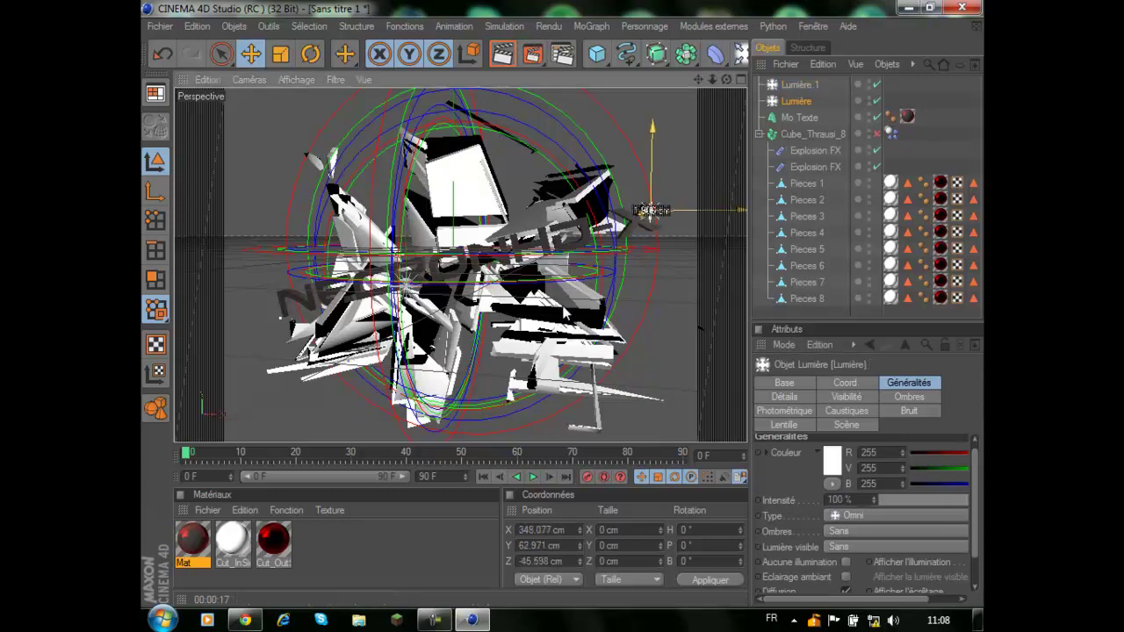
pyautogui.click(537, 65)
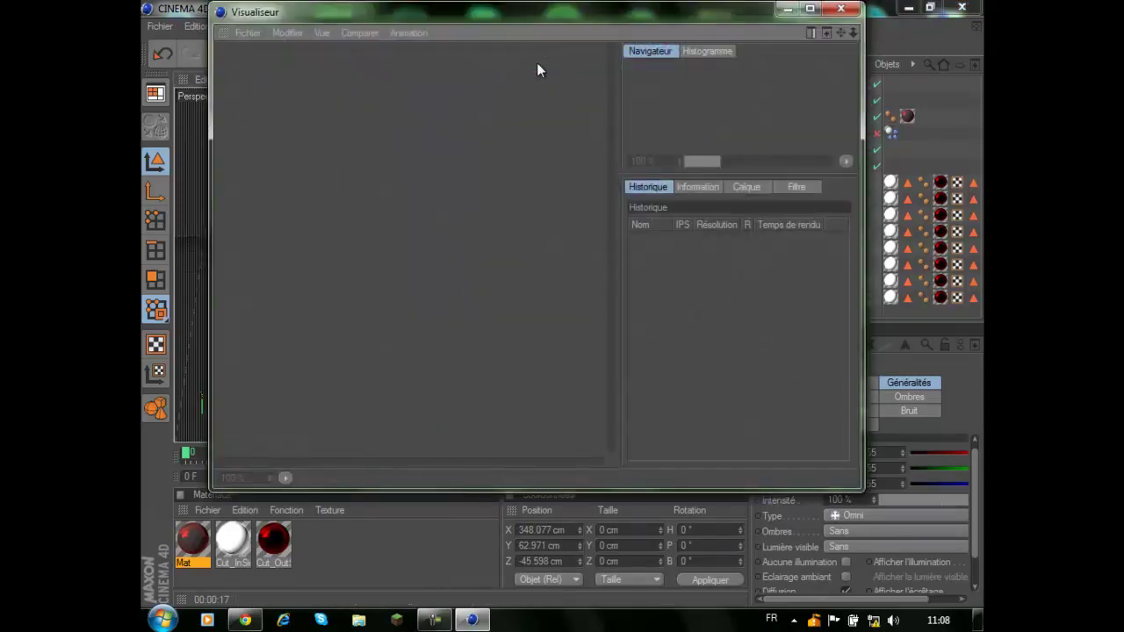